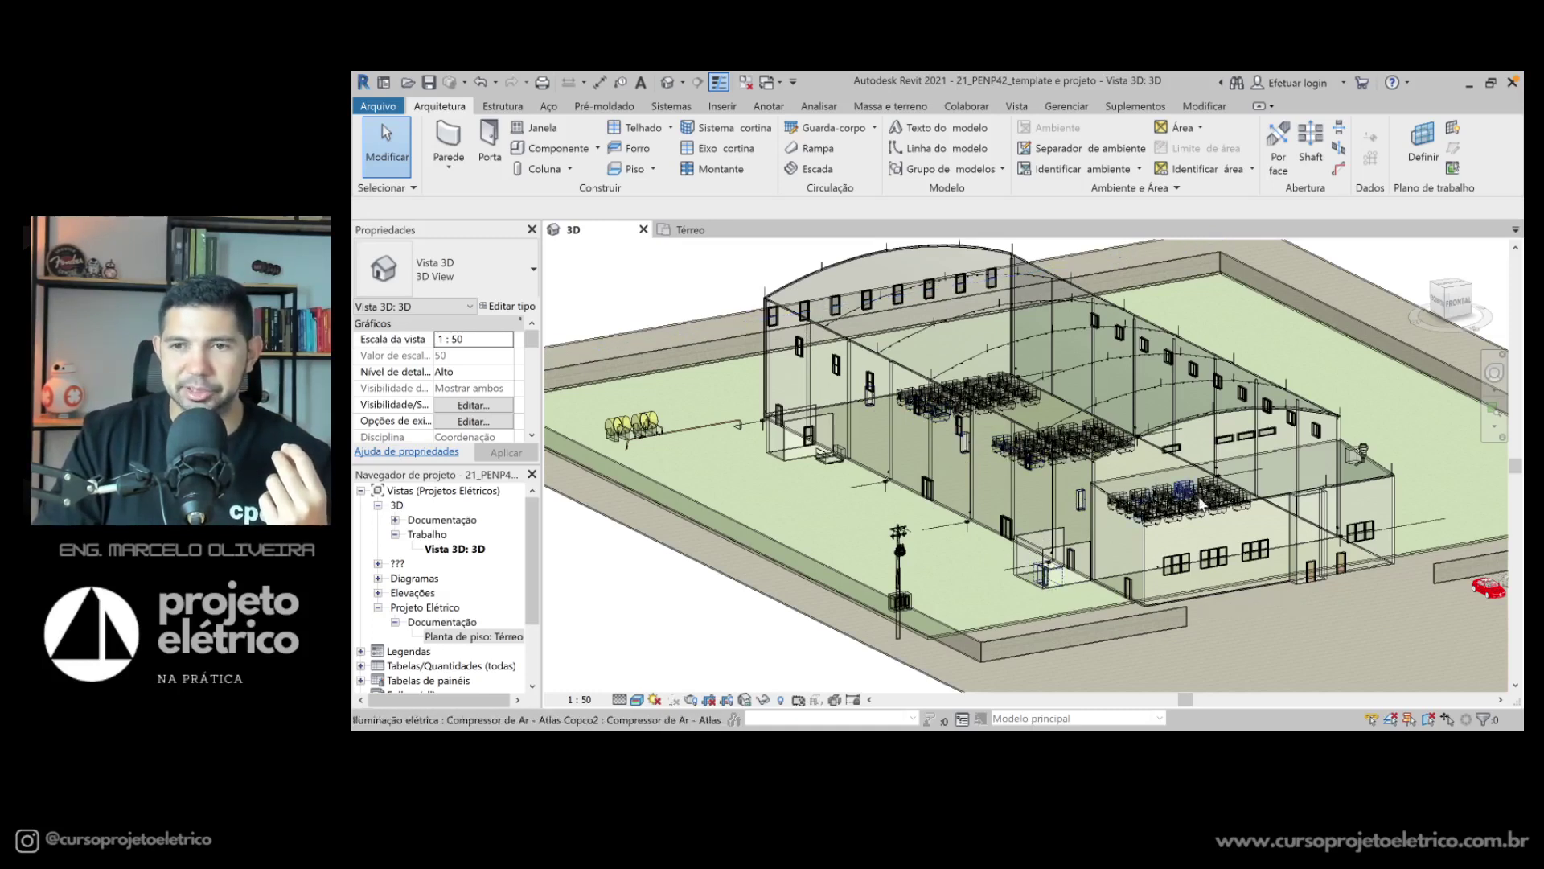
Step: Inspect the compressor groups in the 3D view of the industrial building and select the QGBT panel
{"action": "scroll", "coordinate": [1158, 477], "scroll_direction": "up", "scroll_amount": 3}
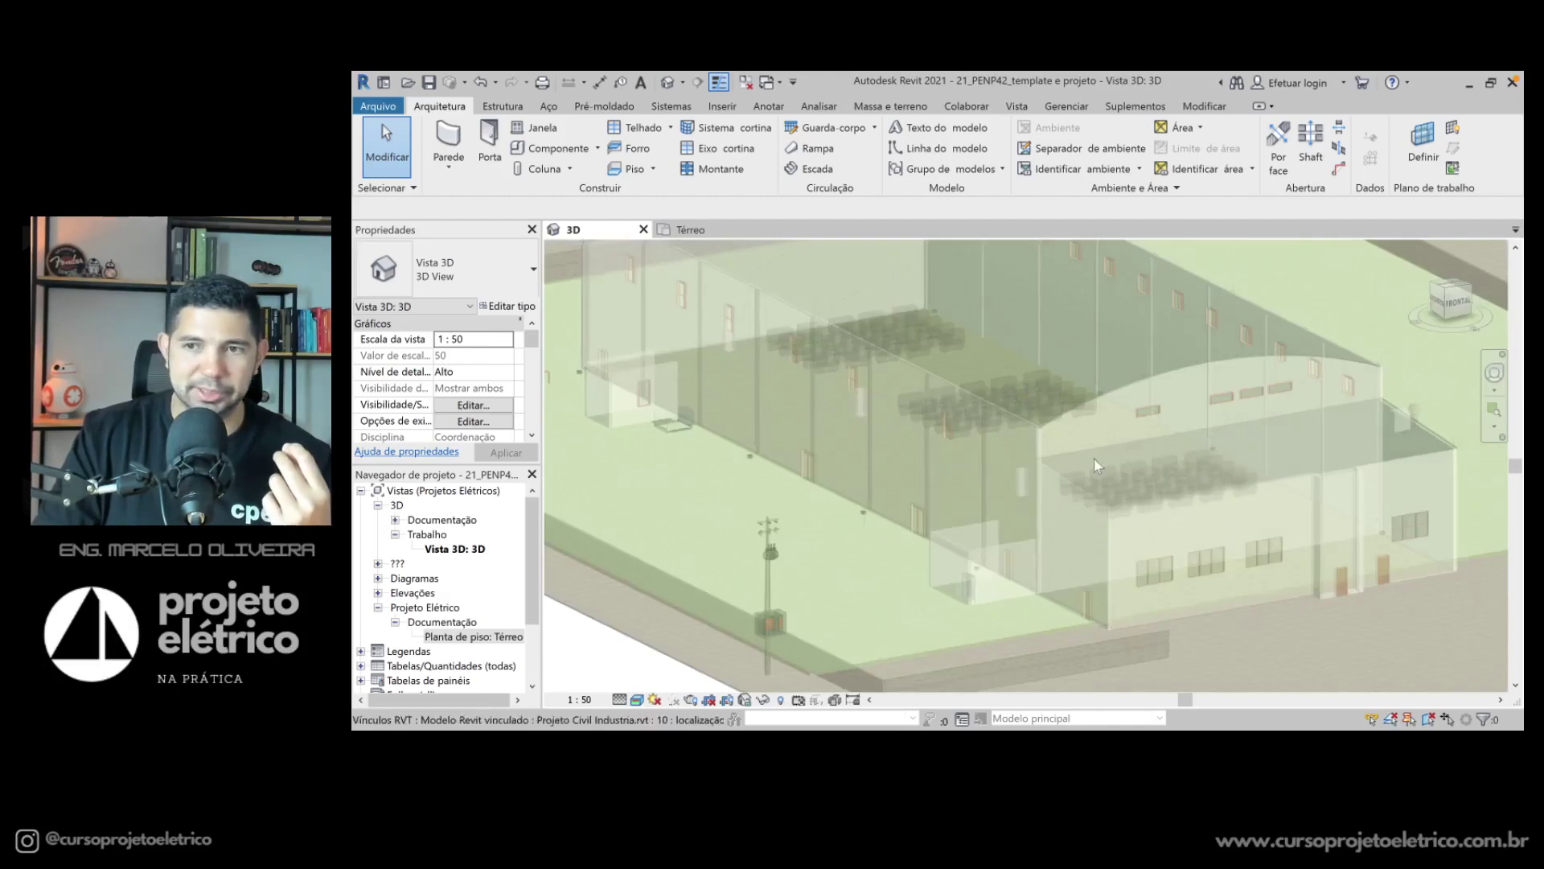
{"action": "scroll", "coordinate": [1089, 456], "scroll_direction": "up", "scroll_amount": 3}
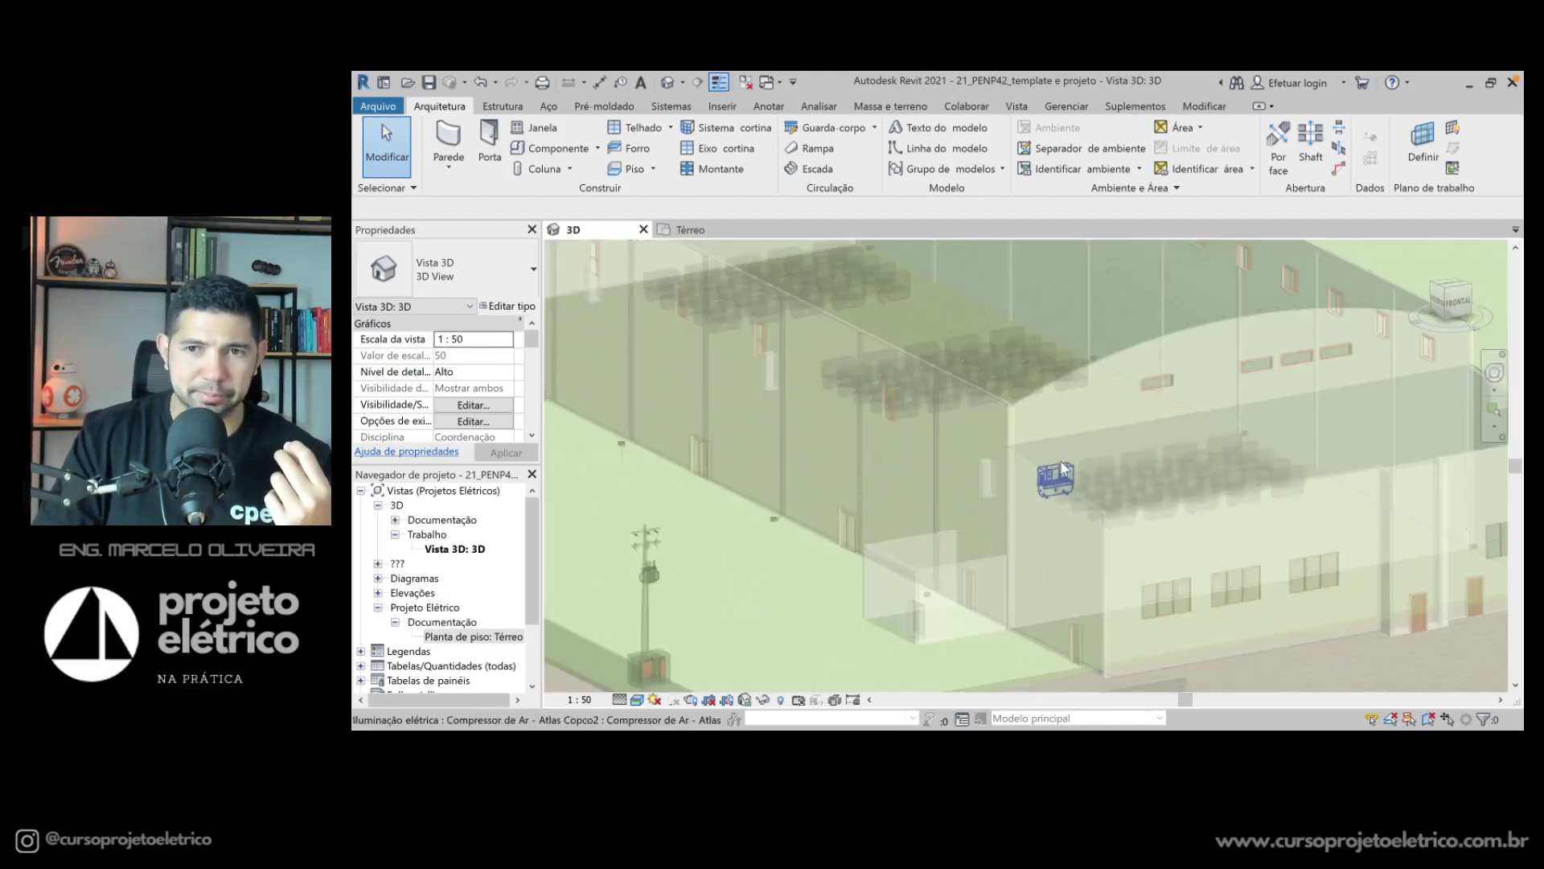
{"action": "middle_click", "coordinate": [1016, 549]}
{"action": "middle_click_drag", "start_coordinate": [1016, 549], "coordinate": [1064, 538]}
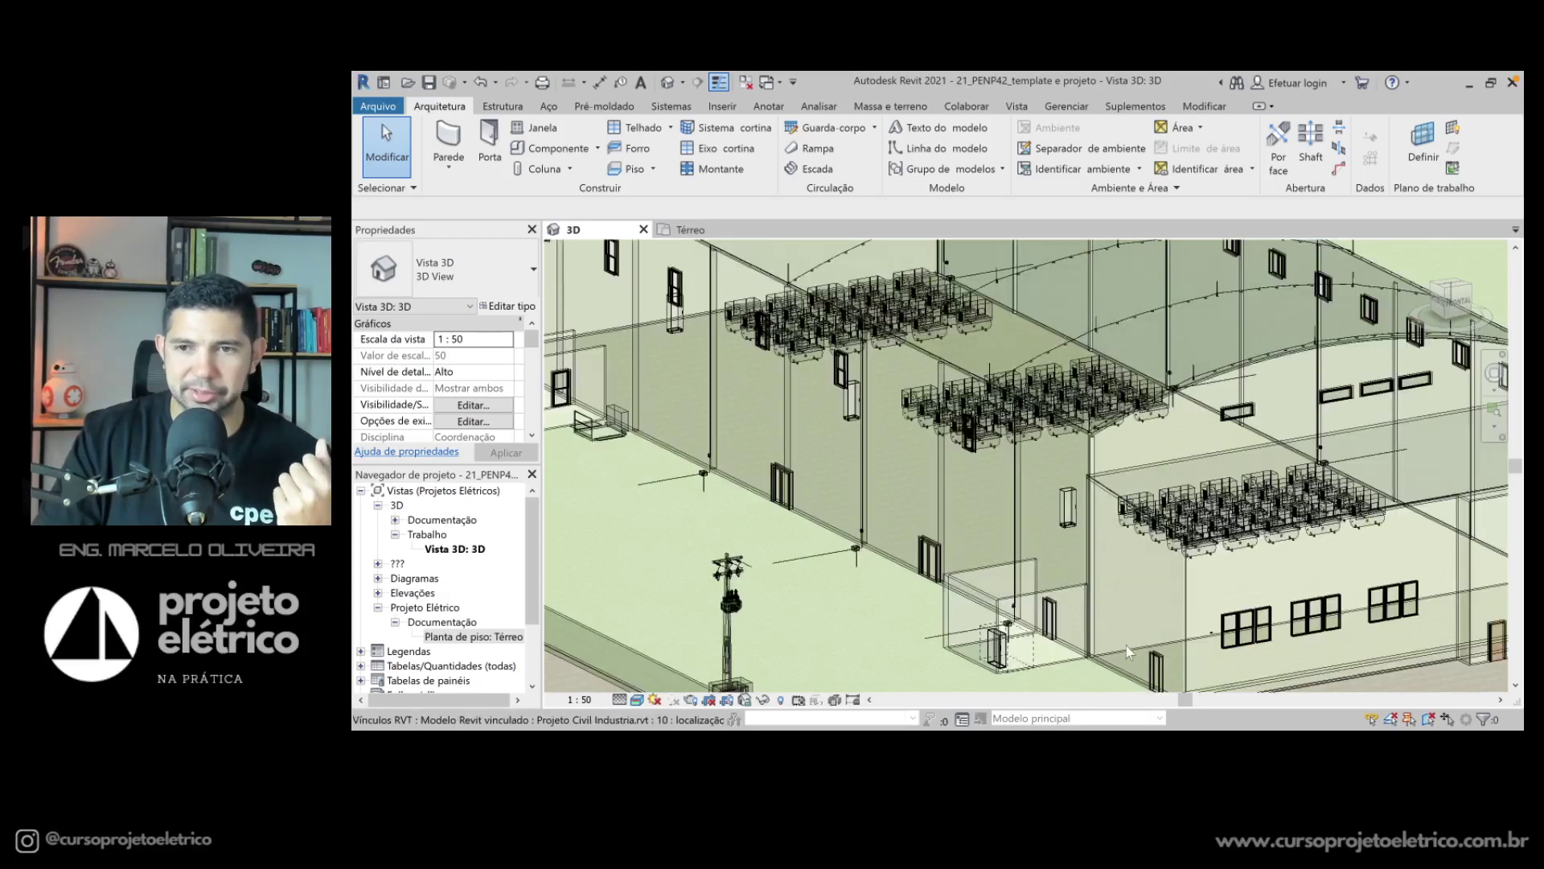
{"action": "scroll", "coordinate": [1126, 645], "scroll_direction": "up", "scroll_amount": 3}
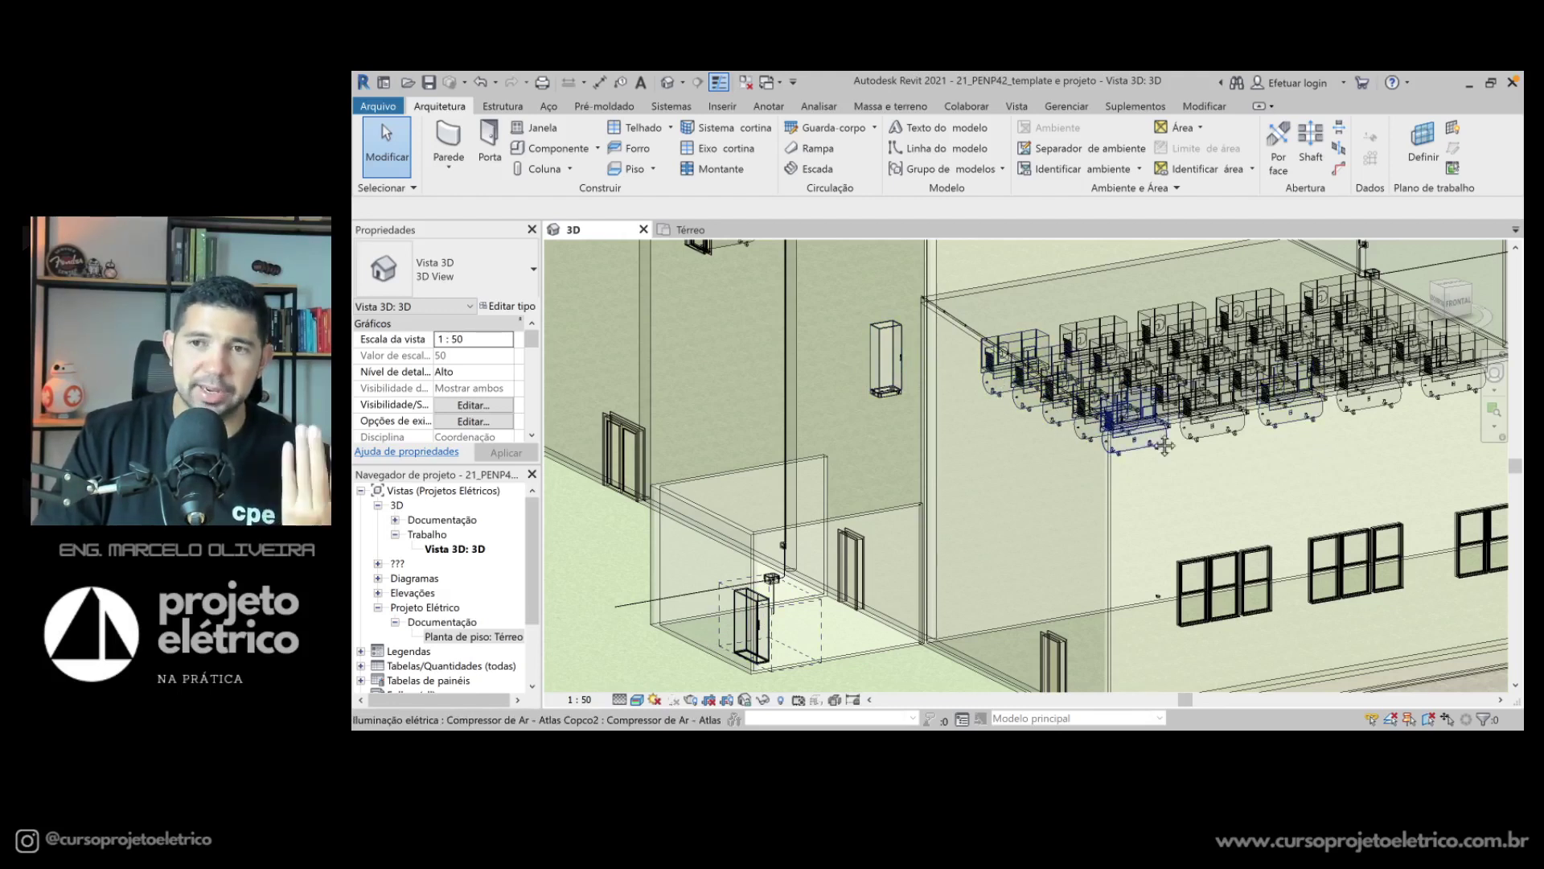
{"action": "left_click", "coordinate": [1098, 335]}
{"action": "left_click_drag", "start_coordinate": [1099, 335], "coordinate": [1015, 455]}
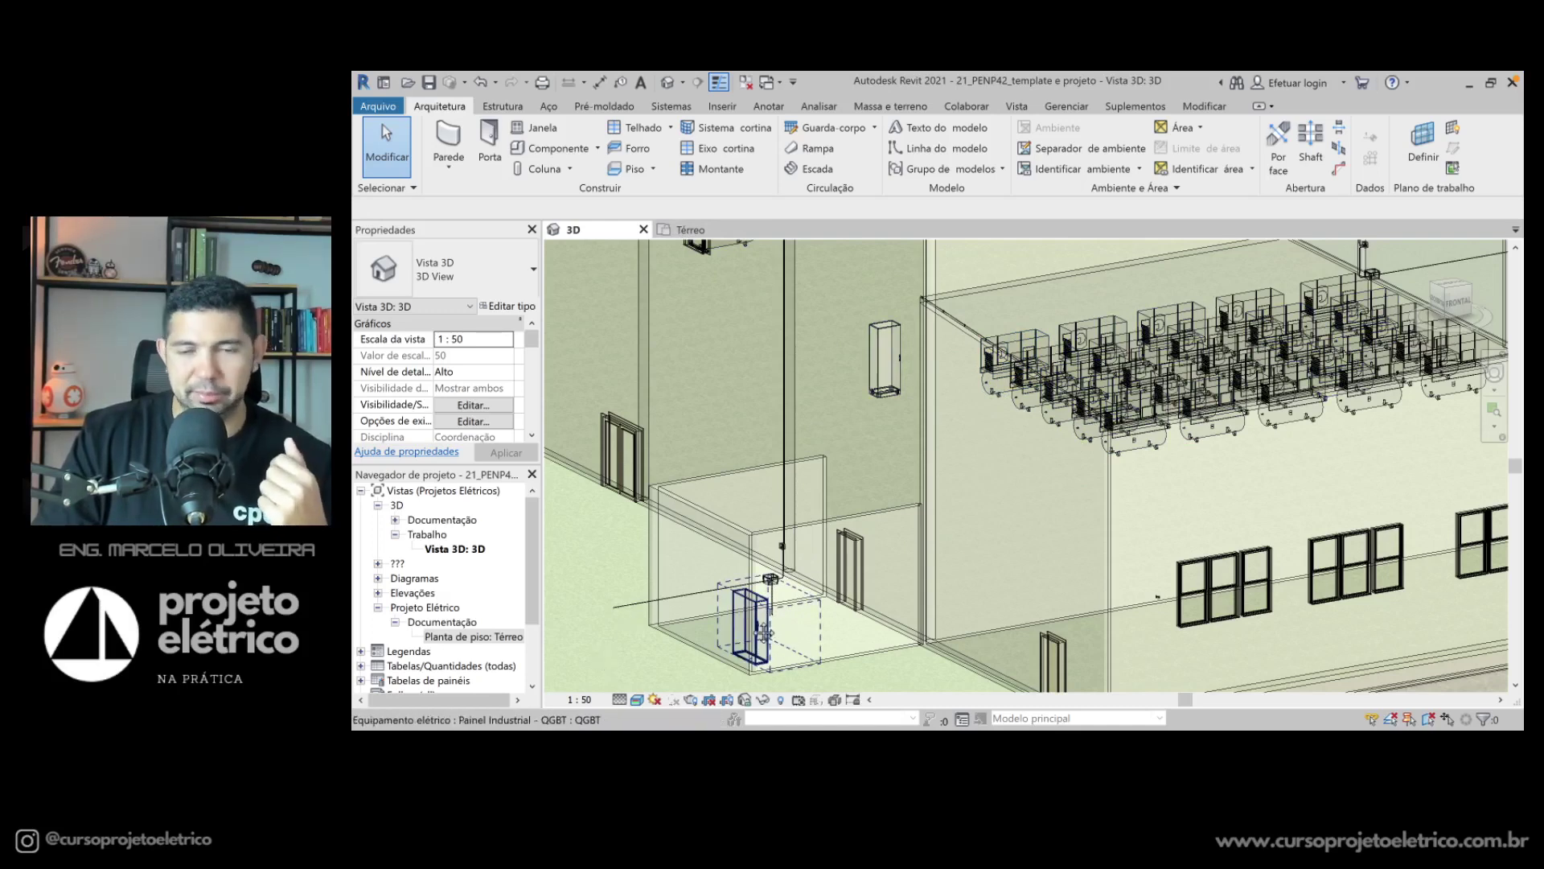
{"action": "left_click", "coordinate": [762, 633]}
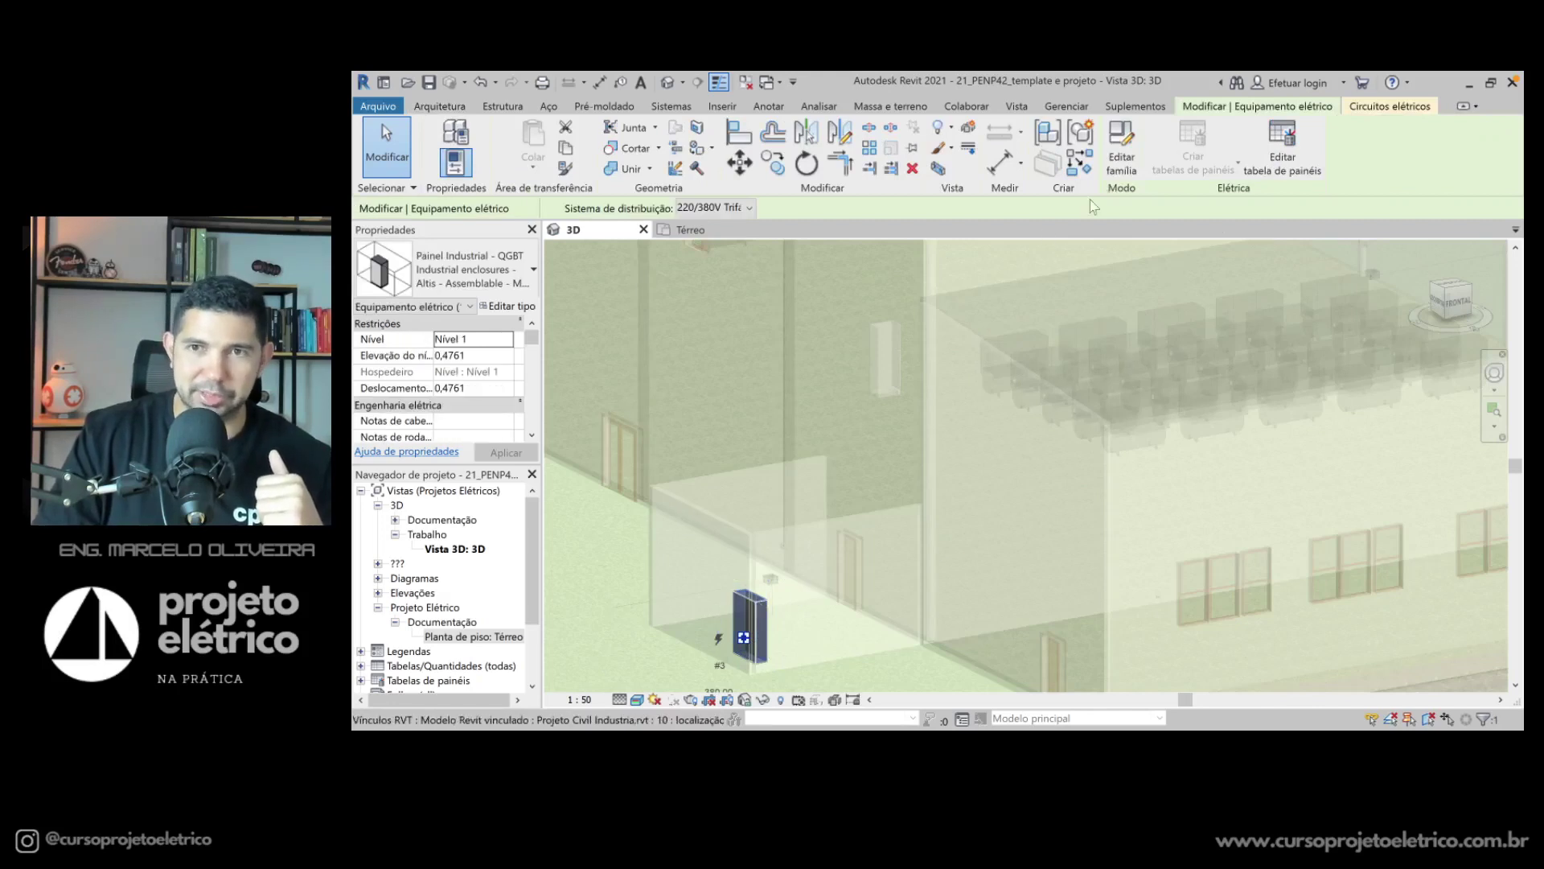
Step: Open the QGBT panel schedule from the project's panel schedules and review its circuits
{"action": "left_click_drag", "start_coordinate": [529, 591], "coordinate": [524, 656]}
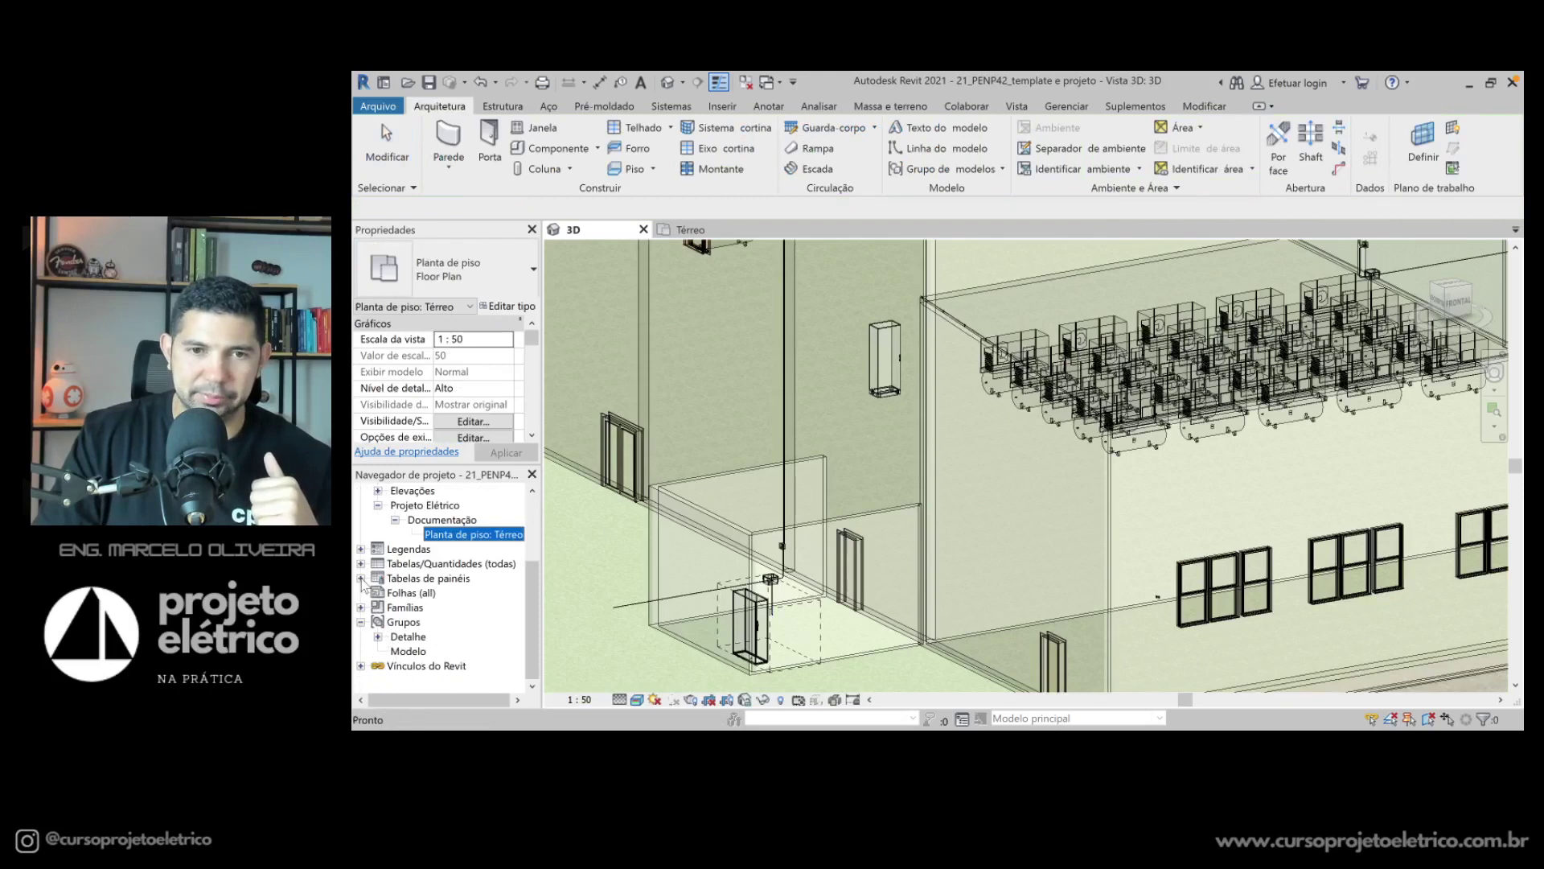
{"action": "left_click", "coordinate": [361, 578]}
{"action": "left_click", "coordinate": [403, 622]}
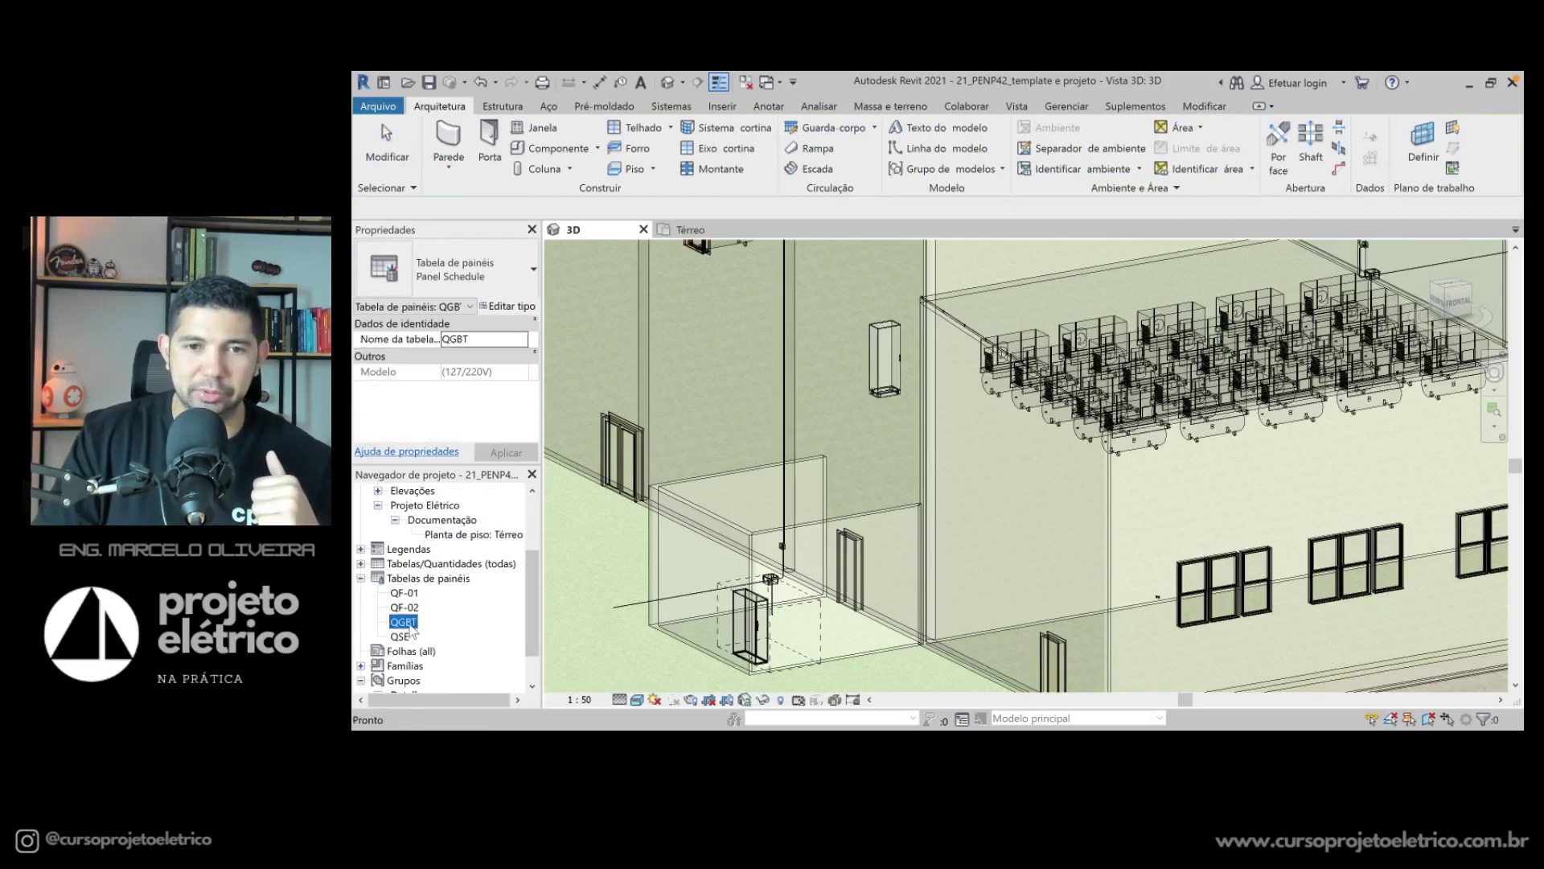
{"action": "double_click", "coordinate": [403, 621]}
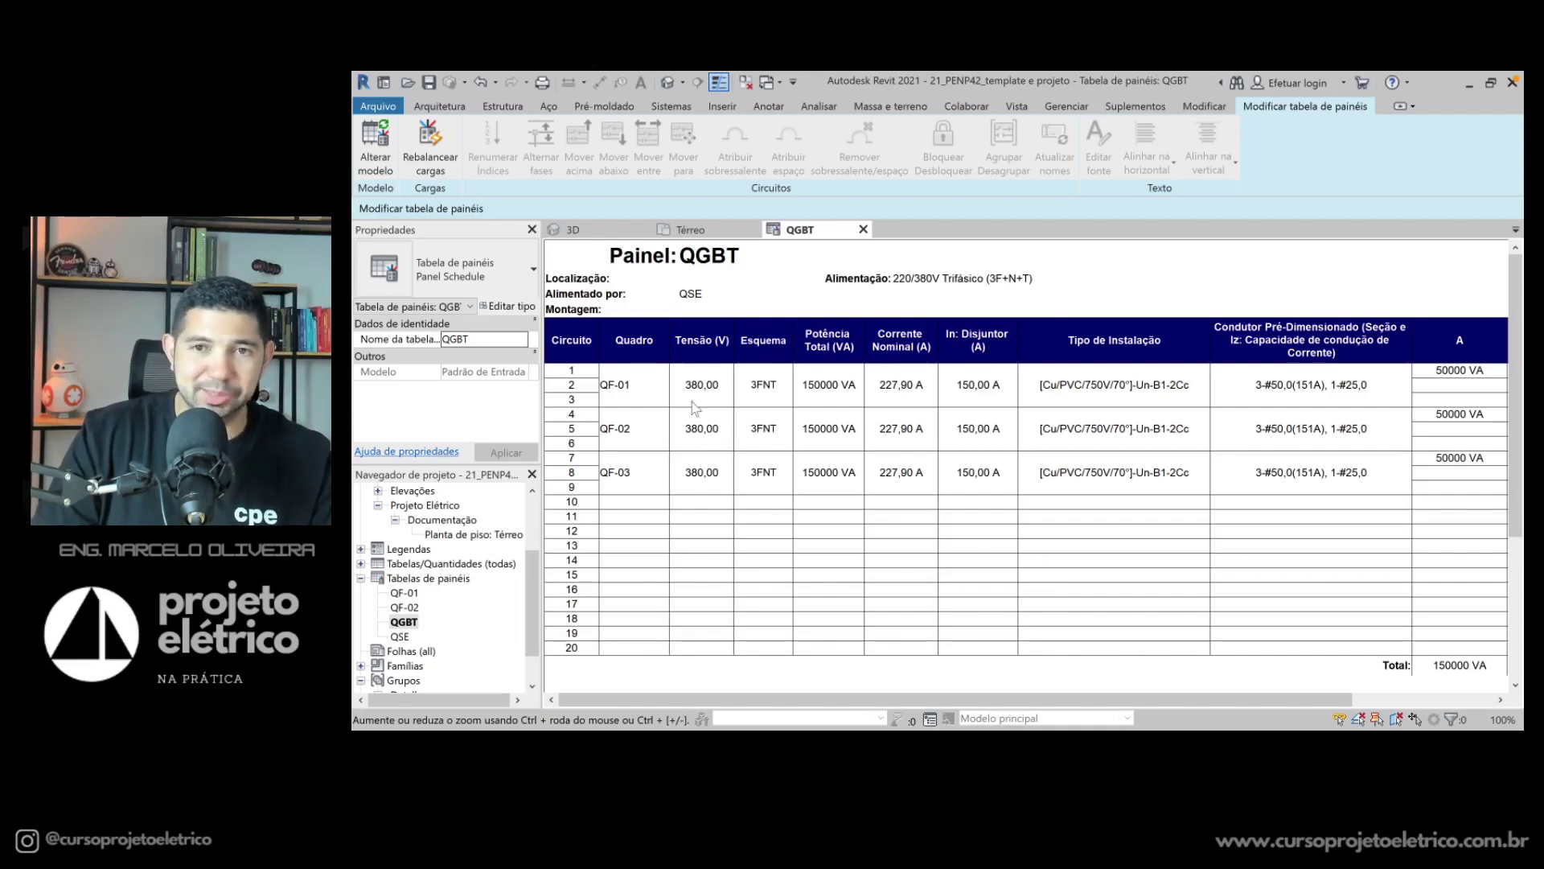
{"action": "mouse_move", "coordinate": [897, 698]}
{"action": "left_mouse_down"}
{"action": "mouse_move", "coordinate": [986, 698]}
{"action": "mouse_move", "coordinate": [898, 699]}
{"action": "left_mouse_up"}
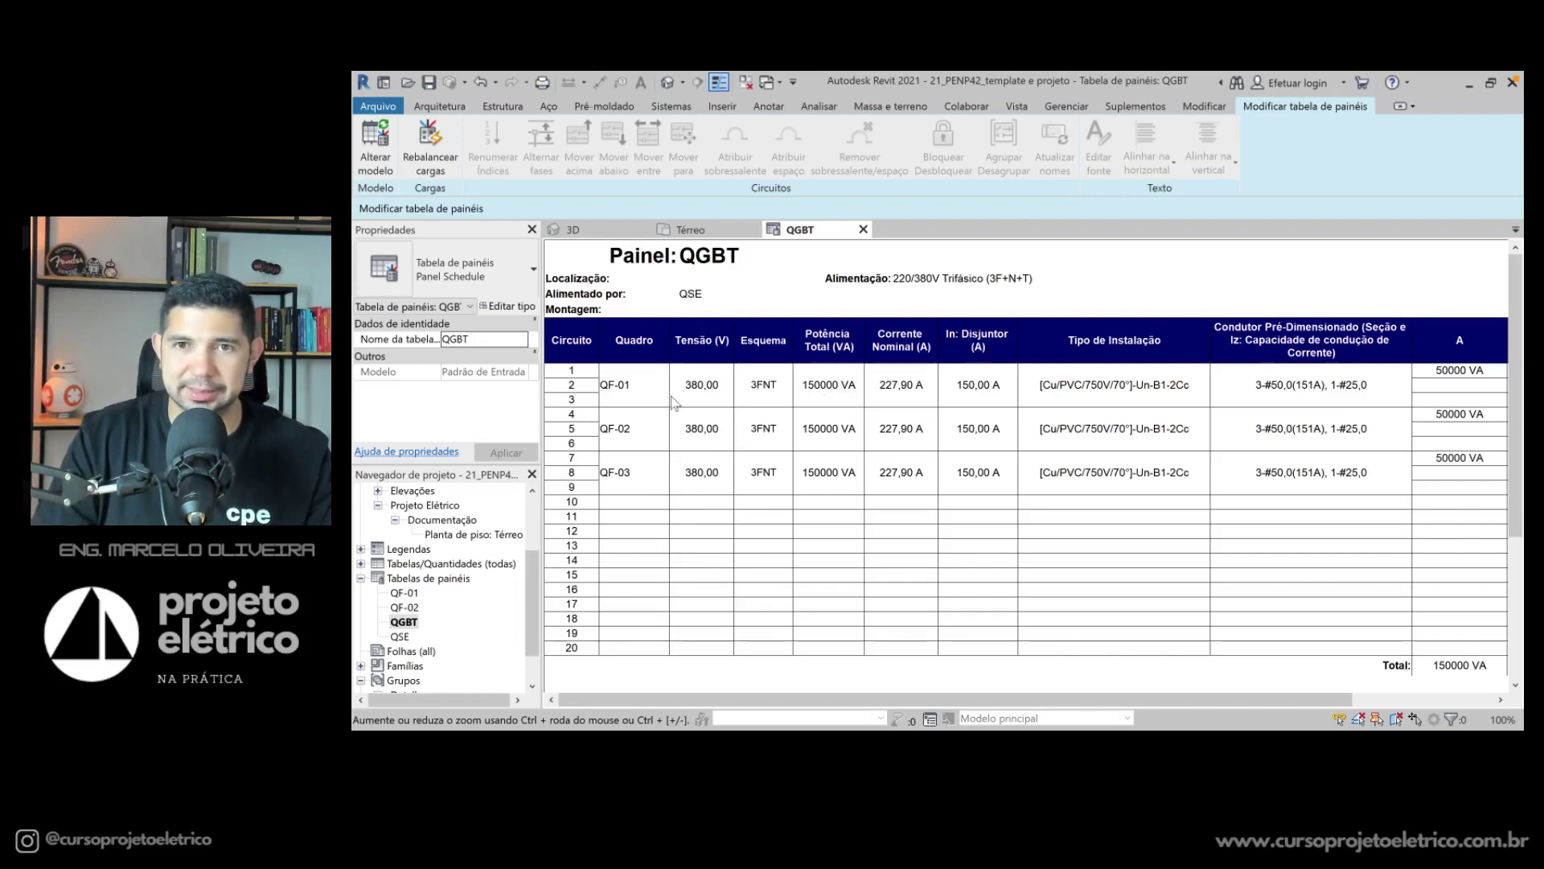
Step: Show the Térreo floor plan and examine the compressor groups supplied by the distribution panels
{"action": "left_click", "coordinate": [718, 232]}
{"action": "scroll", "coordinate": [1243, 514], "scroll_direction": "up", "scroll_amount": 2}
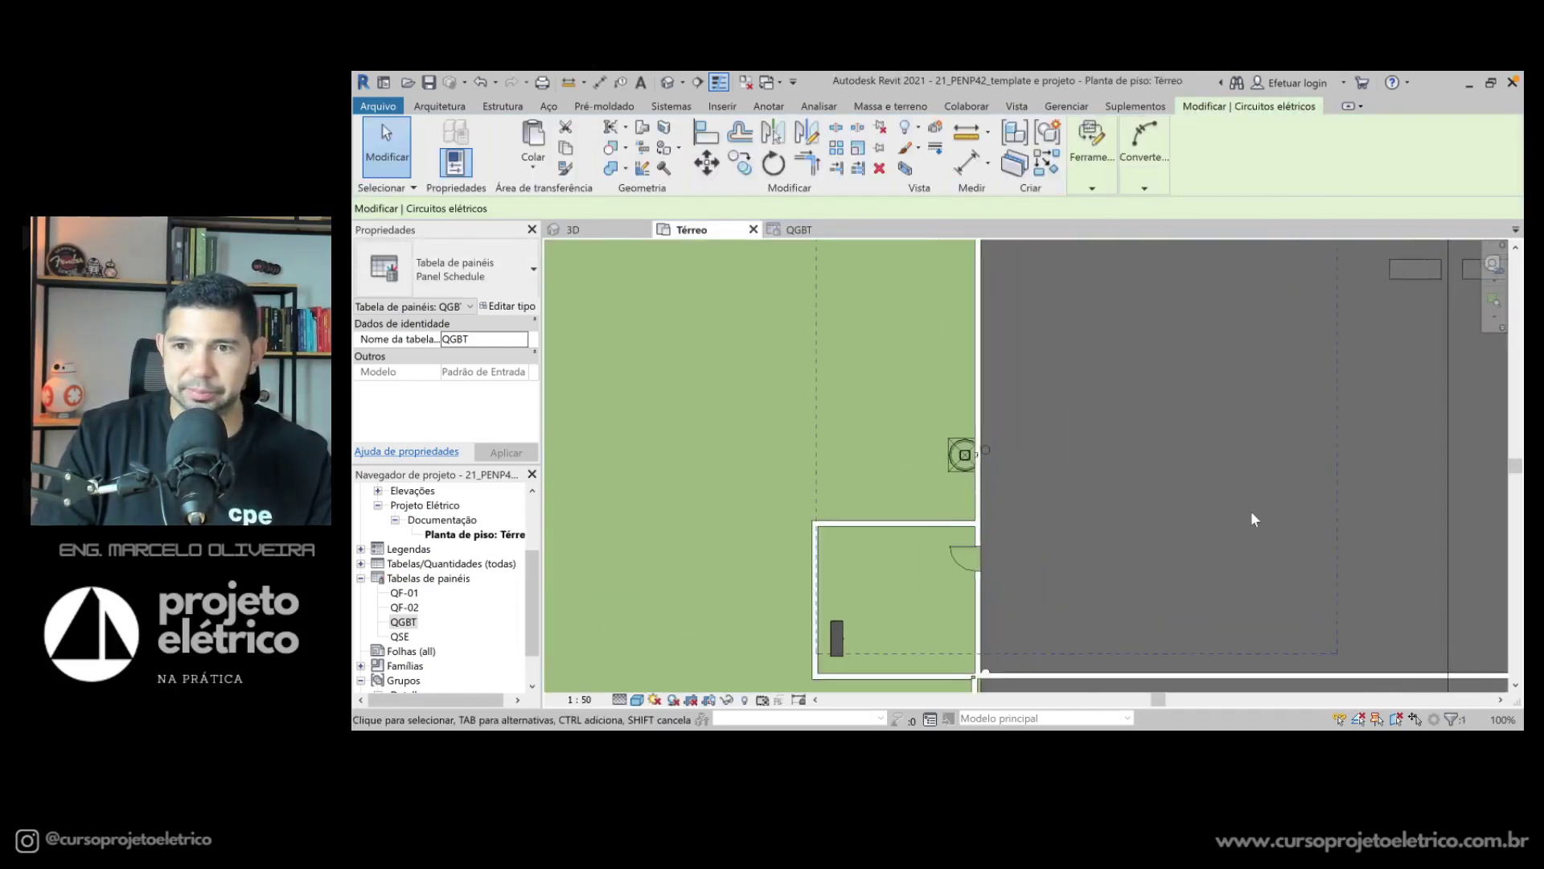
{"action": "scroll", "coordinate": [1306, 480], "scroll_direction": "down", "scroll_amount": 3}
{"action": "middle_click_drag", "start_coordinate": [1340, 456], "coordinate": [1141, 586]}
{"action": "scroll", "coordinate": [1142, 587], "scroll_direction": "down", "scroll_amount": 1}
{"action": "middle_click_drag", "start_coordinate": [1191, 450], "coordinate": [1139, 504]}
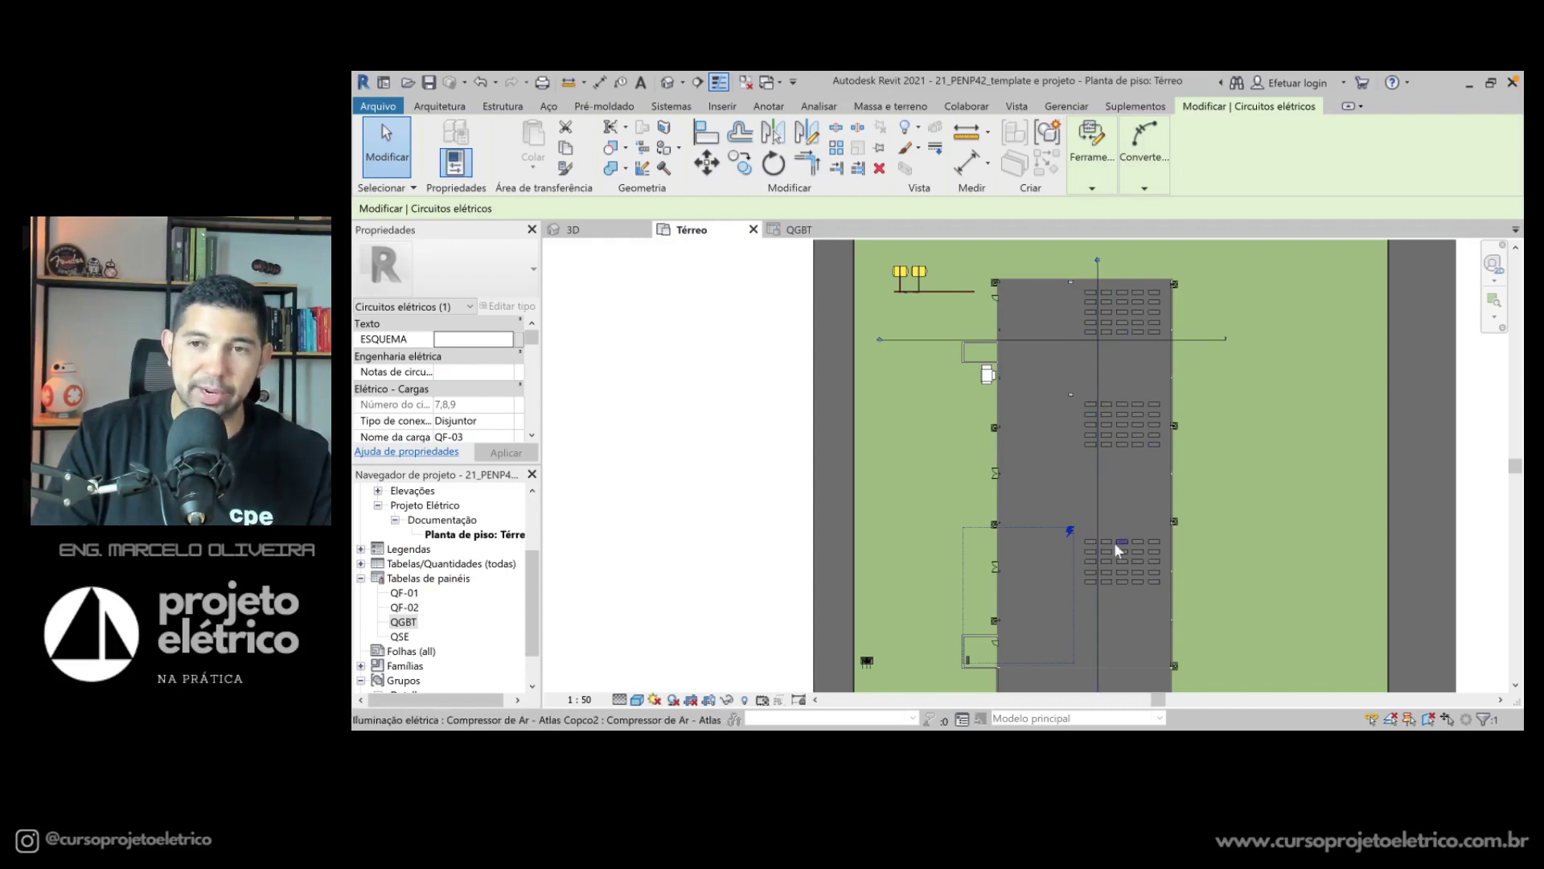
Step: Return to the QGBT panel schedule and review the load distribution across phases A, B and C
{"action": "left_click", "coordinate": [799, 231]}
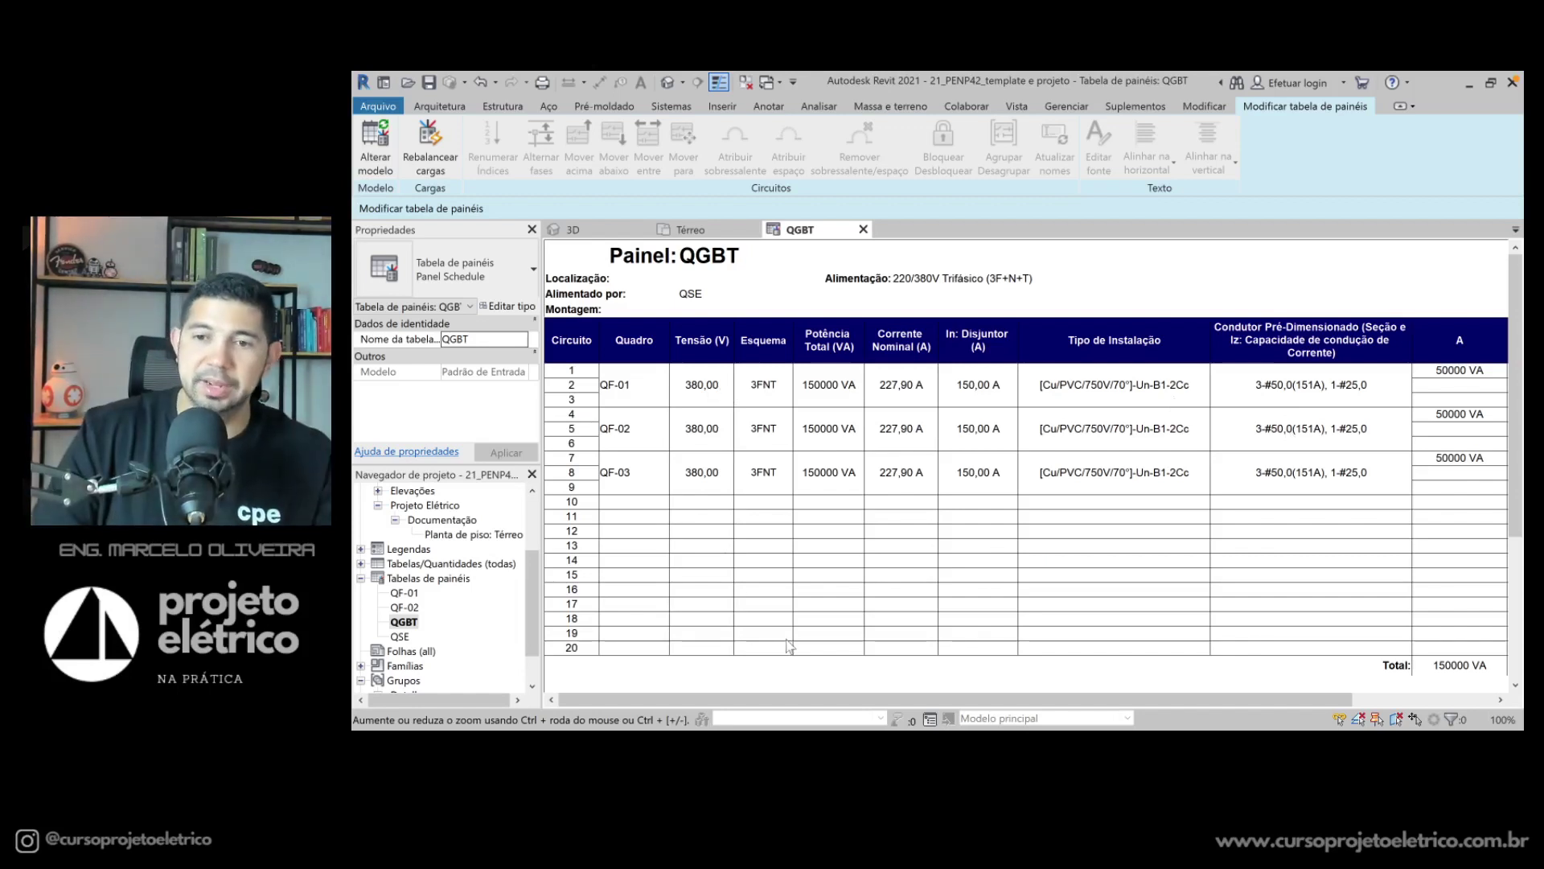
{"action": "left_click_drag", "start_coordinate": [1018, 700], "coordinate": [1143, 703]}
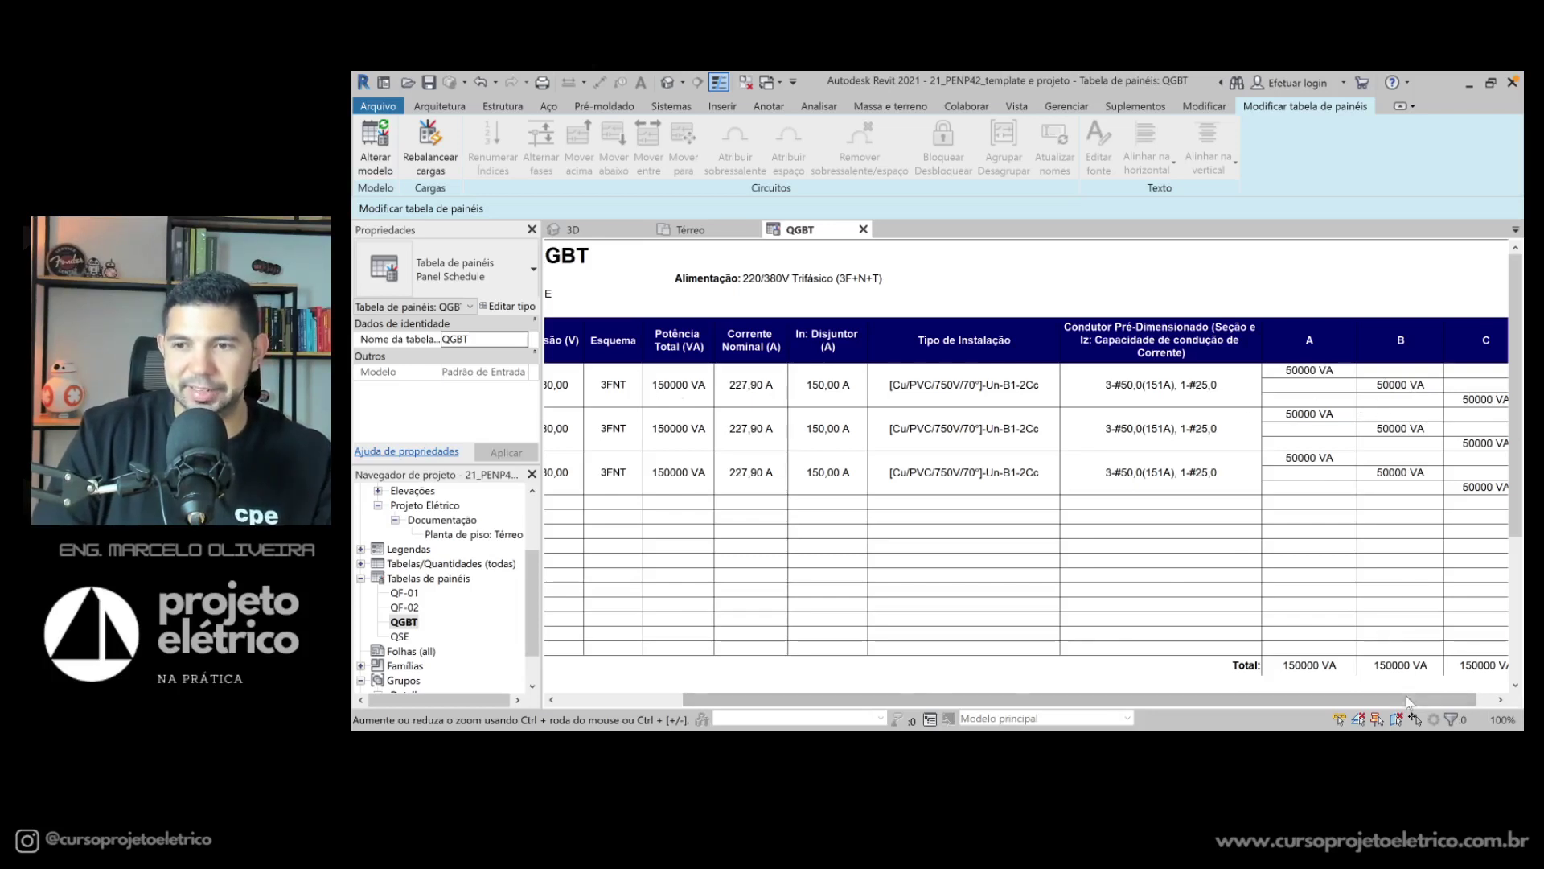
{"action": "left_click_drag", "start_coordinate": [1409, 702], "coordinate": [1441, 700]}
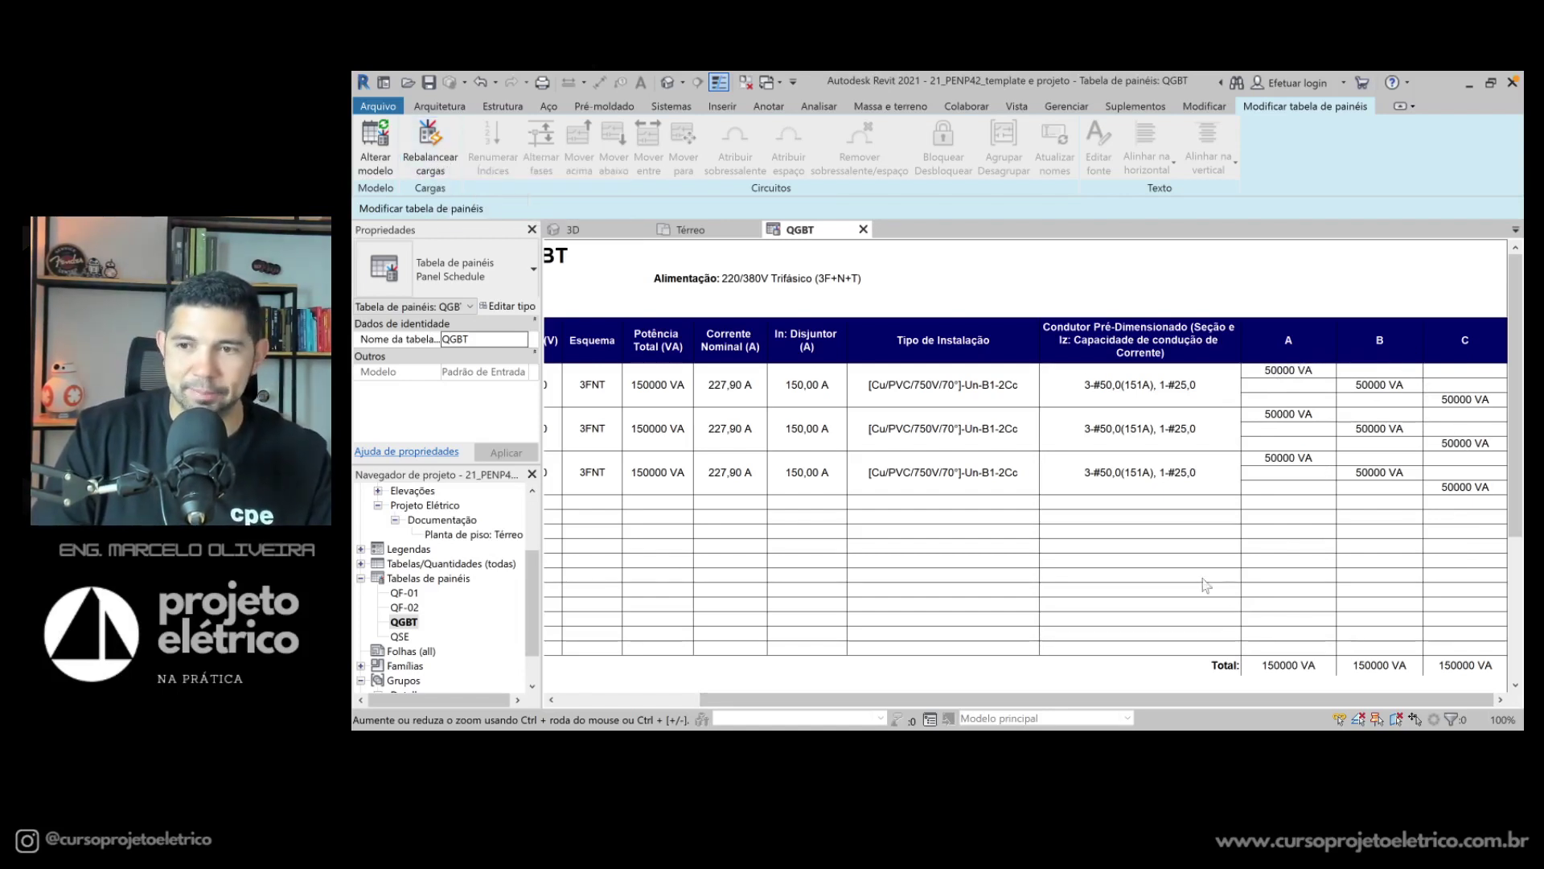
{"action": "left_click_drag", "start_coordinate": [1142, 701], "coordinate": [999, 701]}
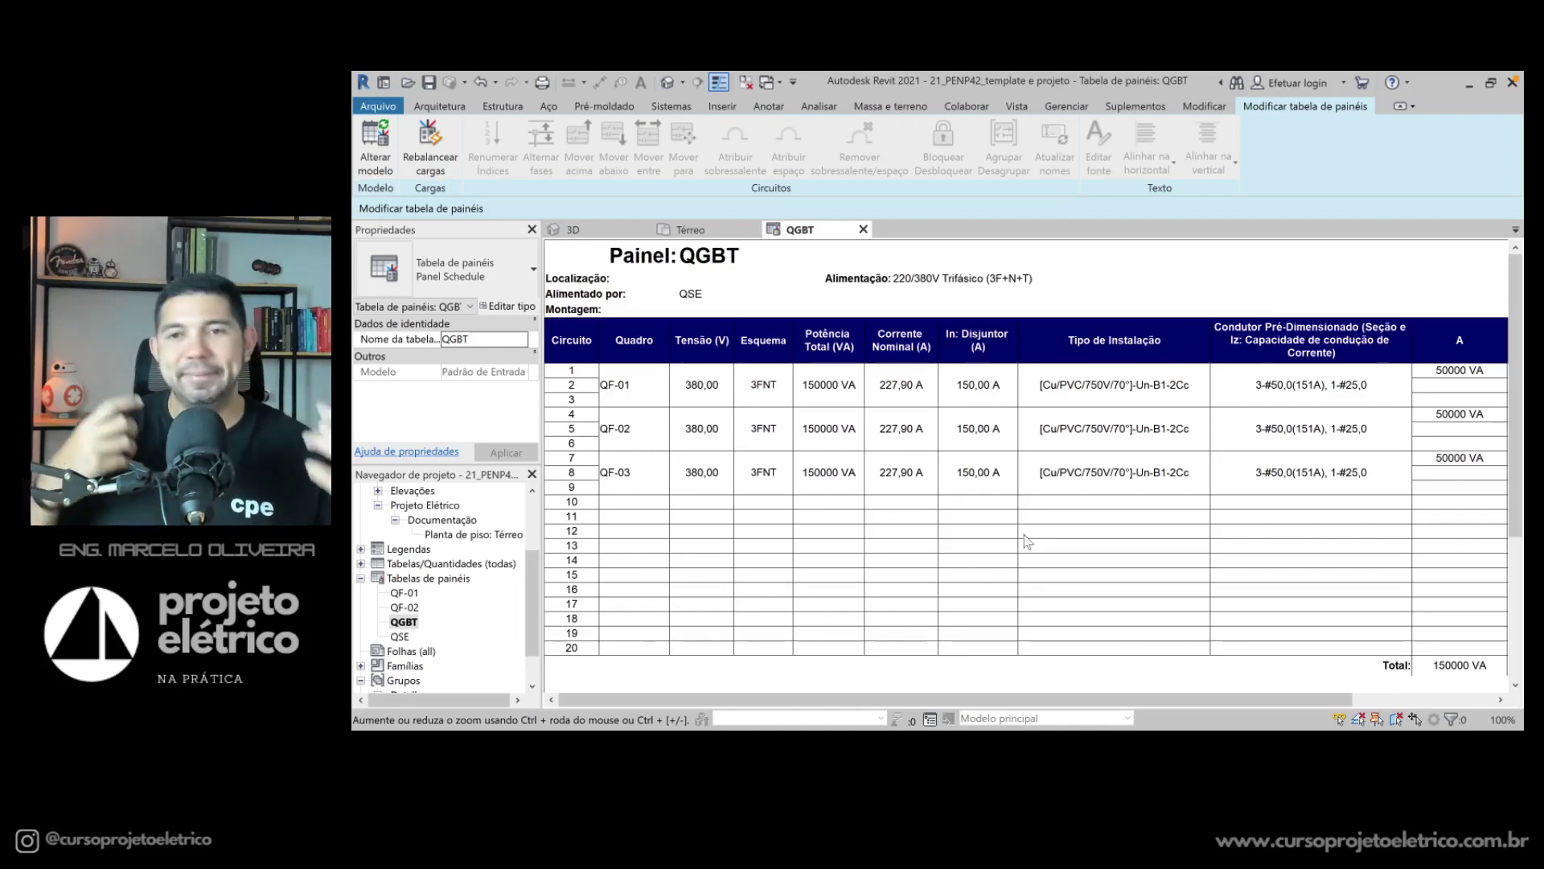
Step: Examine the Motor row of the QGBT demand summary, checking its load type, installed power and demand factor
{"action": "scroll", "coordinate": [1028, 540], "scroll_direction": "down", "scroll_amount": 5}
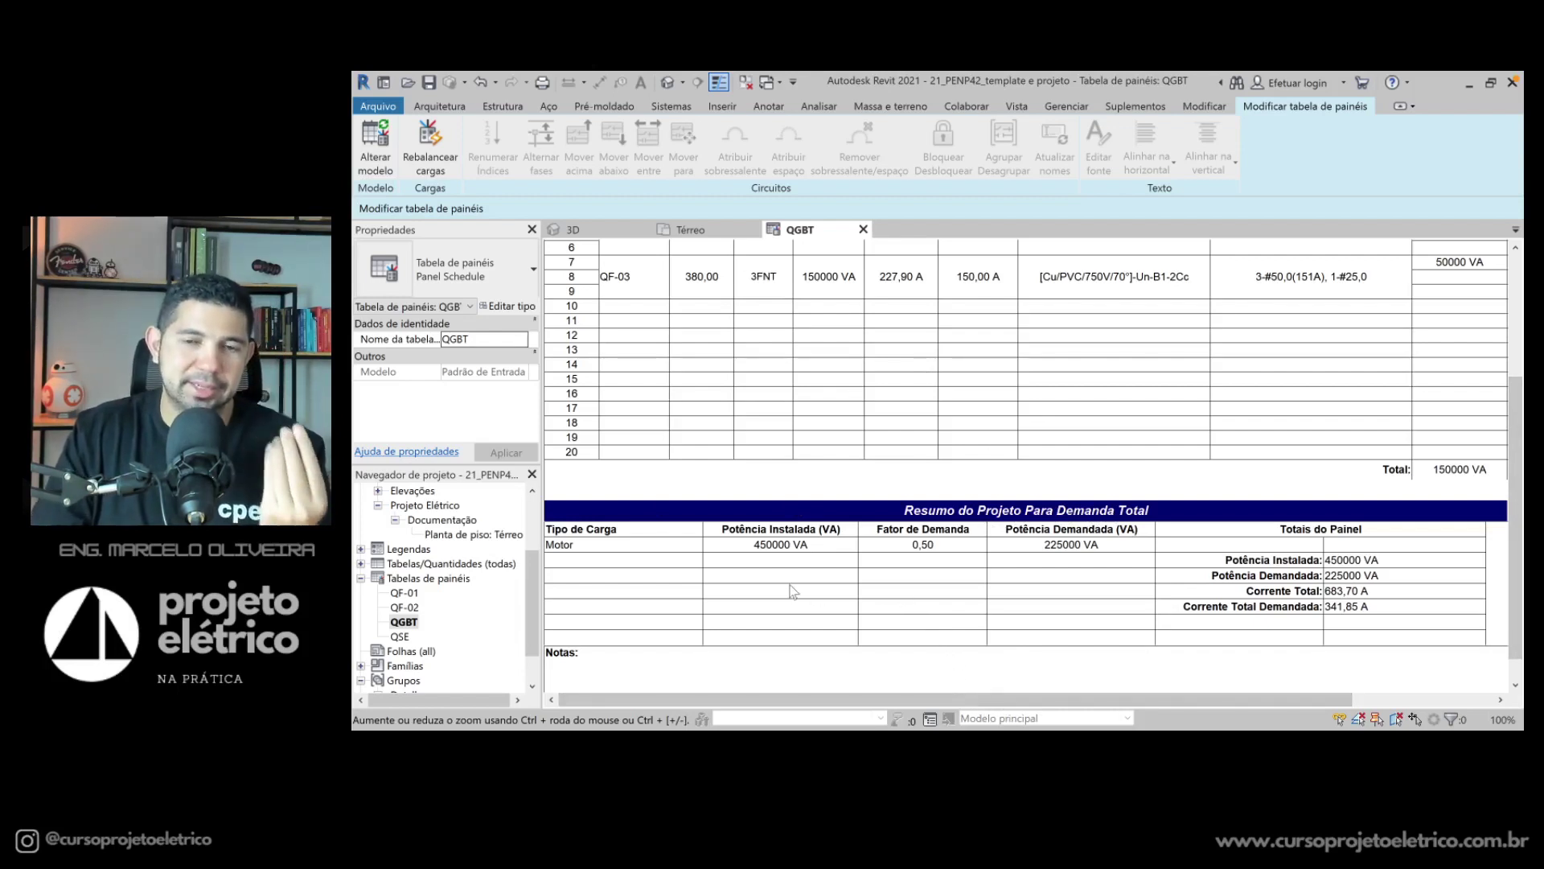
{"action": "left_click", "coordinate": [615, 531]}
{"action": "left_click", "coordinate": [612, 546]}
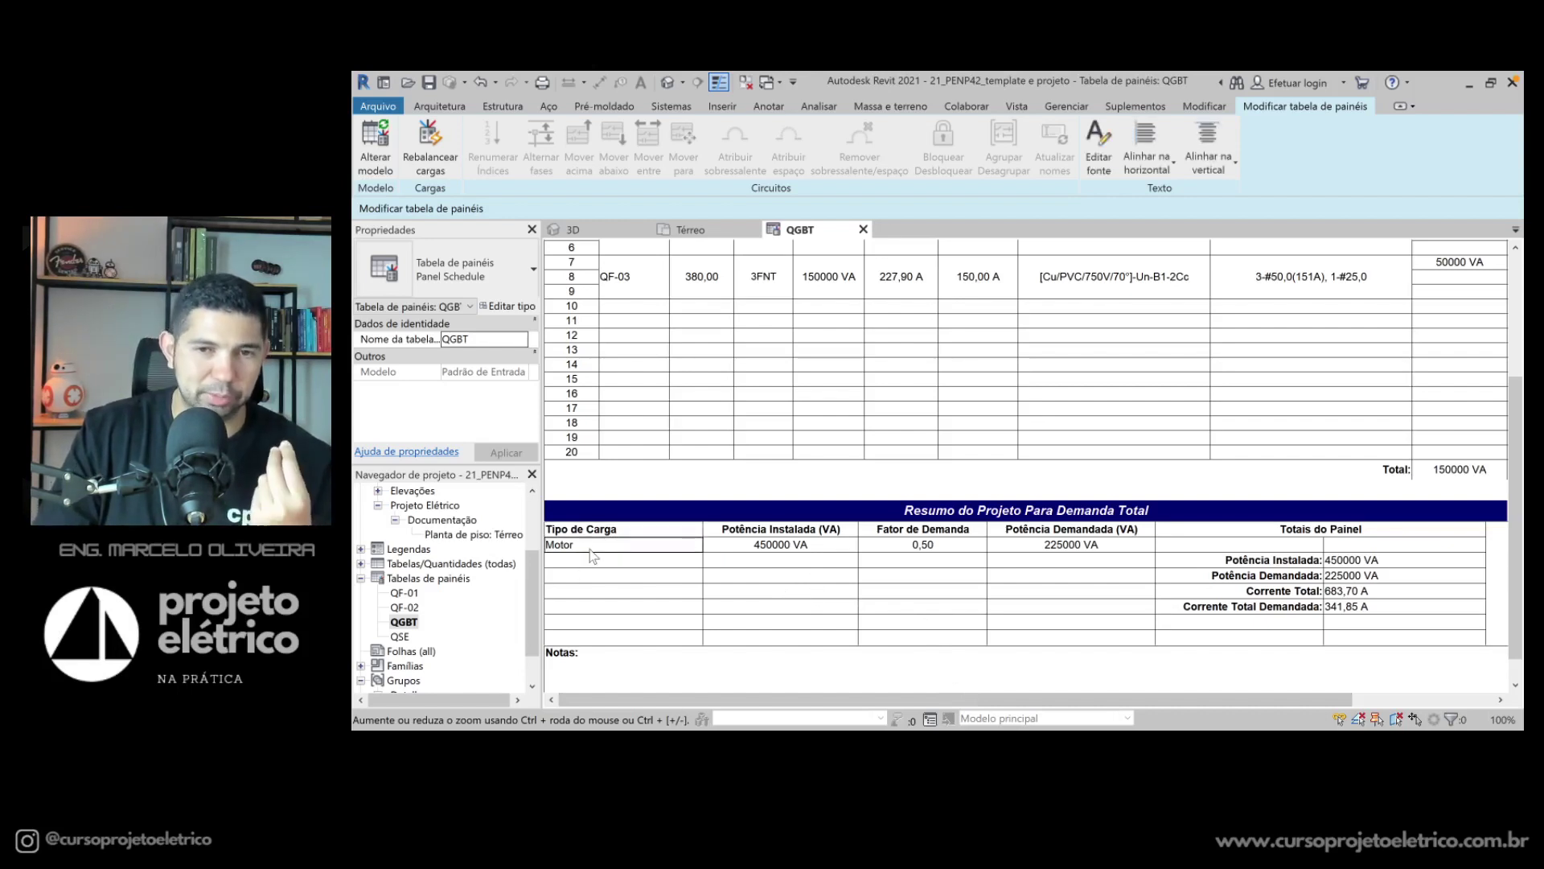
{"action": "left_click", "coordinate": [770, 547]}
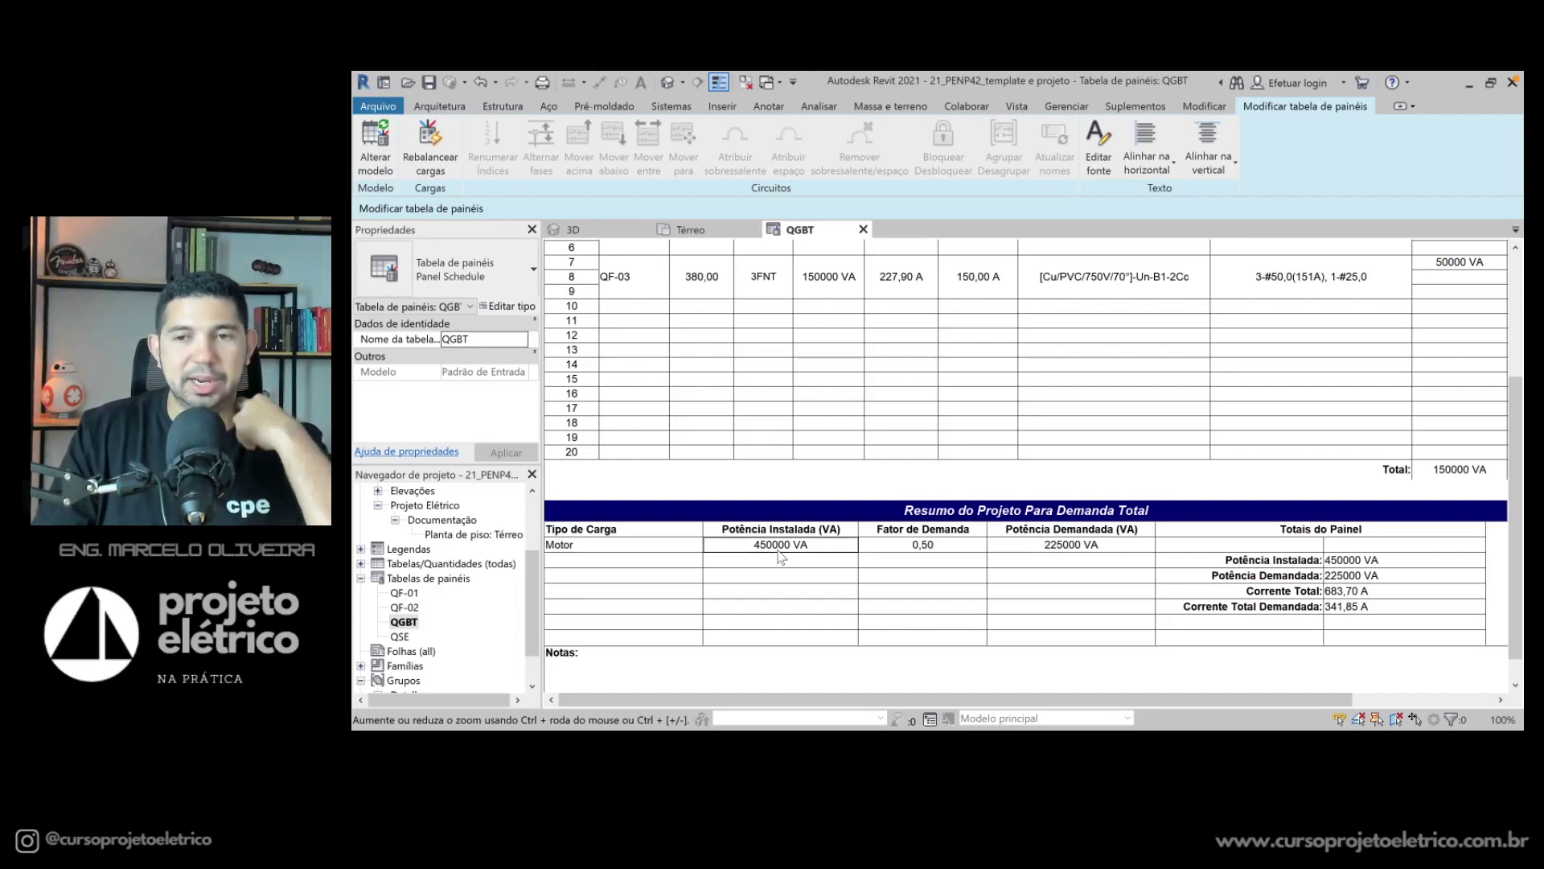
{"action": "left_click", "coordinate": [950, 533]}
{"action": "left_click", "coordinate": [947, 544]}
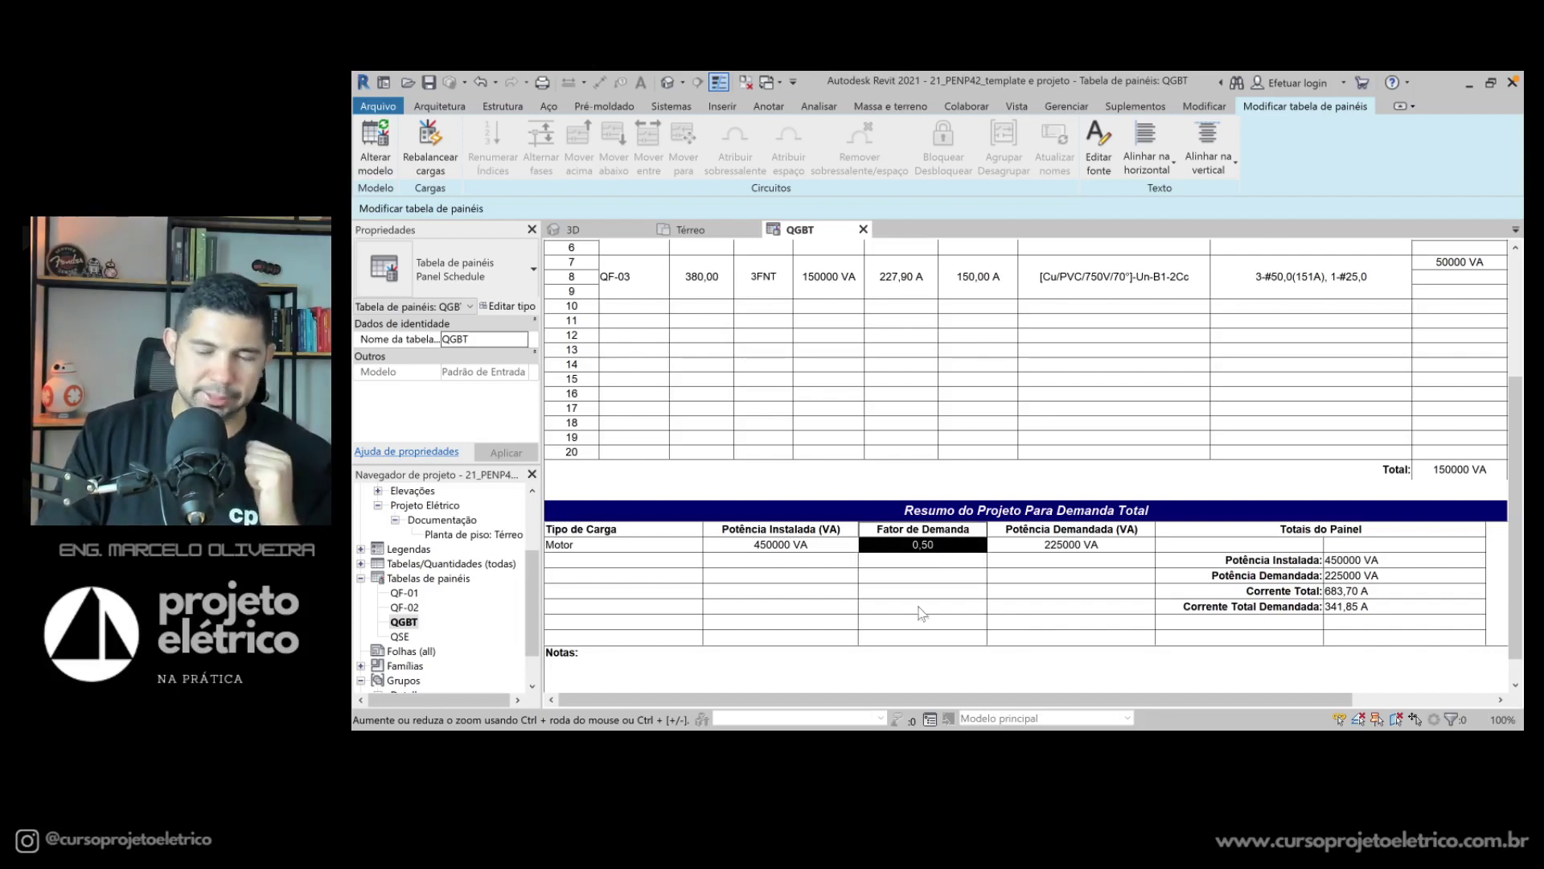
{"action": "left_click", "coordinate": [928, 605]}
{"action": "left_click", "coordinate": [952, 547]}
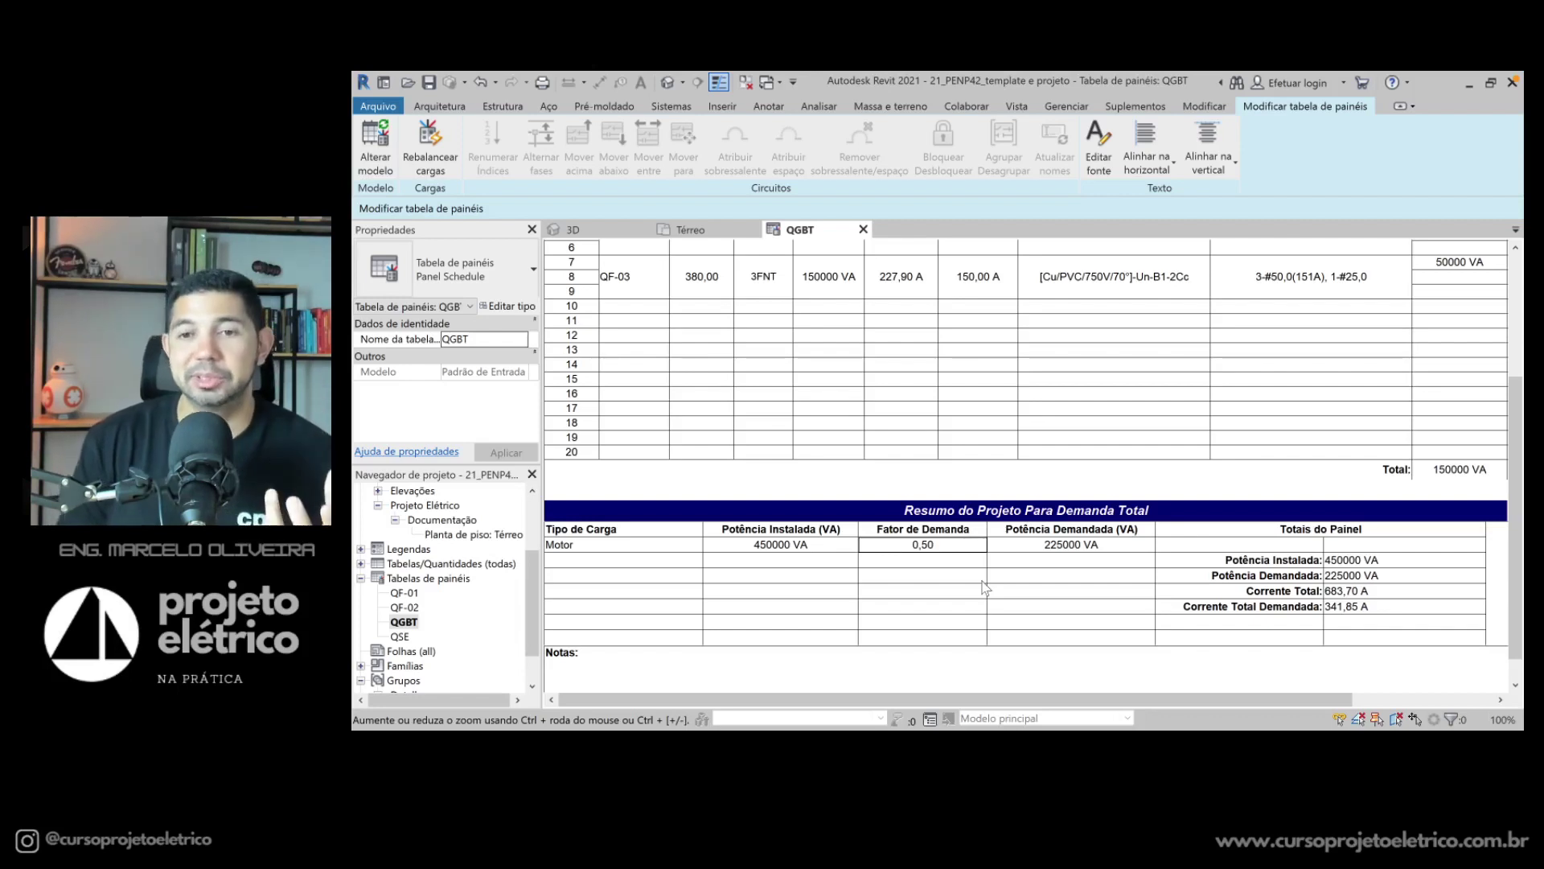
Step: Go back to the Térreo floor plan and look over the three compressor groups
{"action": "left_click", "coordinate": [730, 234]}
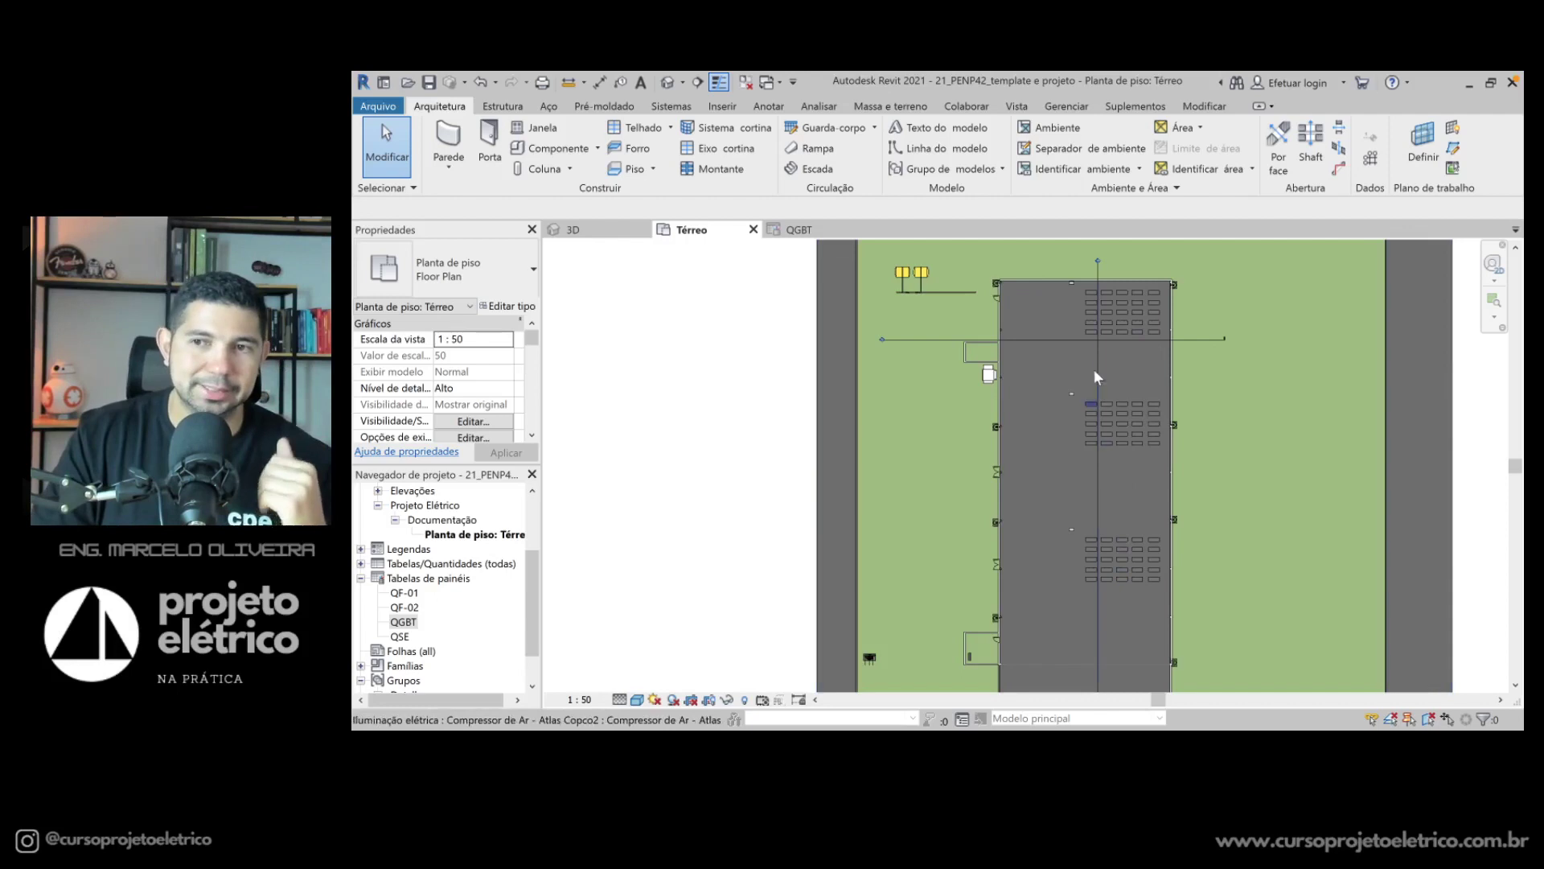
{"action": "scroll", "coordinate": [1118, 566], "scroll_direction": "up", "scroll_amount": 1}
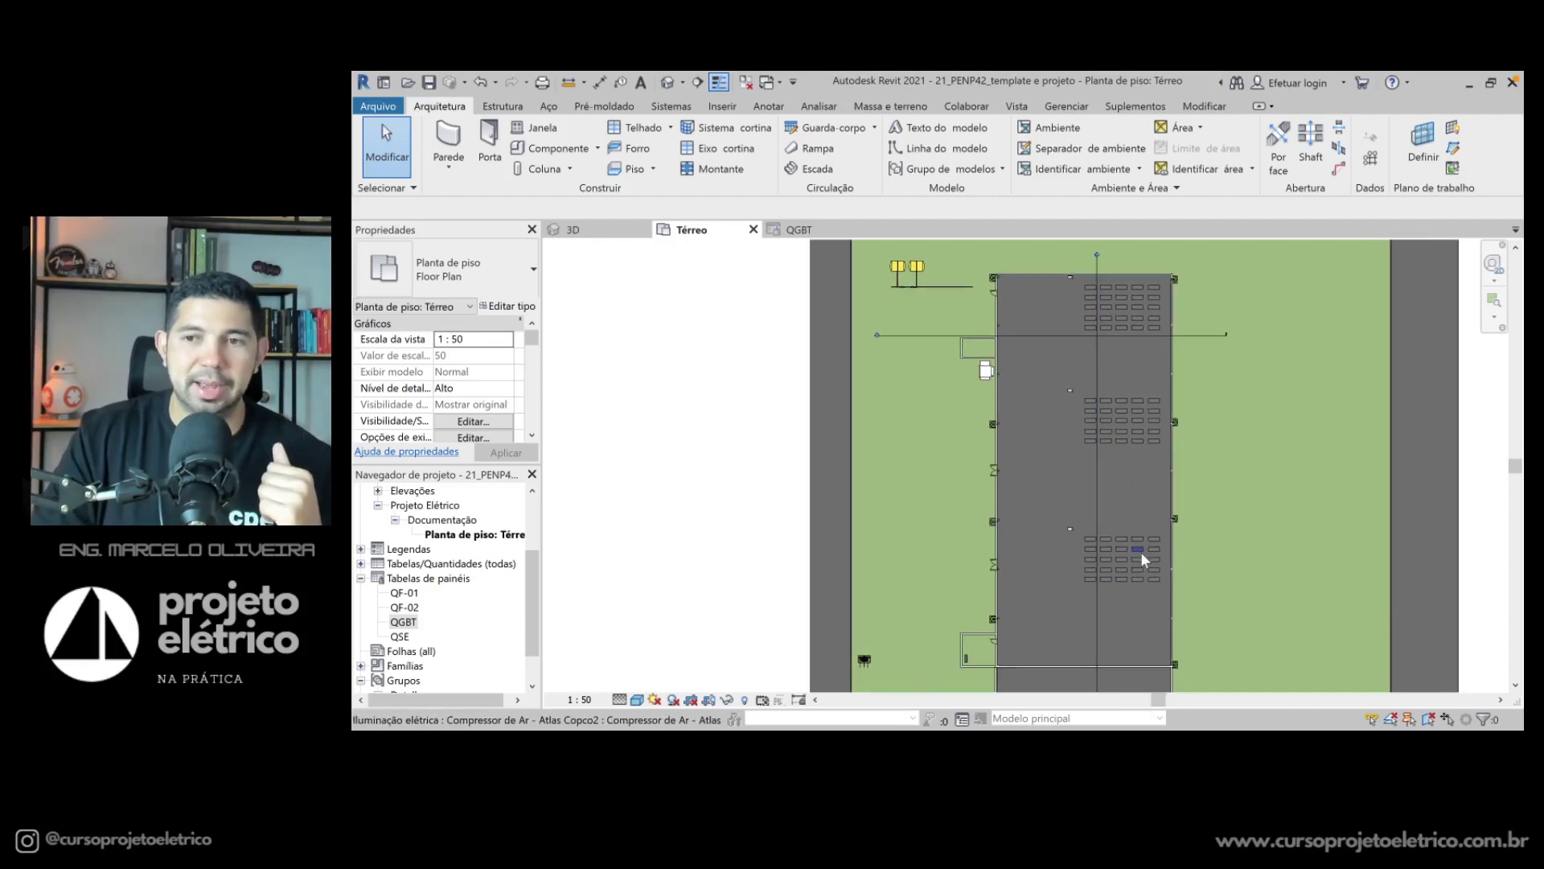
{"action": "scroll", "coordinate": [1140, 551], "scroll_direction": "down", "scroll_amount": 1}
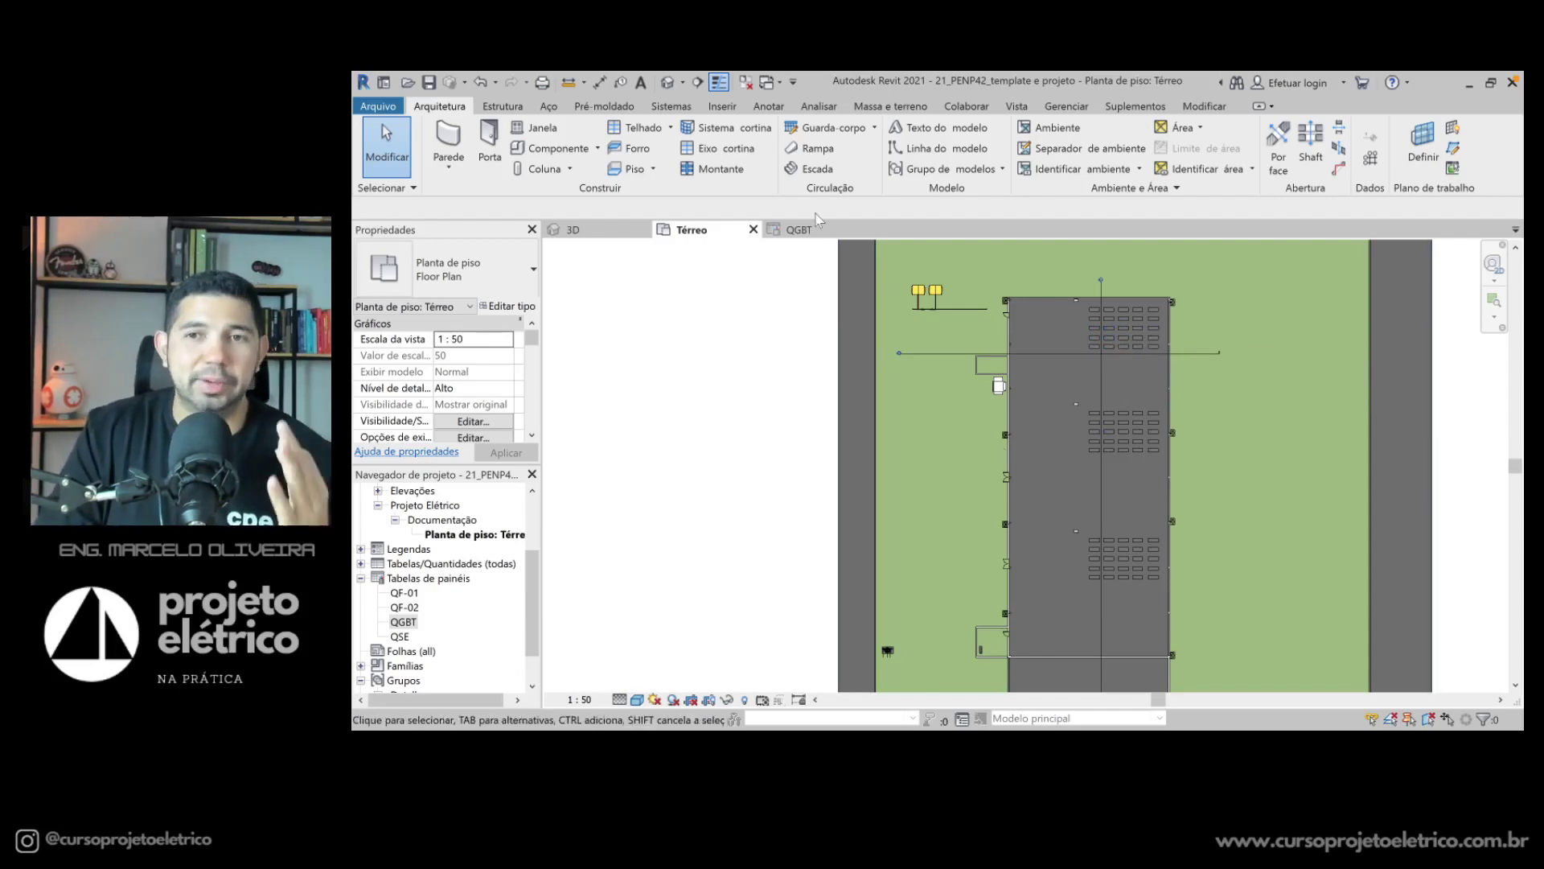
Step: Bring up the QGBT schedule again and select the Motor load's demand factor in the summary
{"action": "left_click", "coordinate": [838, 232]}
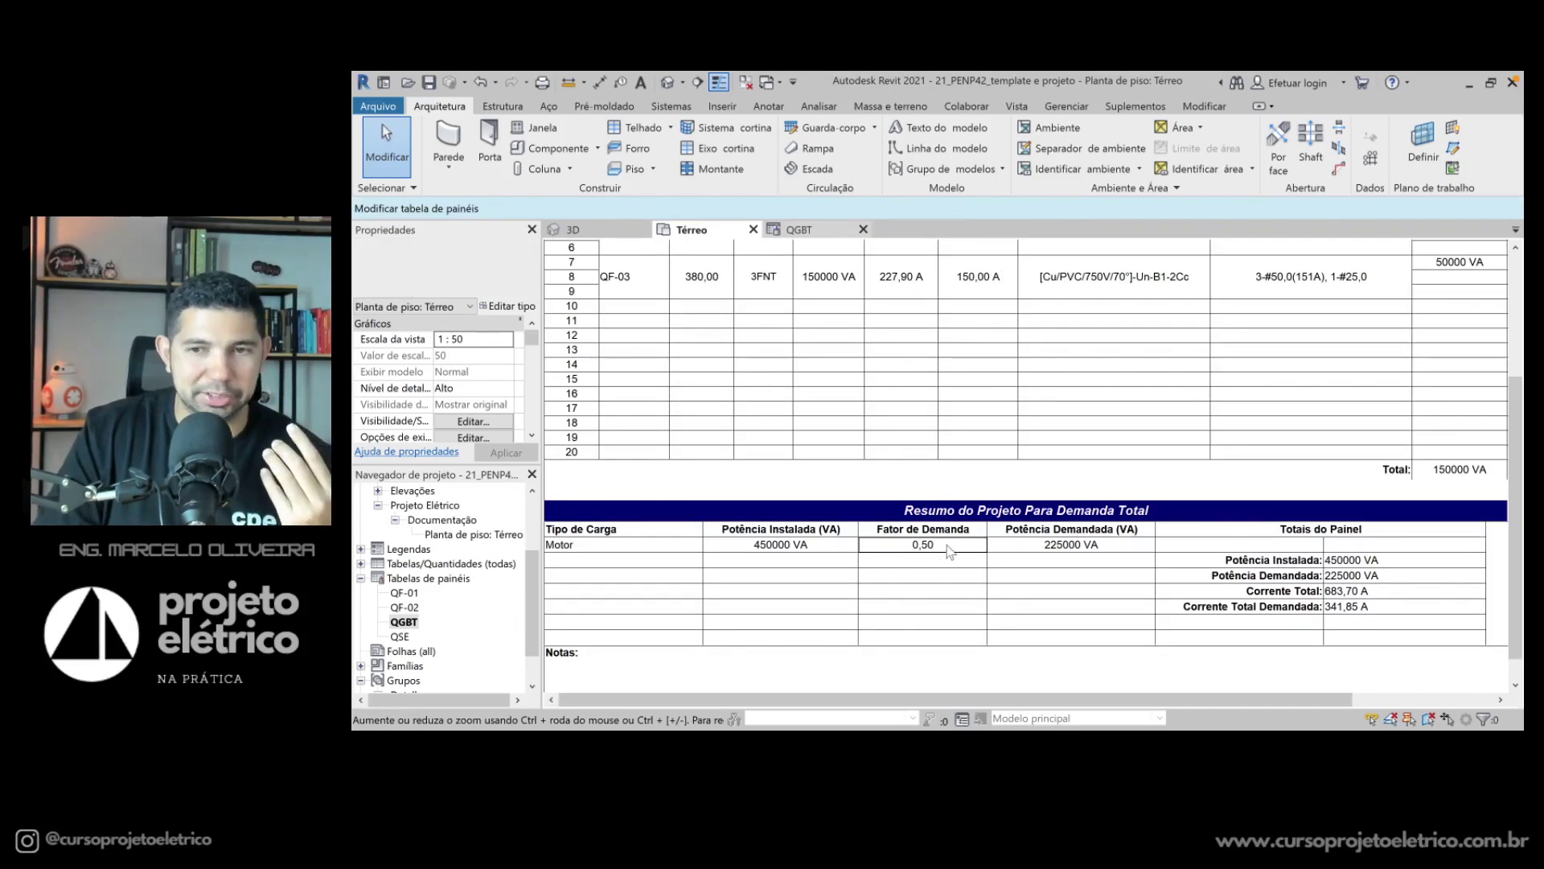
{"action": "left_click", "coordinate": [950, 552]}
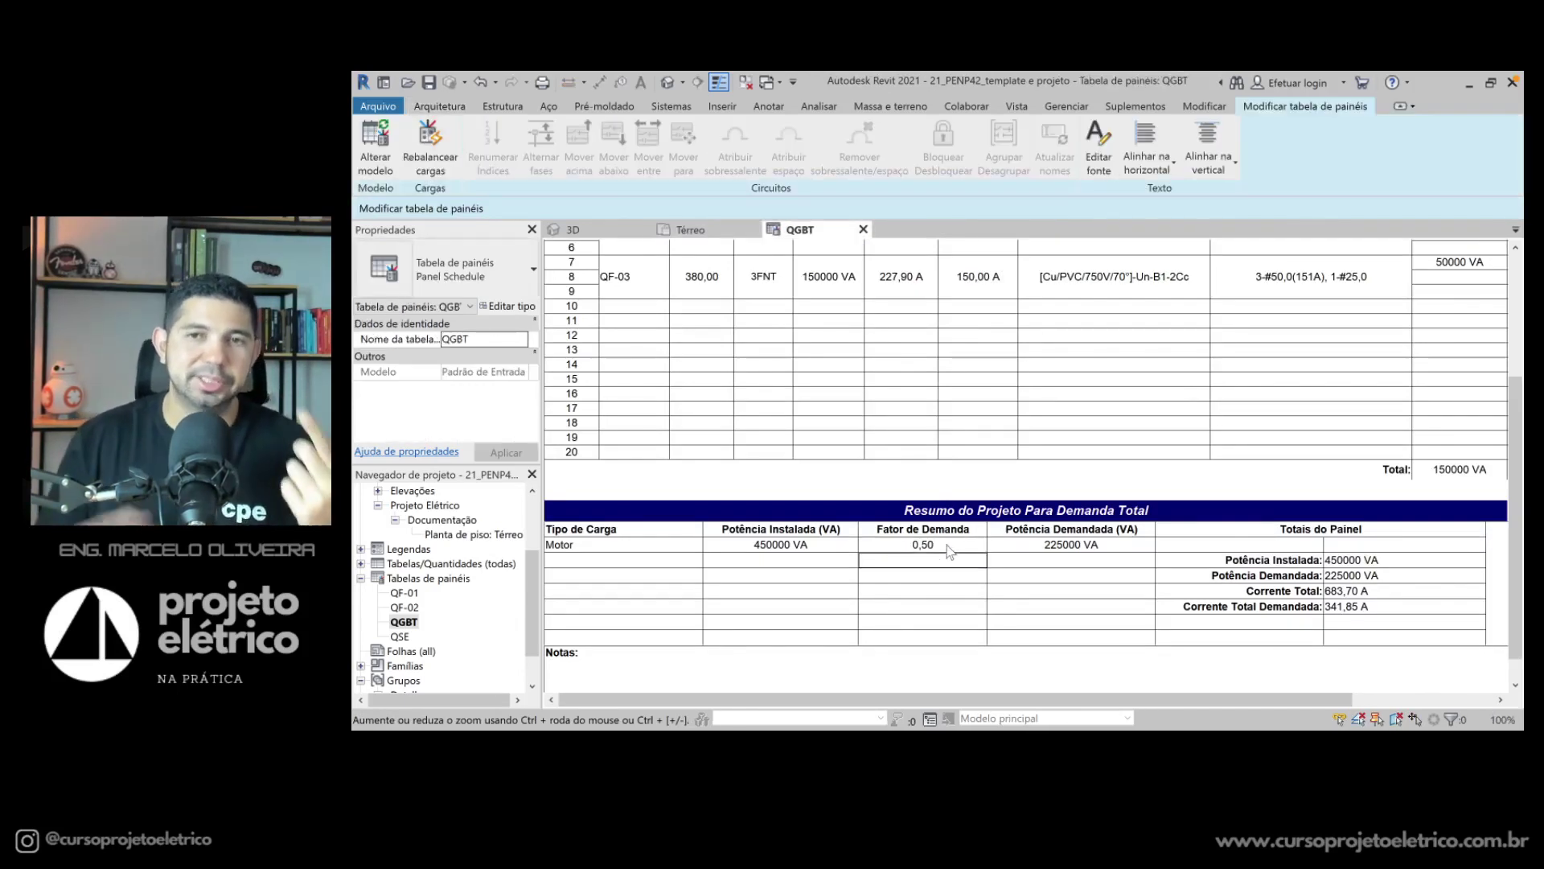
{"action": "left_click", "coordinate": [947, 545]}
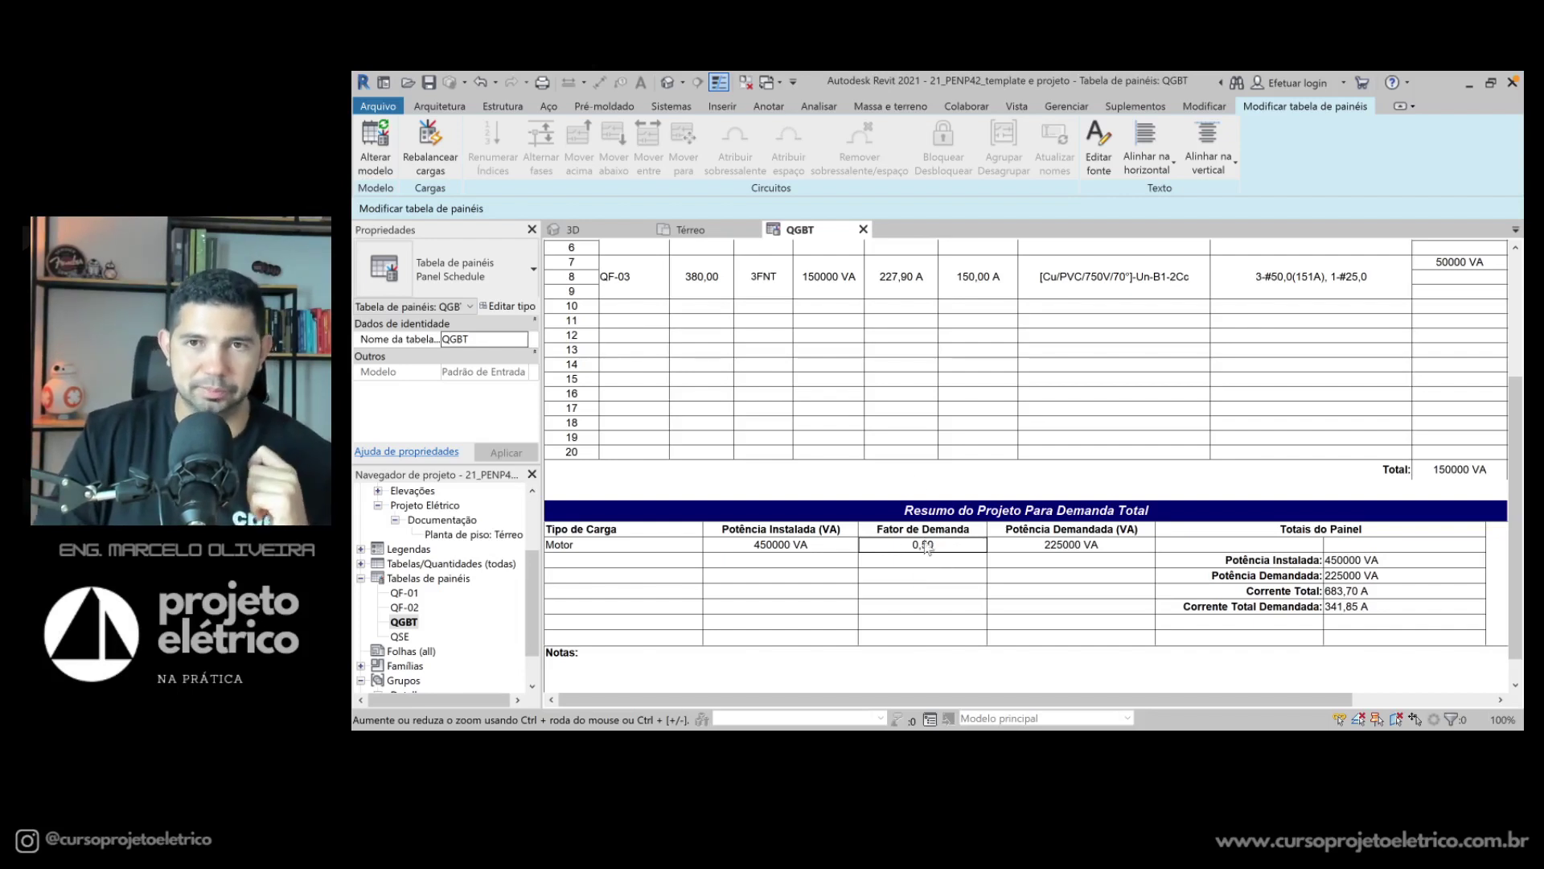
Step: Open the demand factors dialog from the load calculations section of the electrical settings
{"action": "left_click", "coordinate": [1067, 107]}
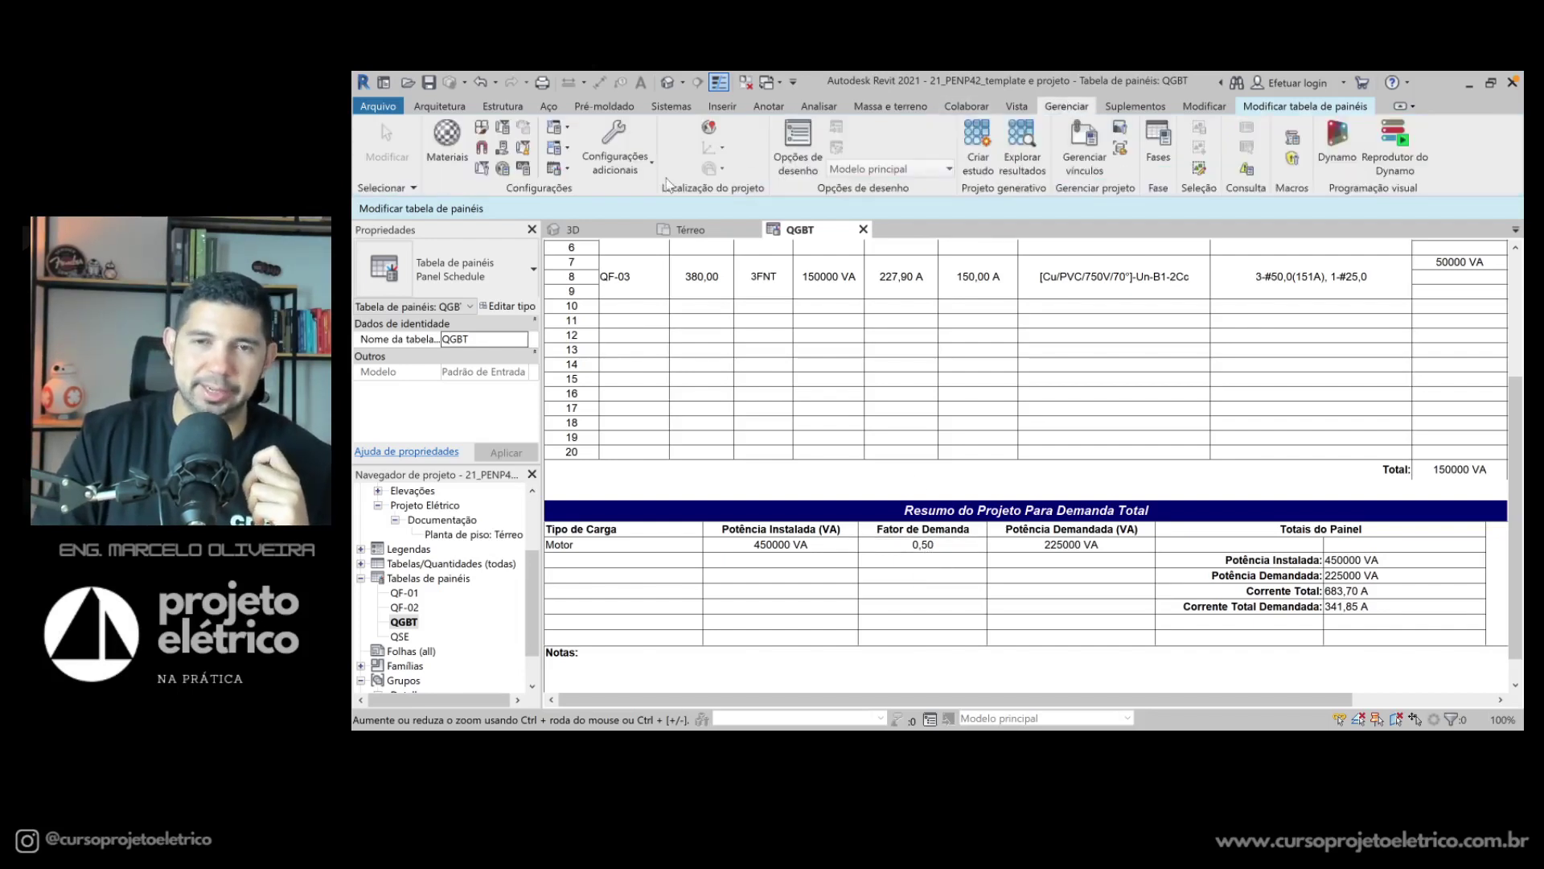
{"action": "left_click", "coordinate": [566, 150]}
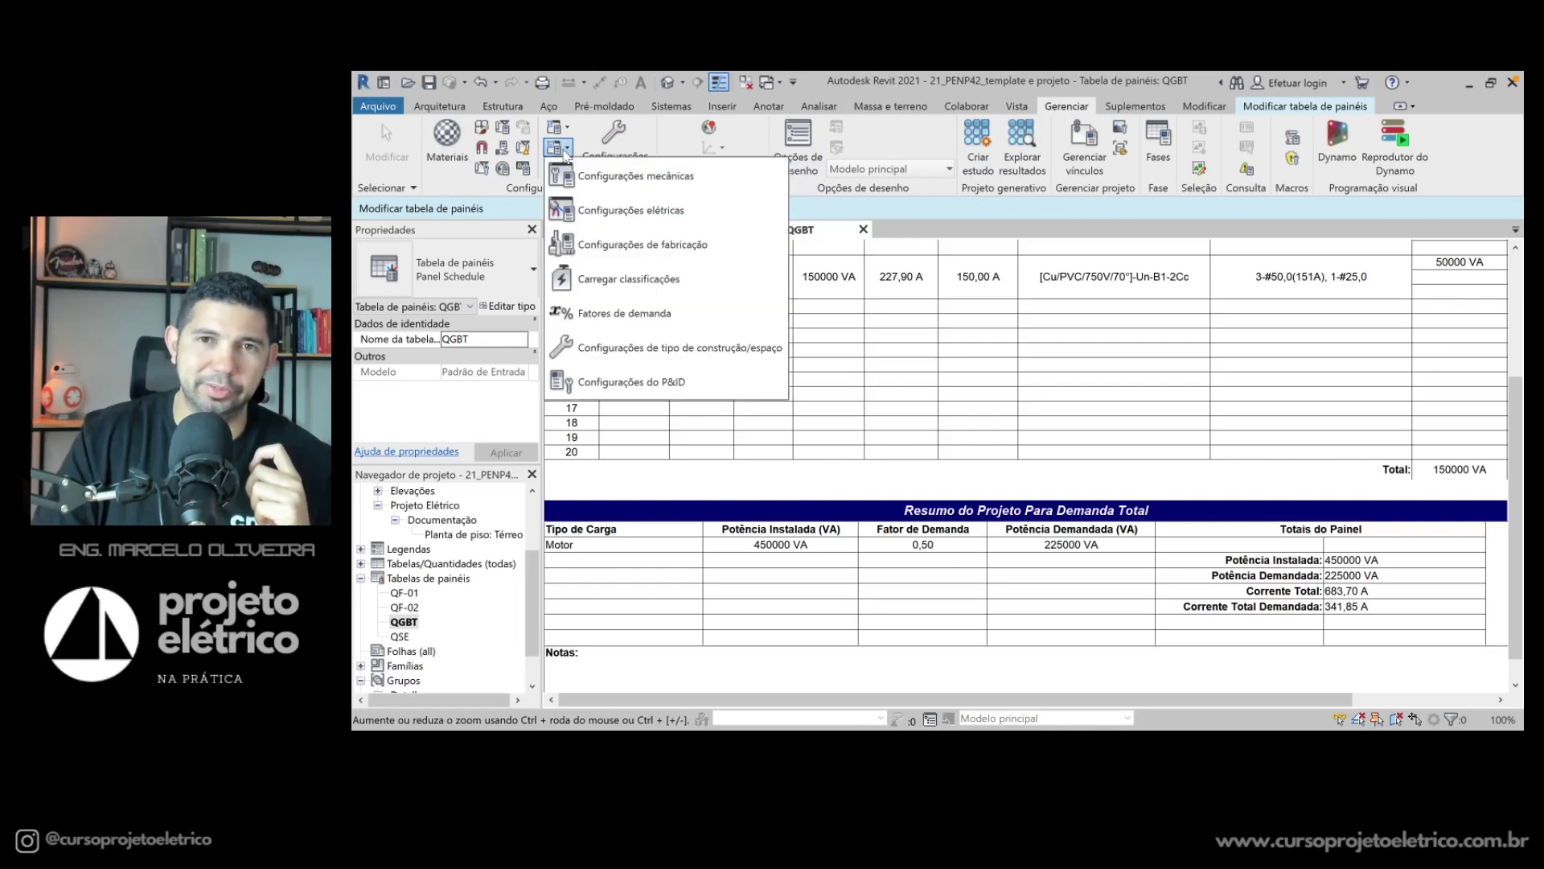
{"action": "left_click", "coordinate": [624, 212]}
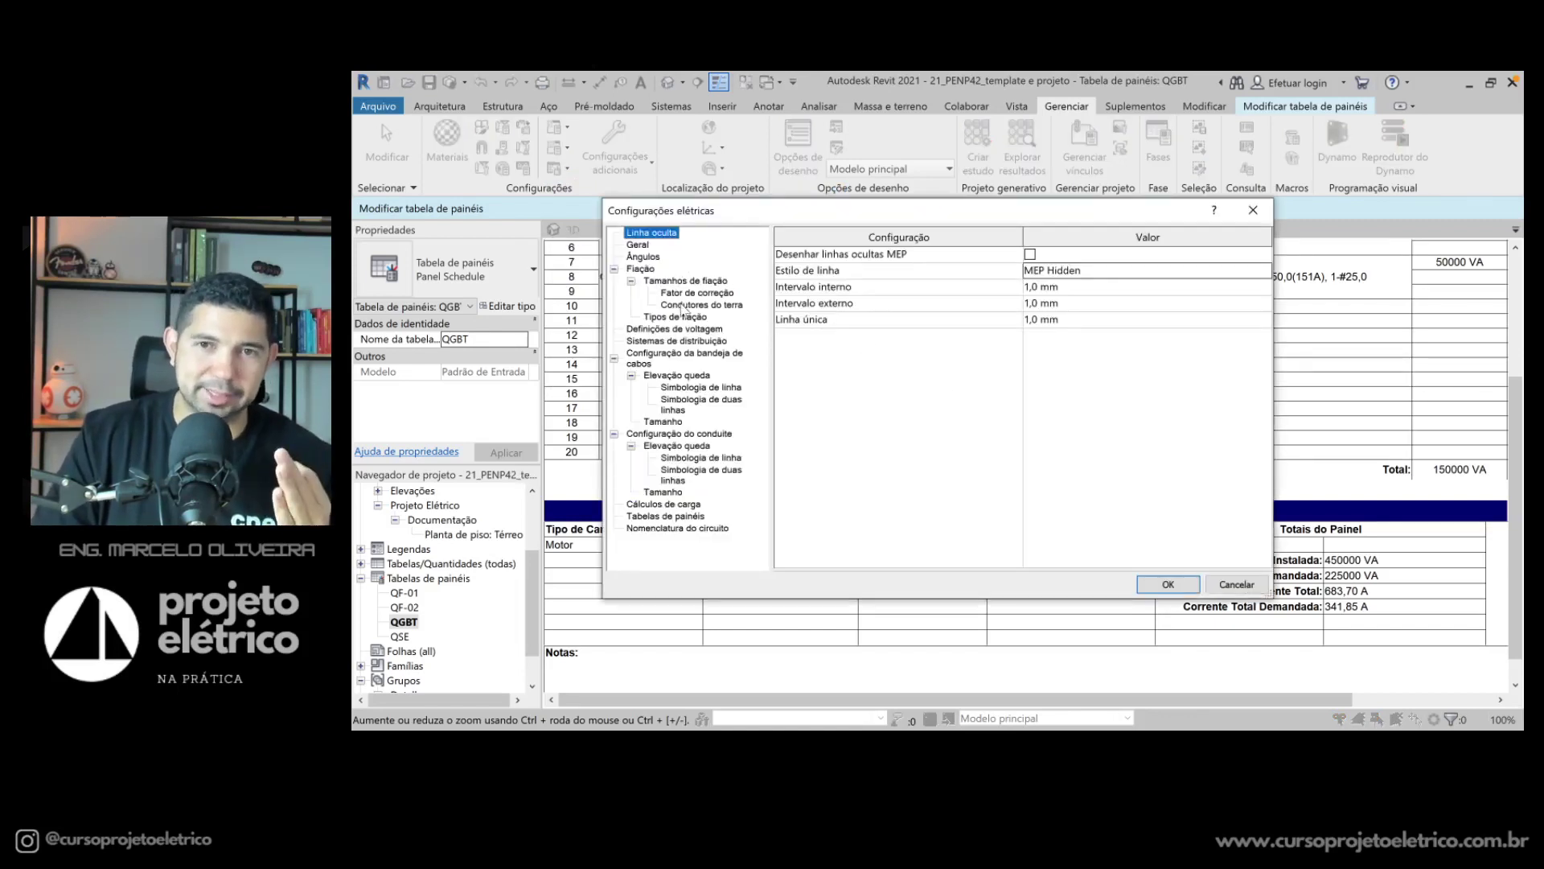
{"action": "left_click", "coordinate": [658, 504]}
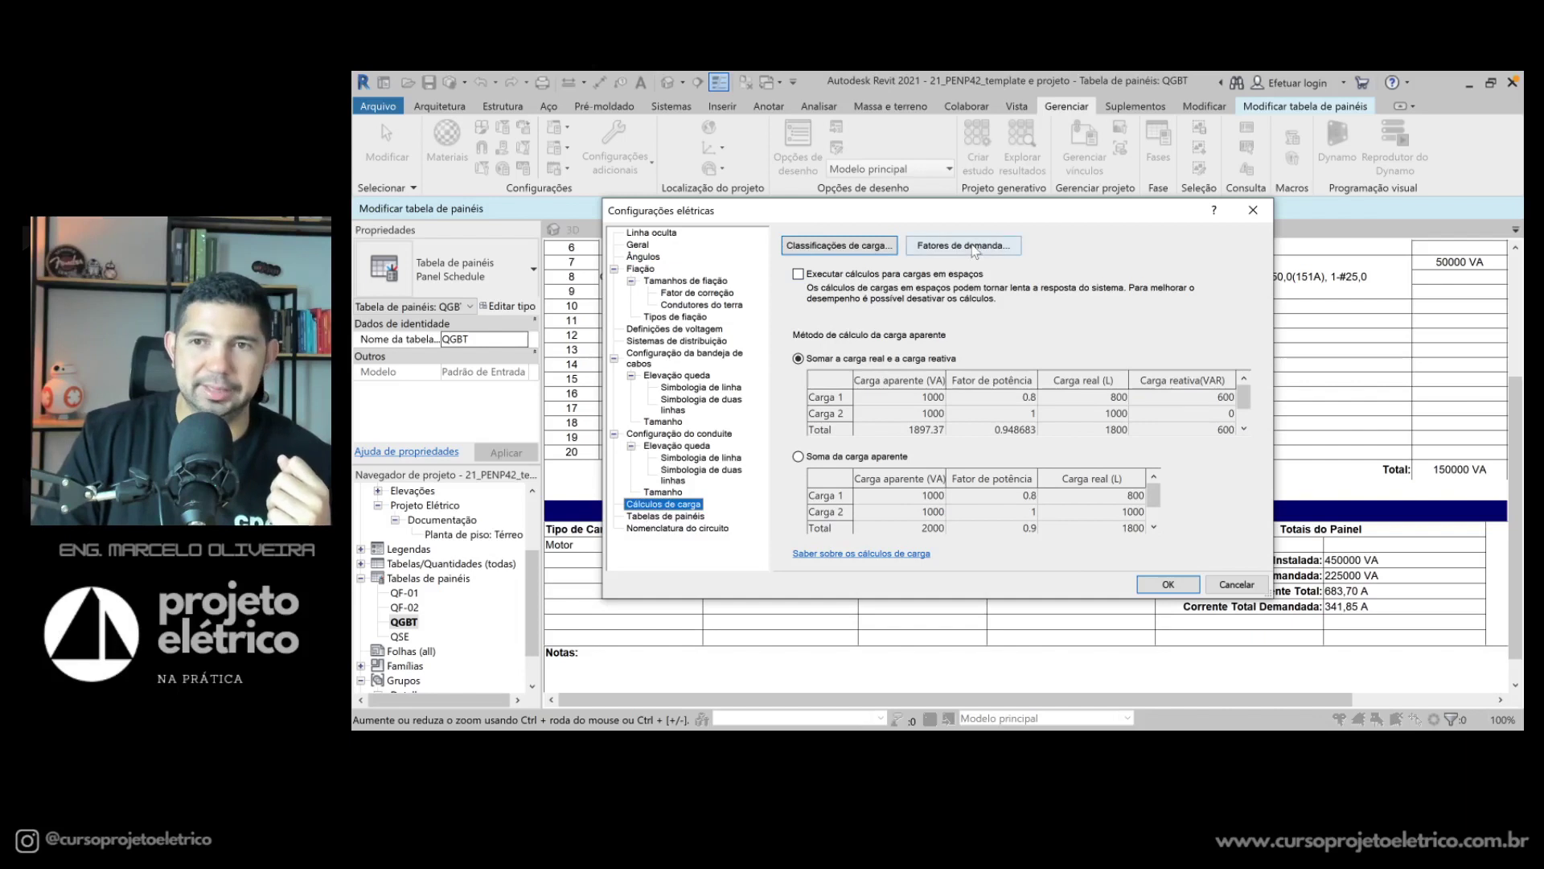
{"action": "left_click", "coordinate": [973, 246]}
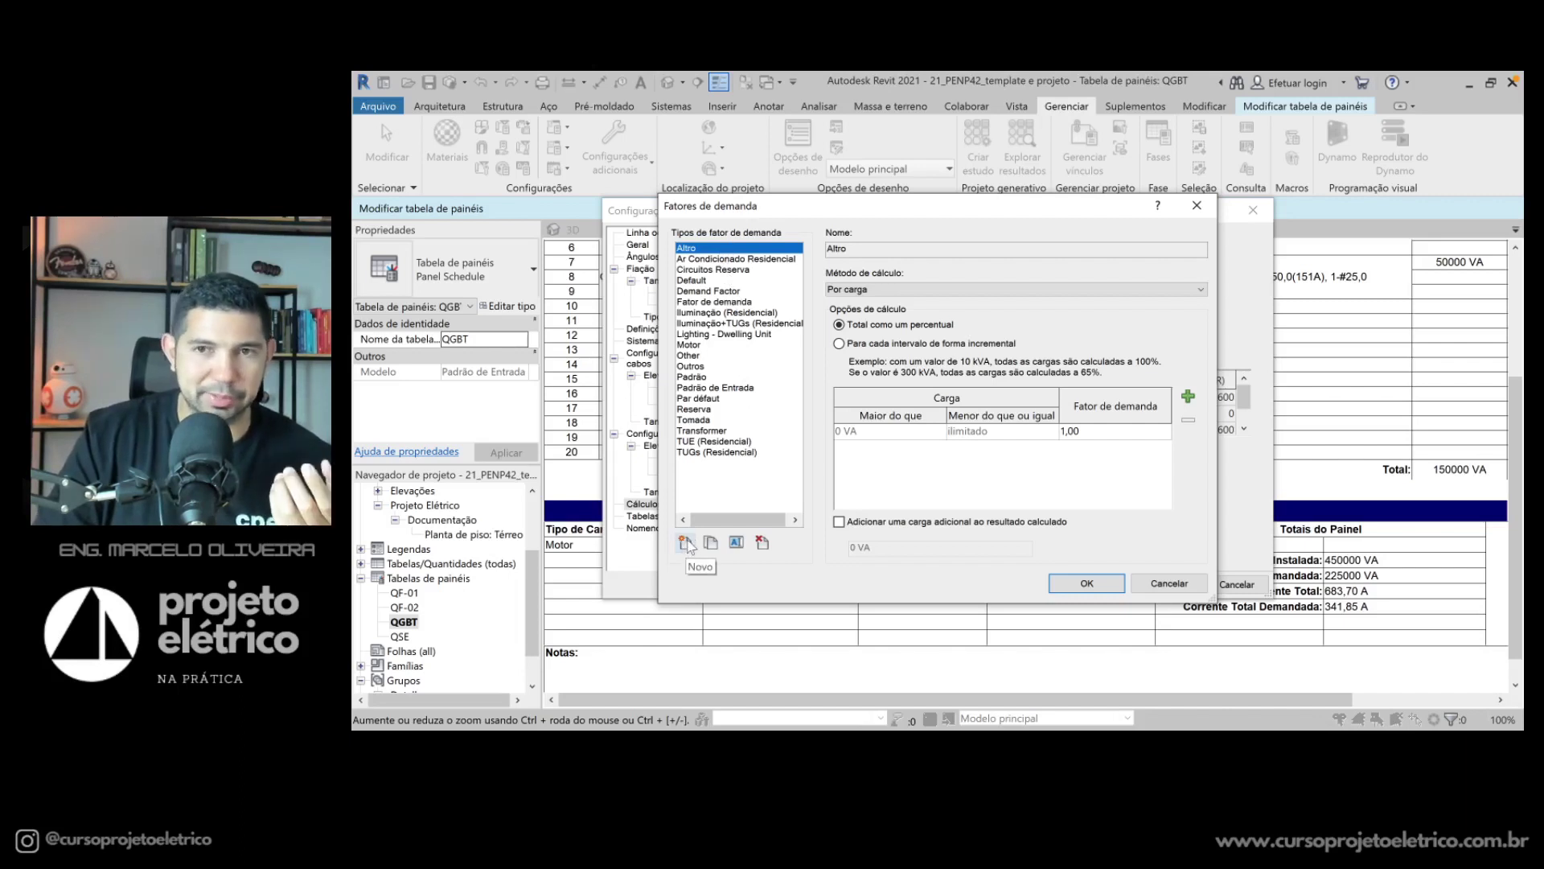
Step: Review the calculation methods available for the Altro demand factor, then close the demand factor and electrical settings dialogs
{"action": "left_click", "coordinate": [883, 291]}
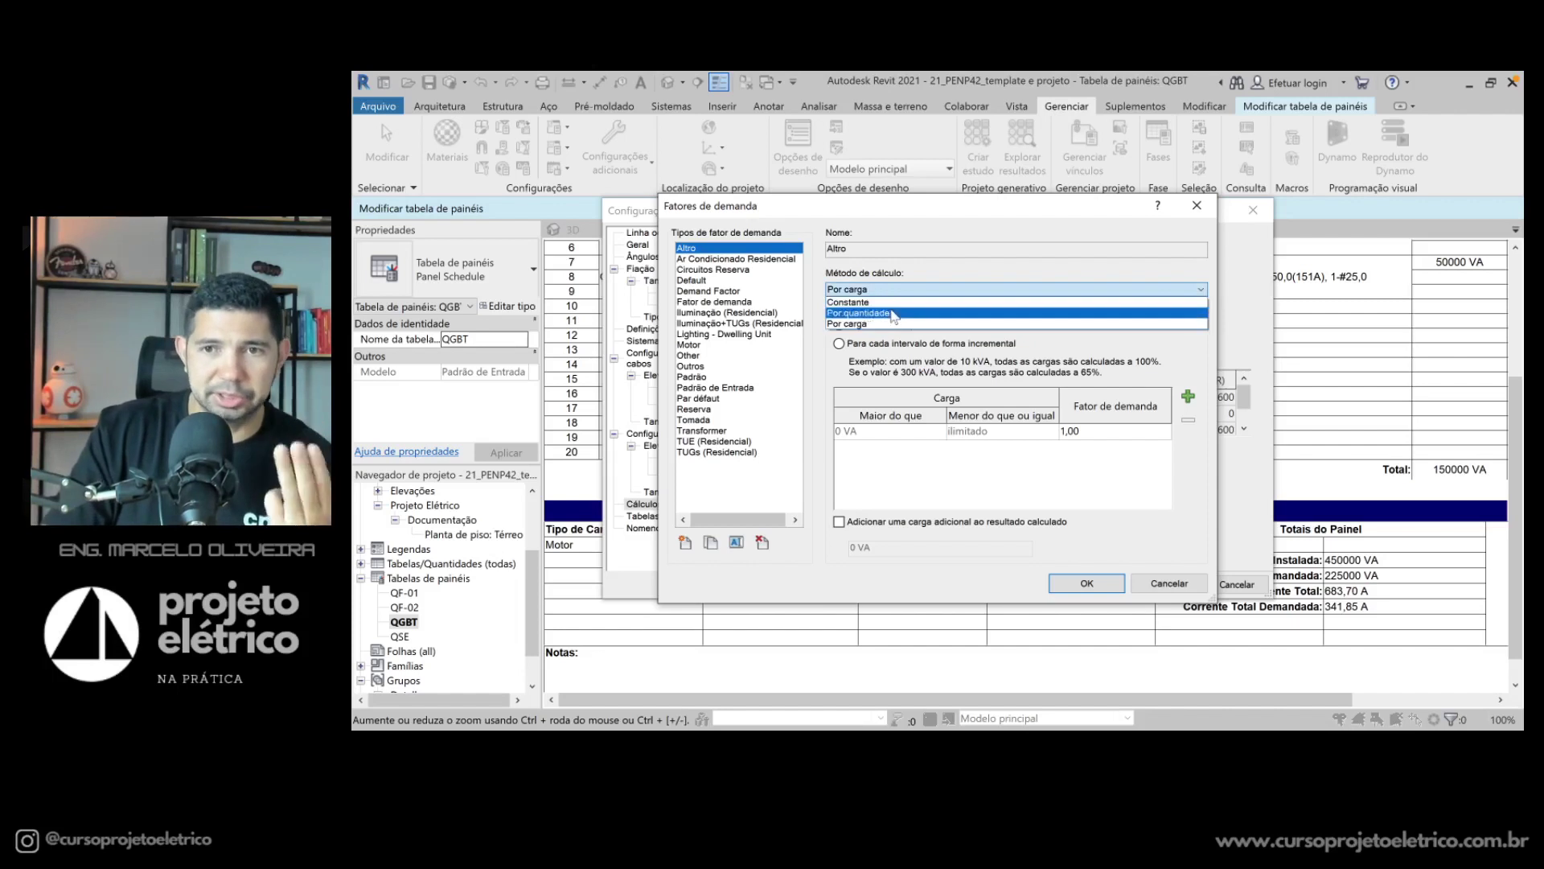
{"action": "left_click", "coordinate": [930, 290]}
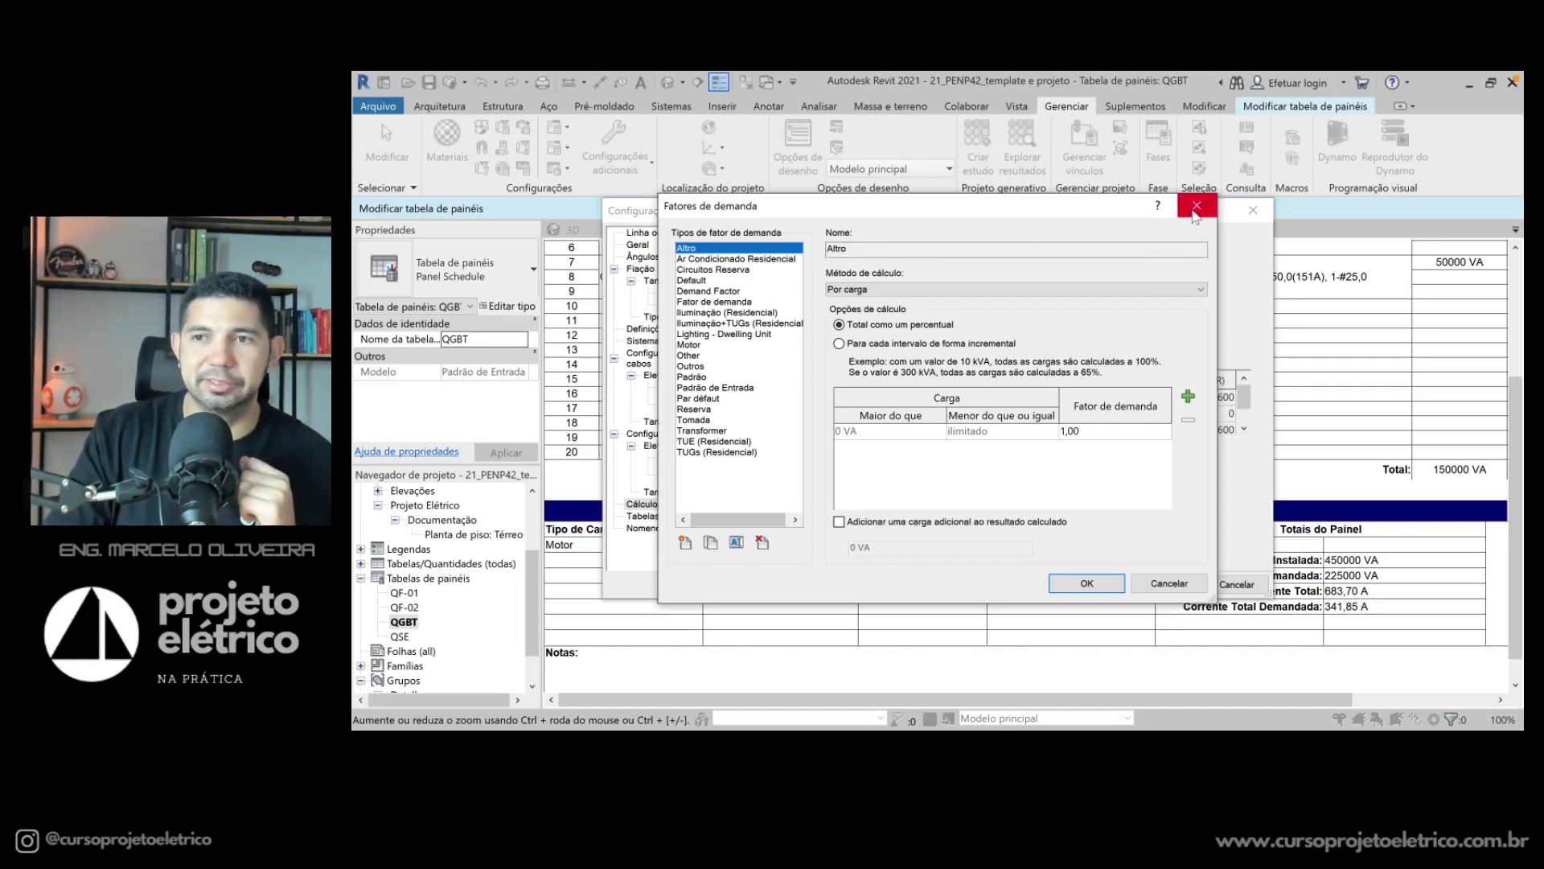
{"action": "left_click", "coordinate": [1197, 206]}
{"action": "left_click", "coordinate": [1253, 211]}
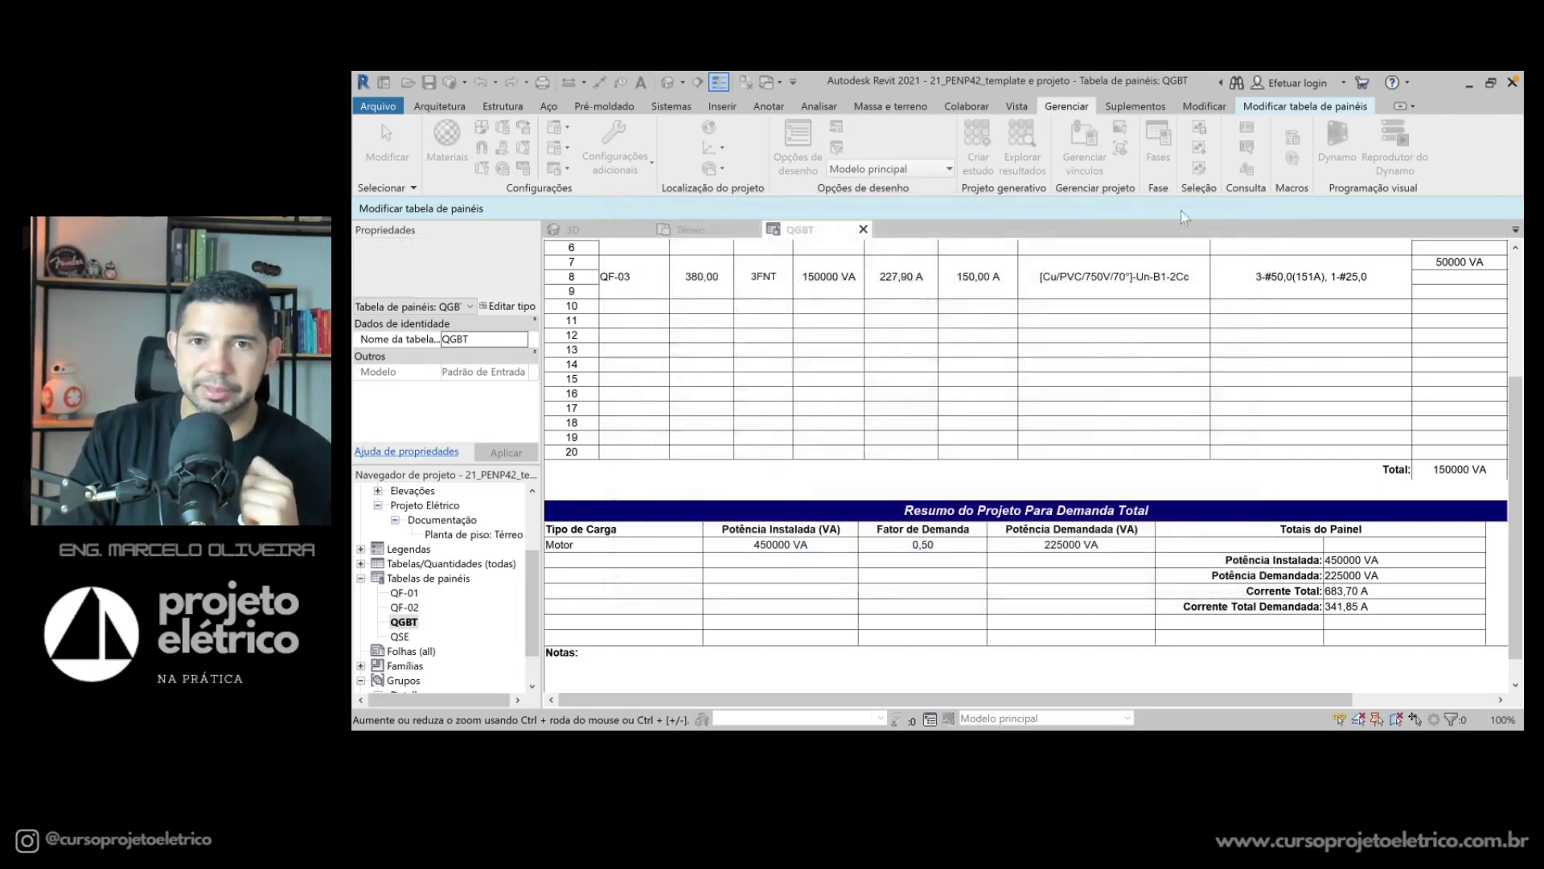
Step: Review the Motor load's demand factor, its demanded power and the panel power and current totals in the QGBT summary
{"action": "left_click", "coordinate": [925, 560]}
{"action": "left_click", "coordinate": [933, 548]}
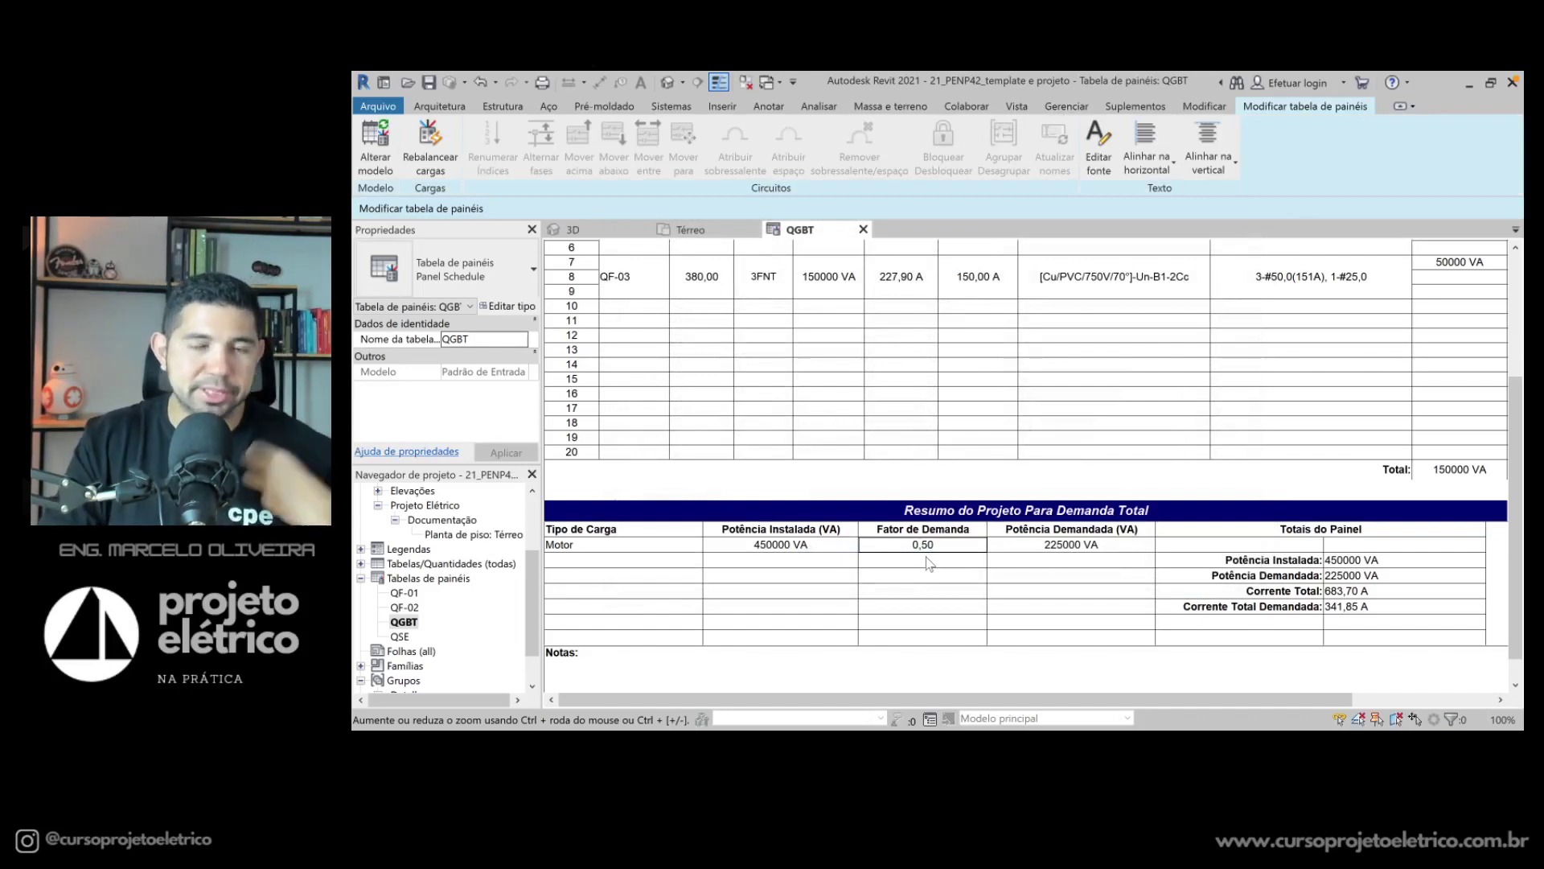
{"action": "left_click_drag", "start_coordinate": [1055, 543], "coordinate": [1056, 563]}
{"action": "left_click", "coordinate": [1057, 575]}
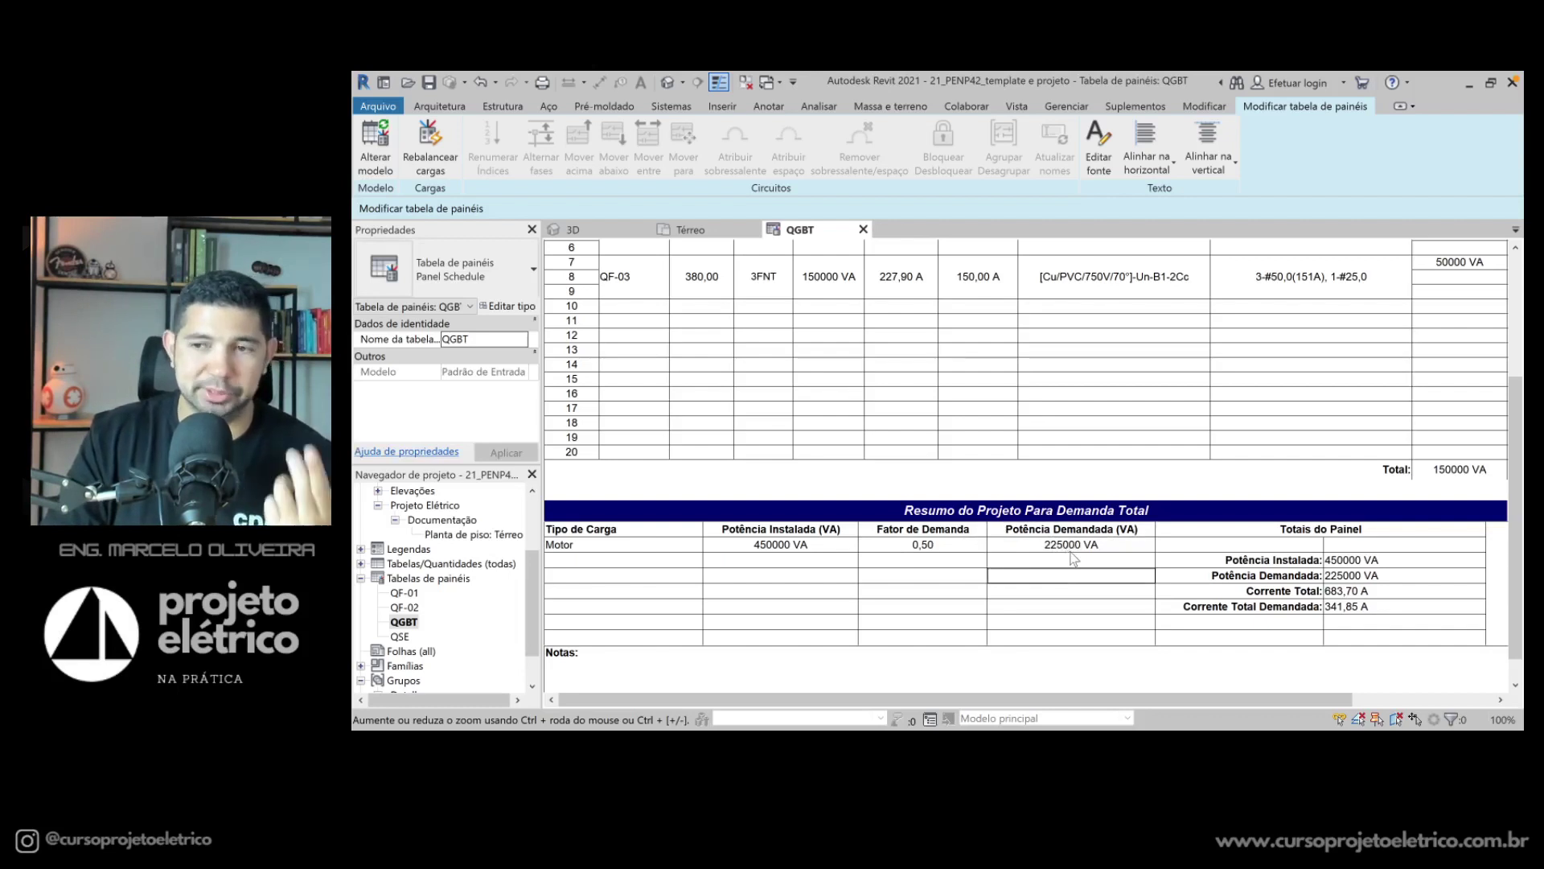
{"action": "left_click", "coordinate": [1395, 576]}
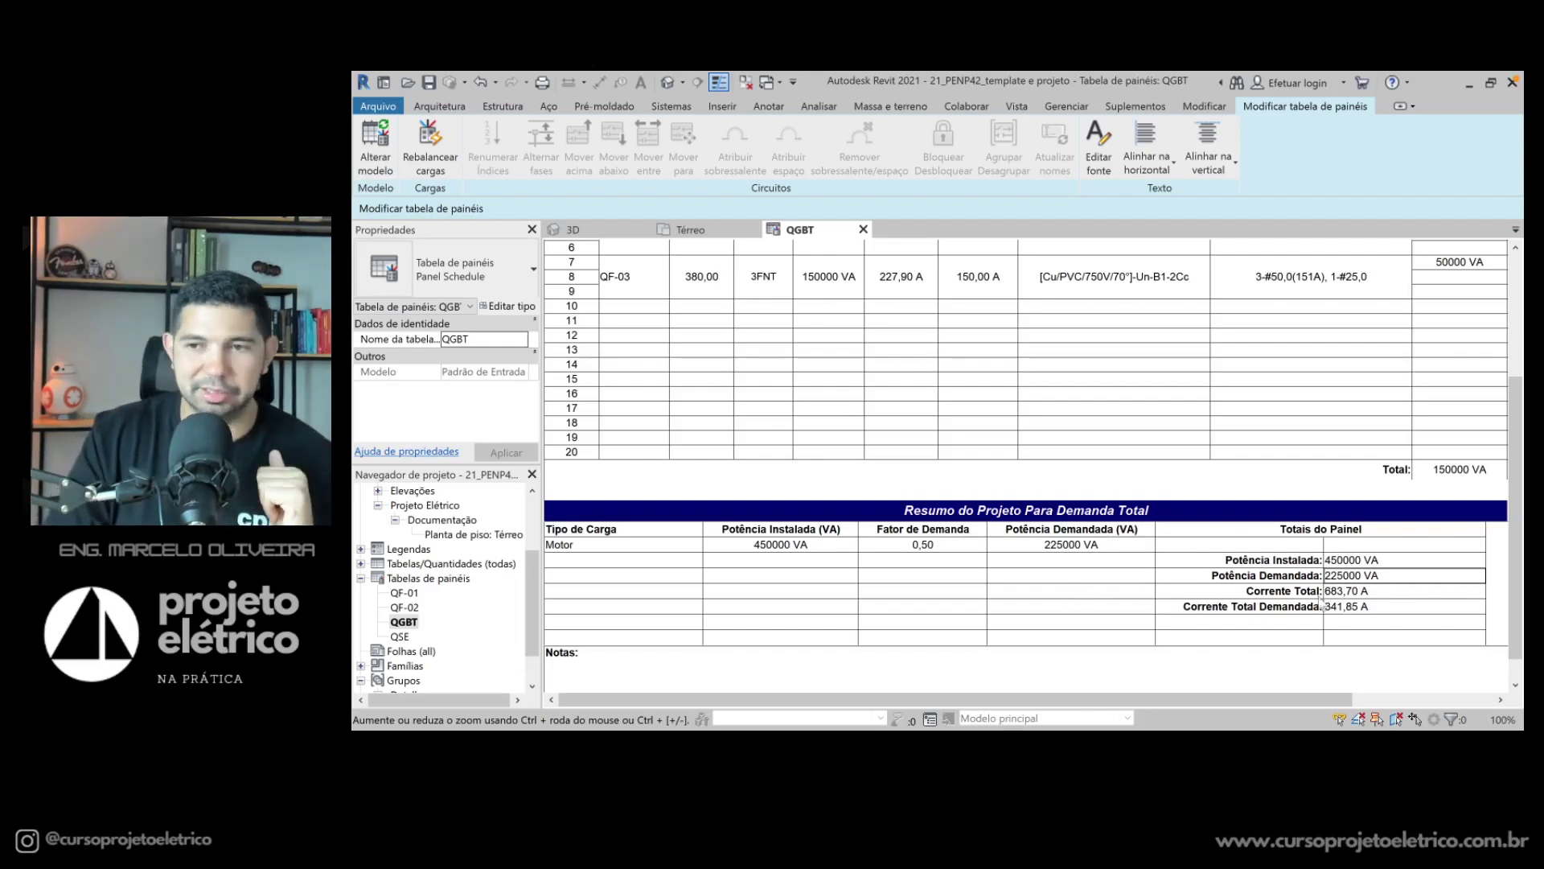
{"action": "left_click", "coordinate": [1373, 595]}
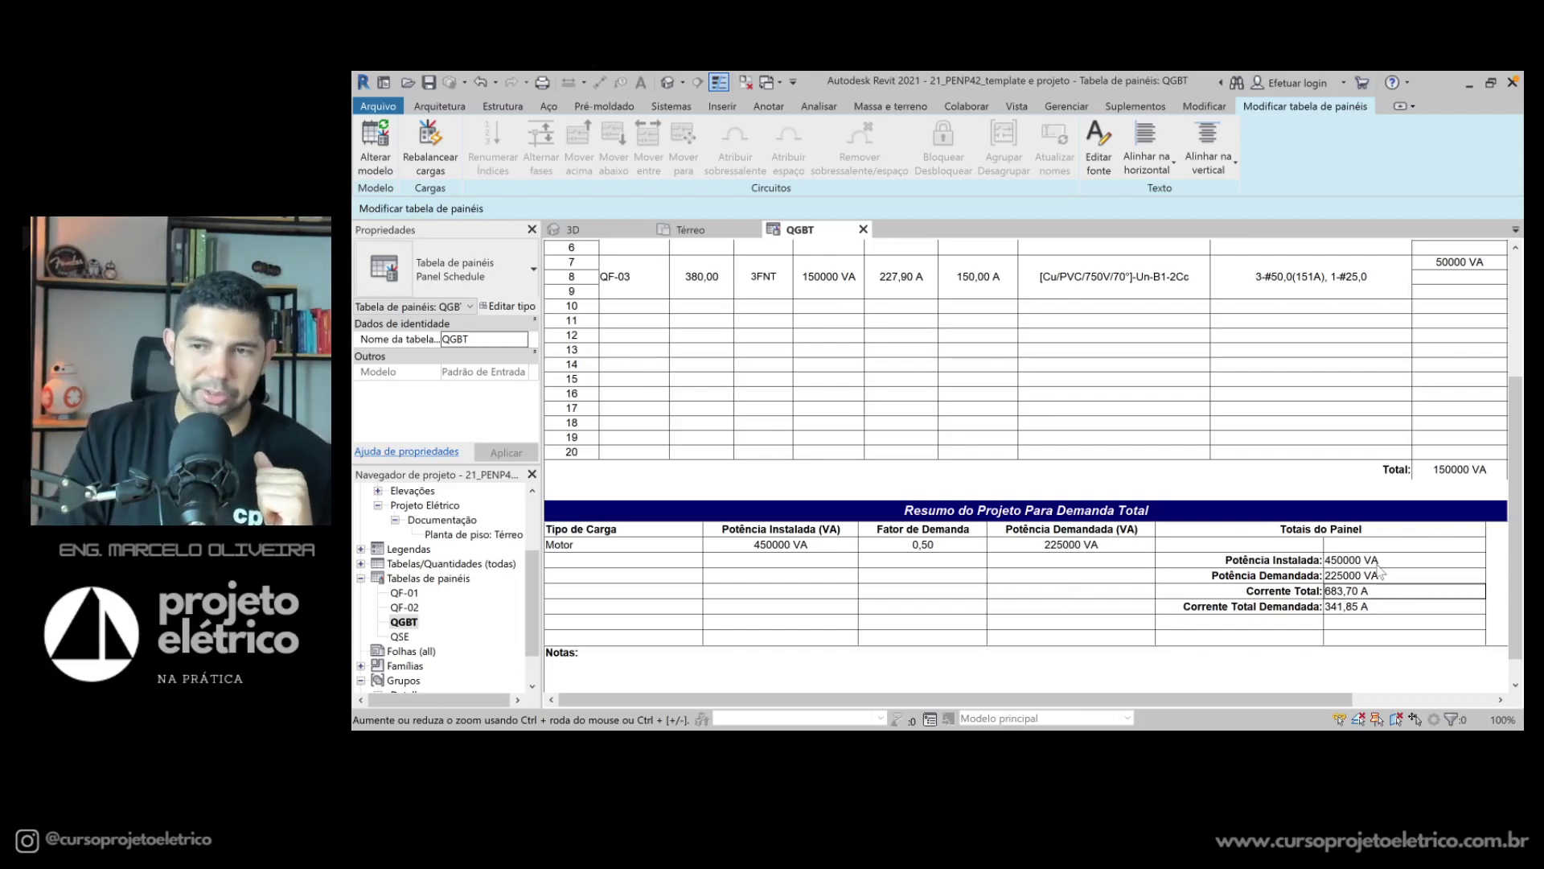
{"action": "left_click", "coordinate": [1387, 609]}
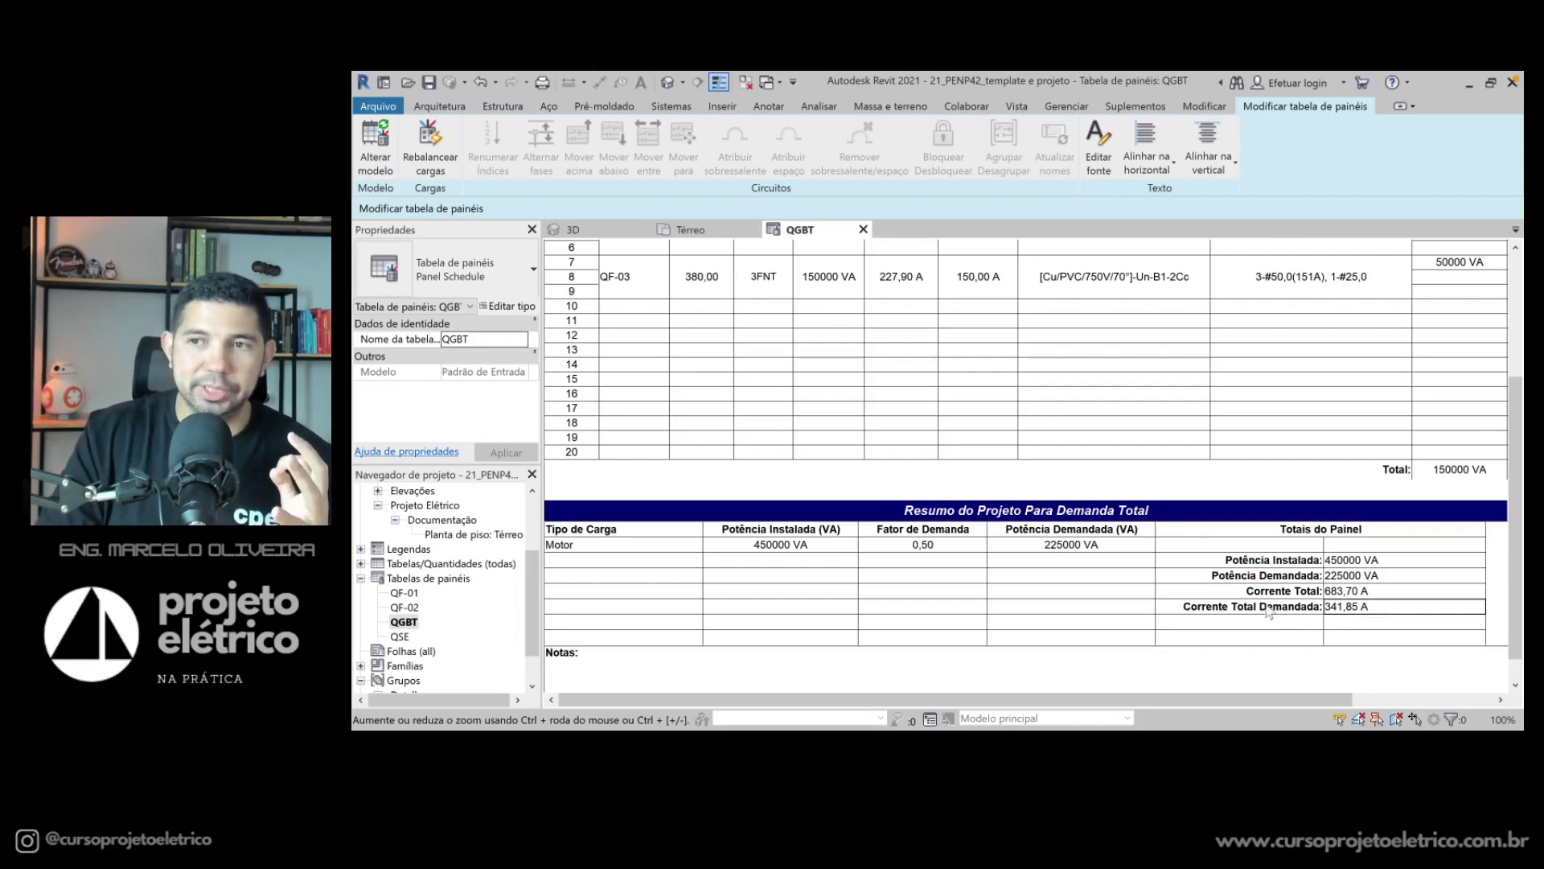
Step: Compare the QF-01, QF-02 and QF-03 circuits in the QGBT schedule with the Motor demand factor in the summary
{"action": "scroll", "coordinate": [1512, 472], "scroll_direction": "up", "scroll_amount": 5}
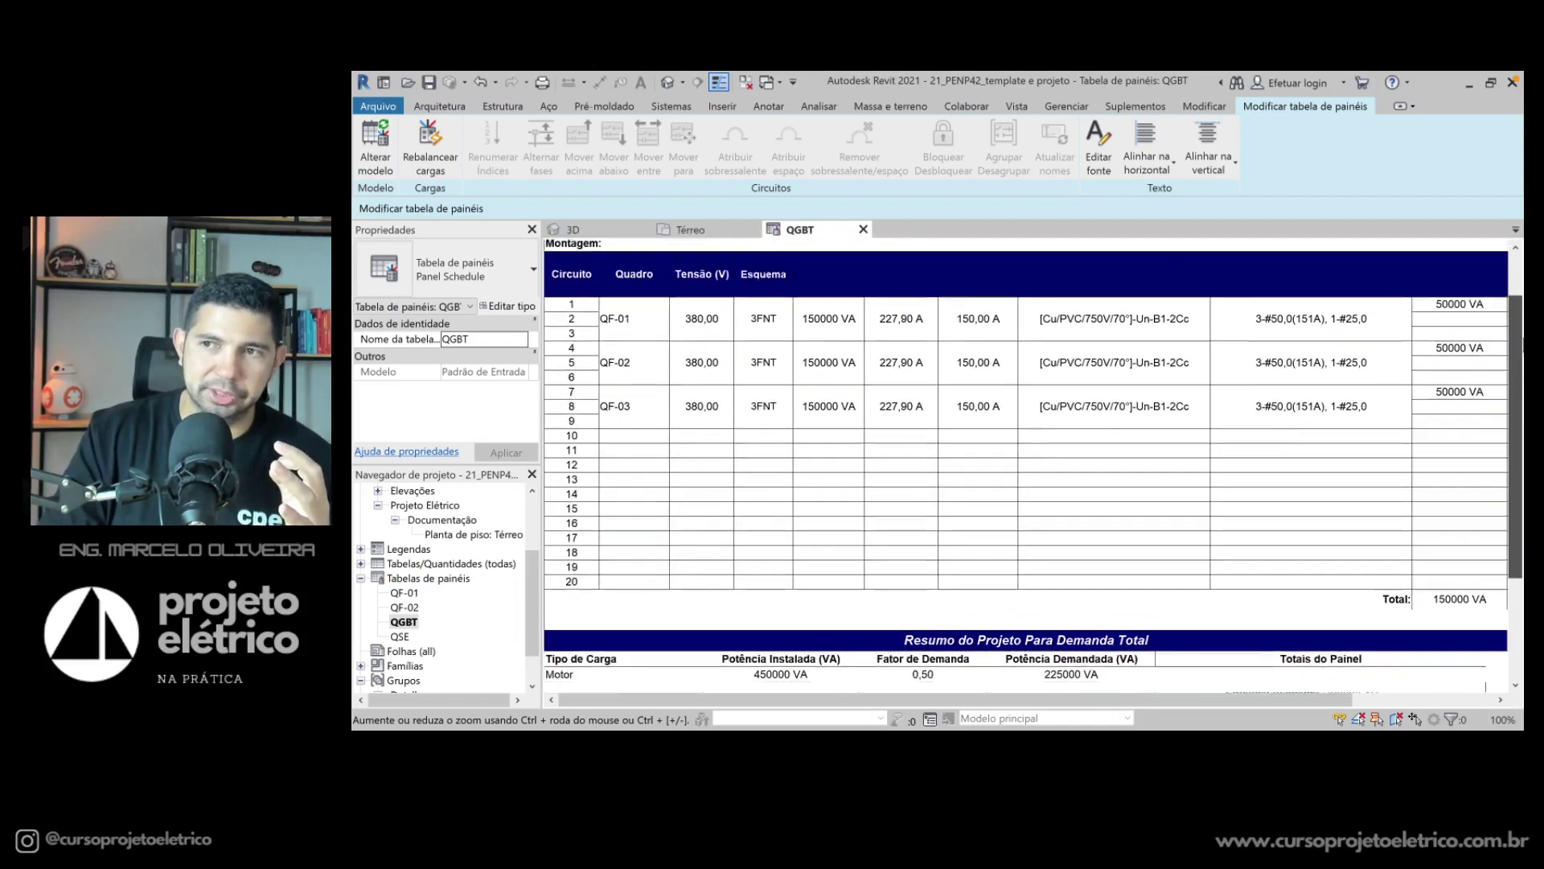
{"action": "scroll", "coordinate": [991, 574], "scroll_direction": "down", "scroll_amount": 5}
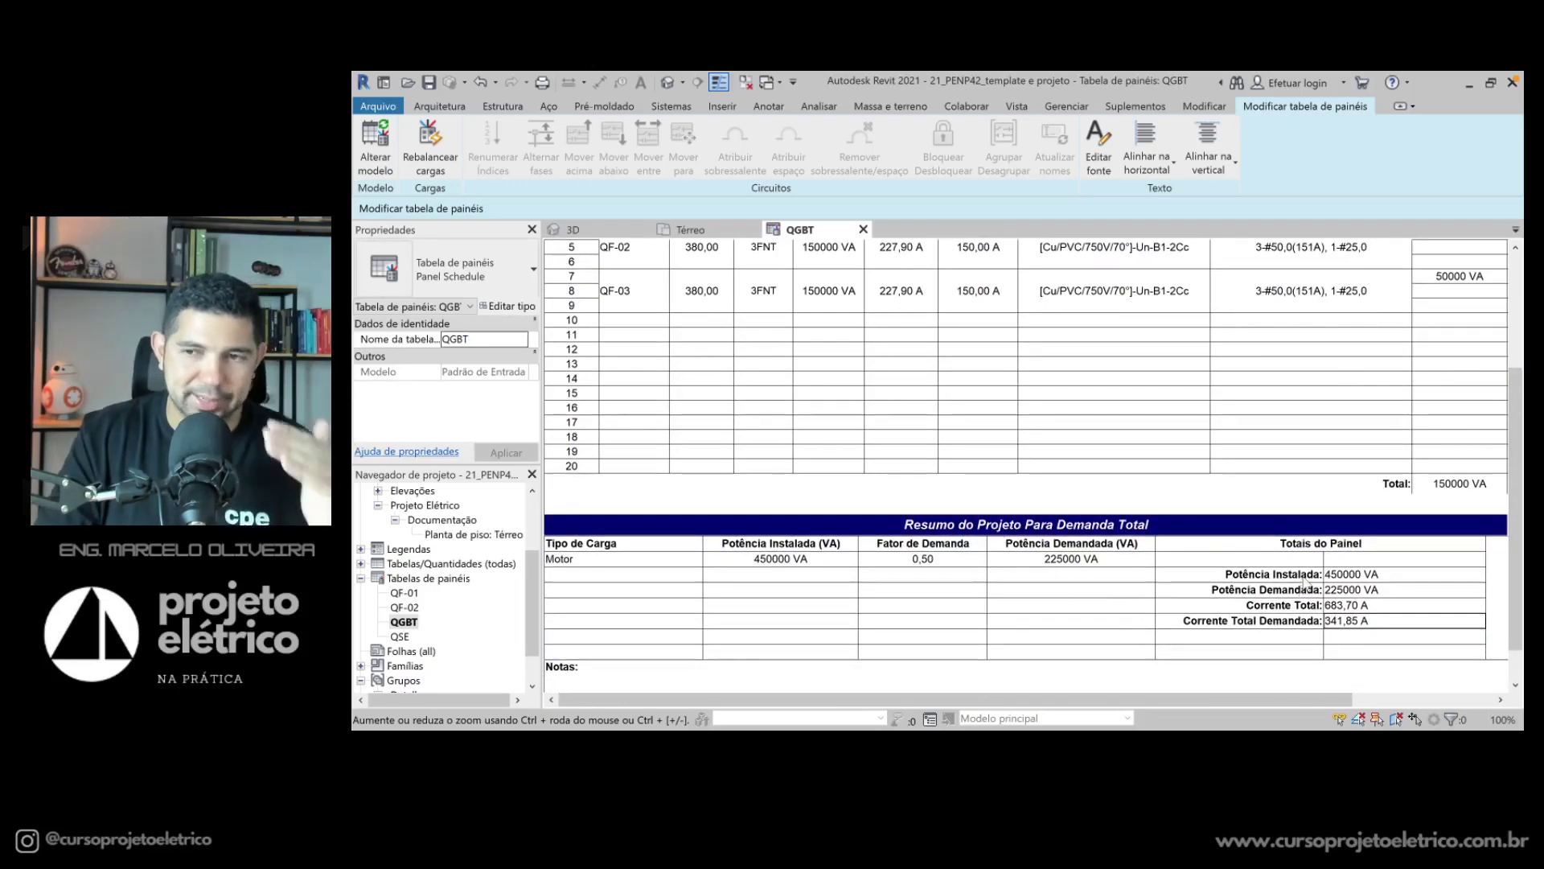
{"action": "left_click_drag", "start_coordinate": [937, 547], "coordinate": [931, 572]}
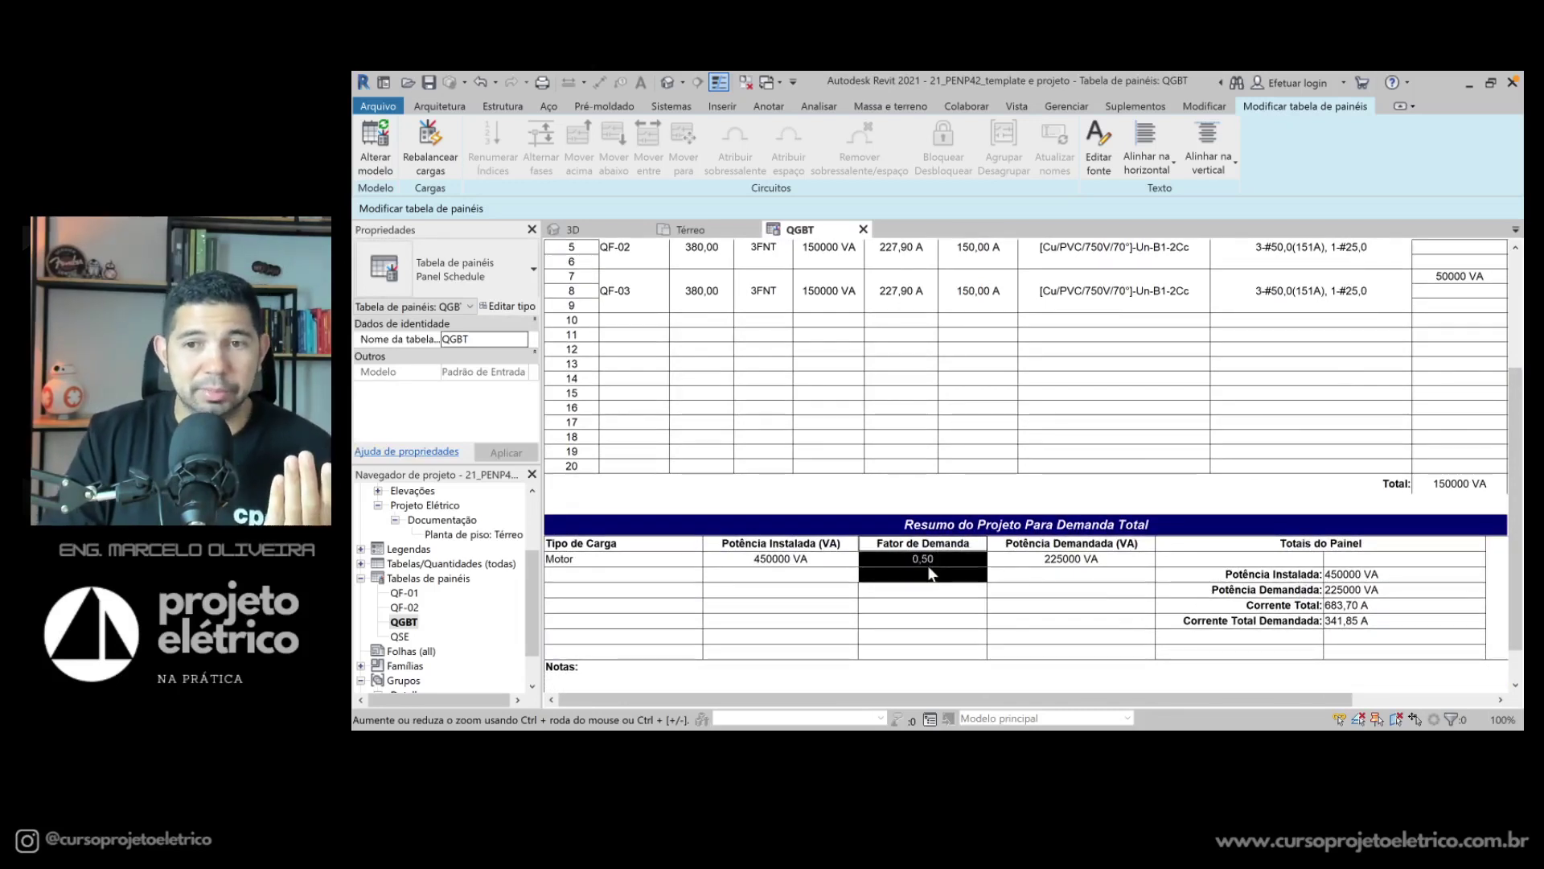
{"action": "left_click", "coordinate": [941, 605]}
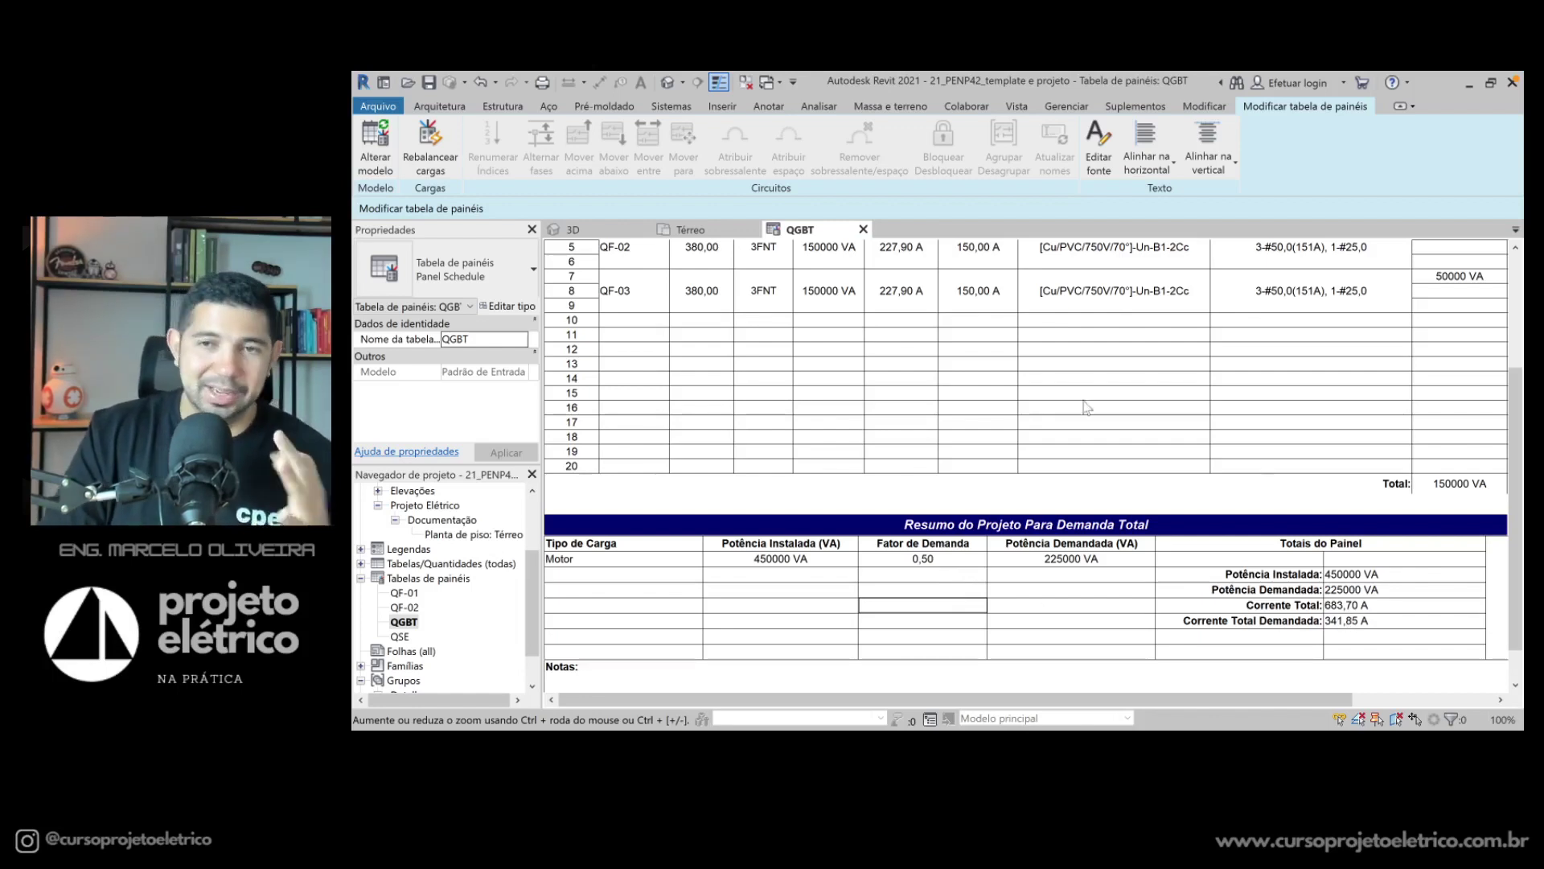
Step: Try to assign QGBT as the supply panel of the QSE substation's circuit in the 3D view, declining the circular connection
{"action": "left_click", "coordinate": [667, 231]}
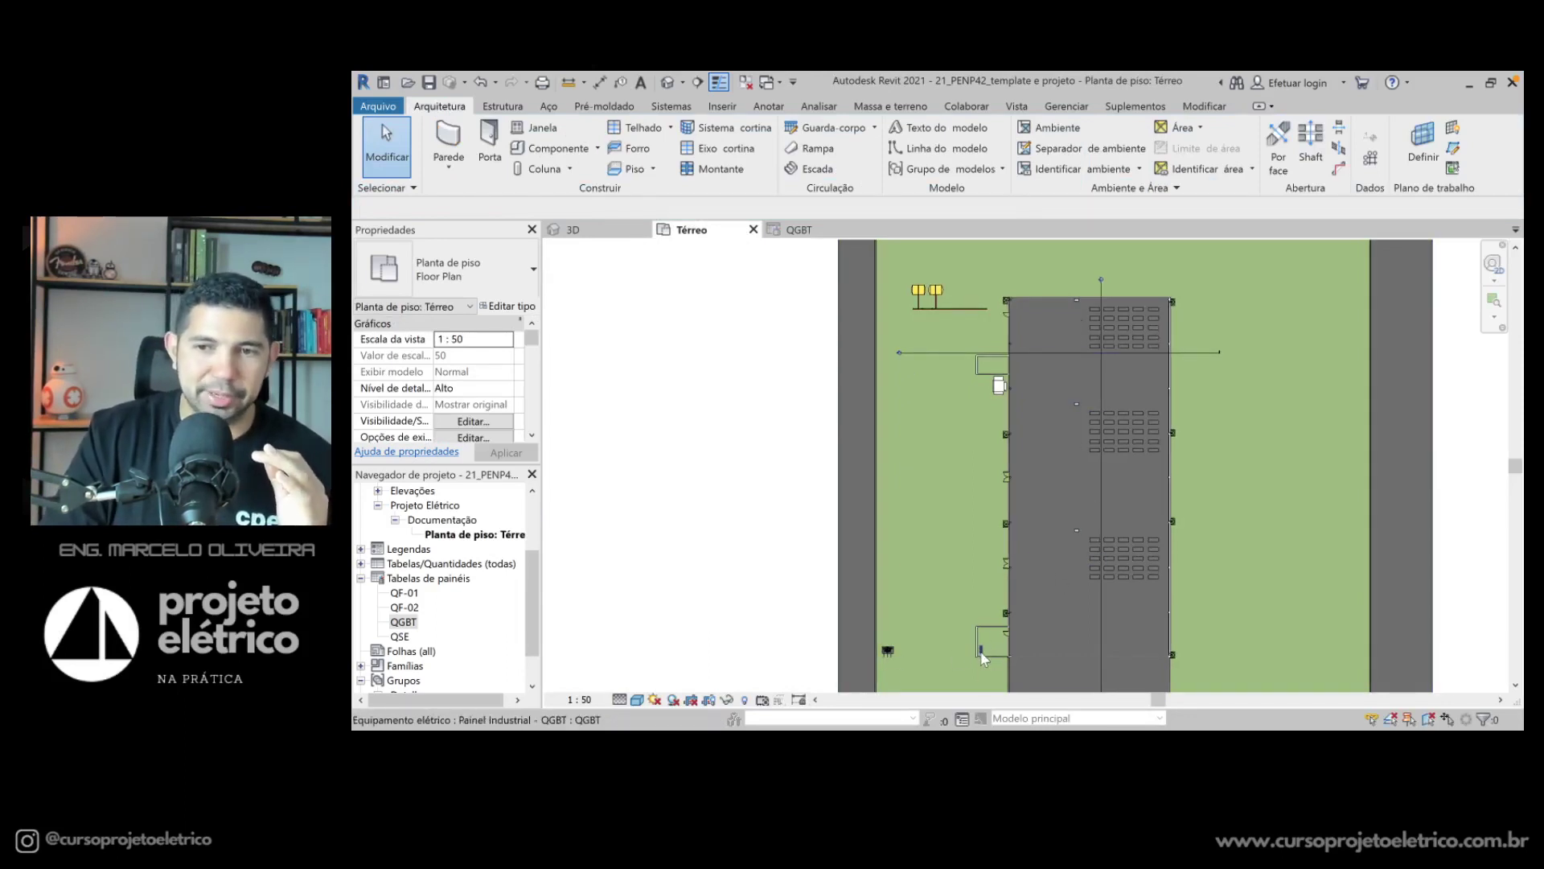
{"action": "left_click", "coordinate": [572, 231]}
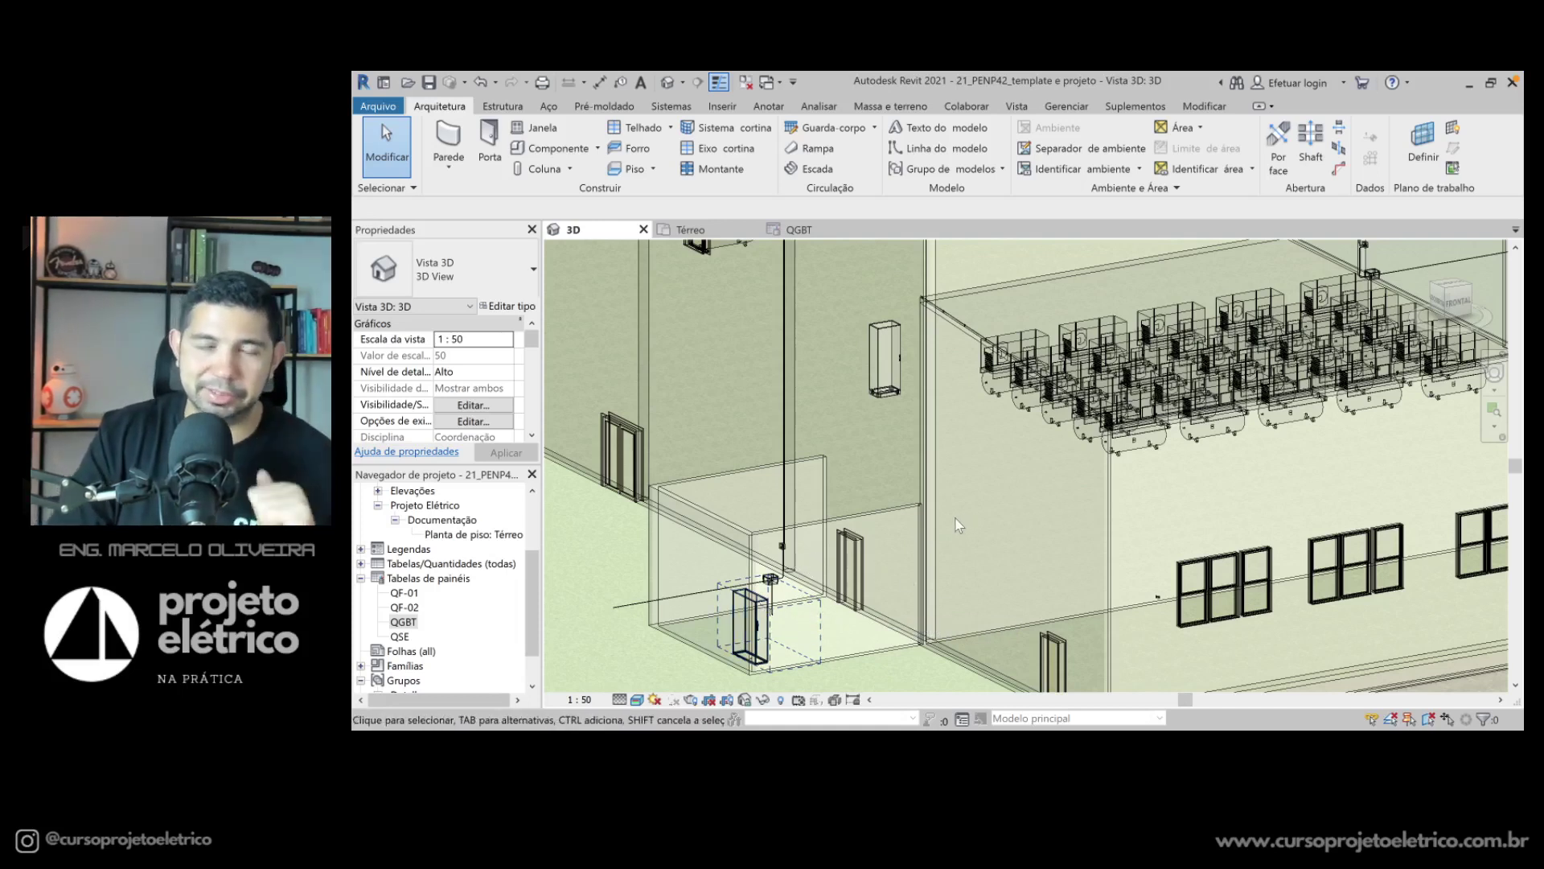
{"action": "middle_click_drag", "start_coordinate": [1010, 500], "coordinate": [1368, 391]}
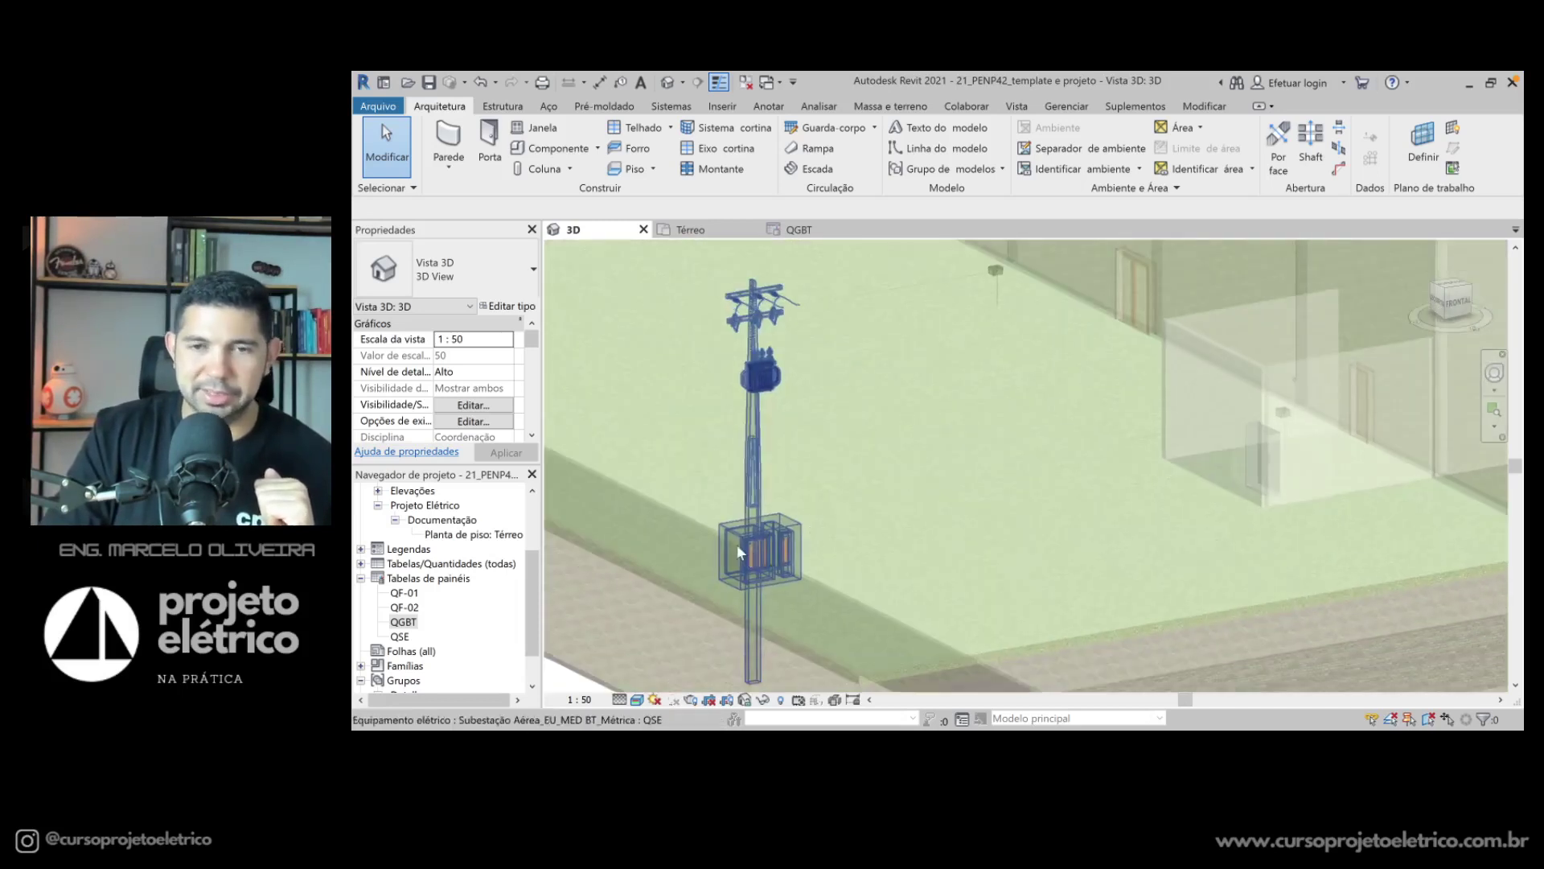
{"action": "left_click", "coordinate": [763, 483]}
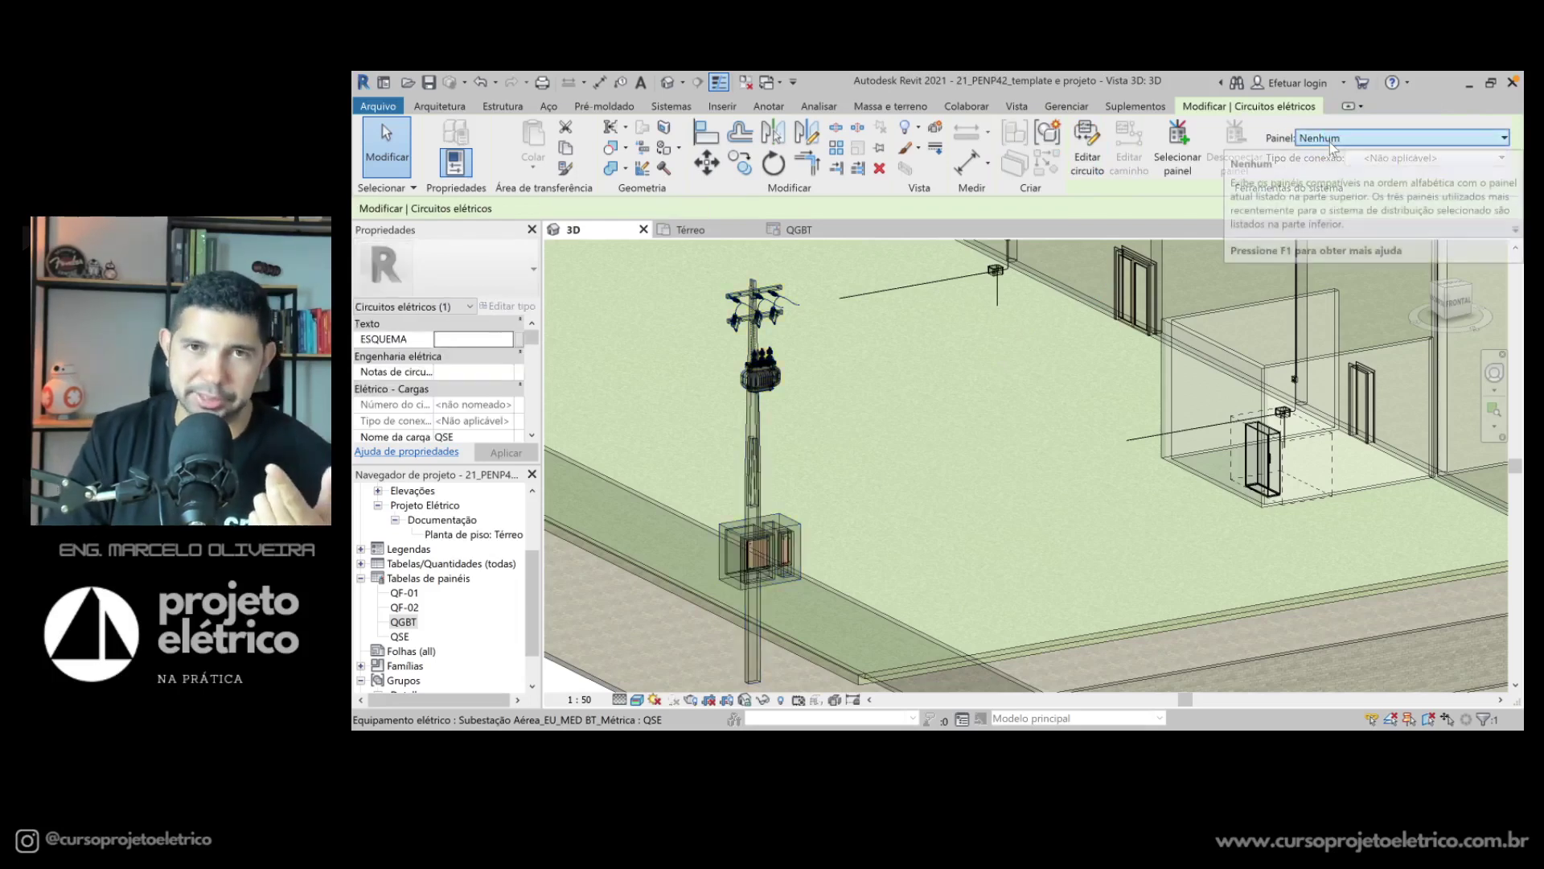
{"action": "left_click", "coordinate": [1332, 144]}
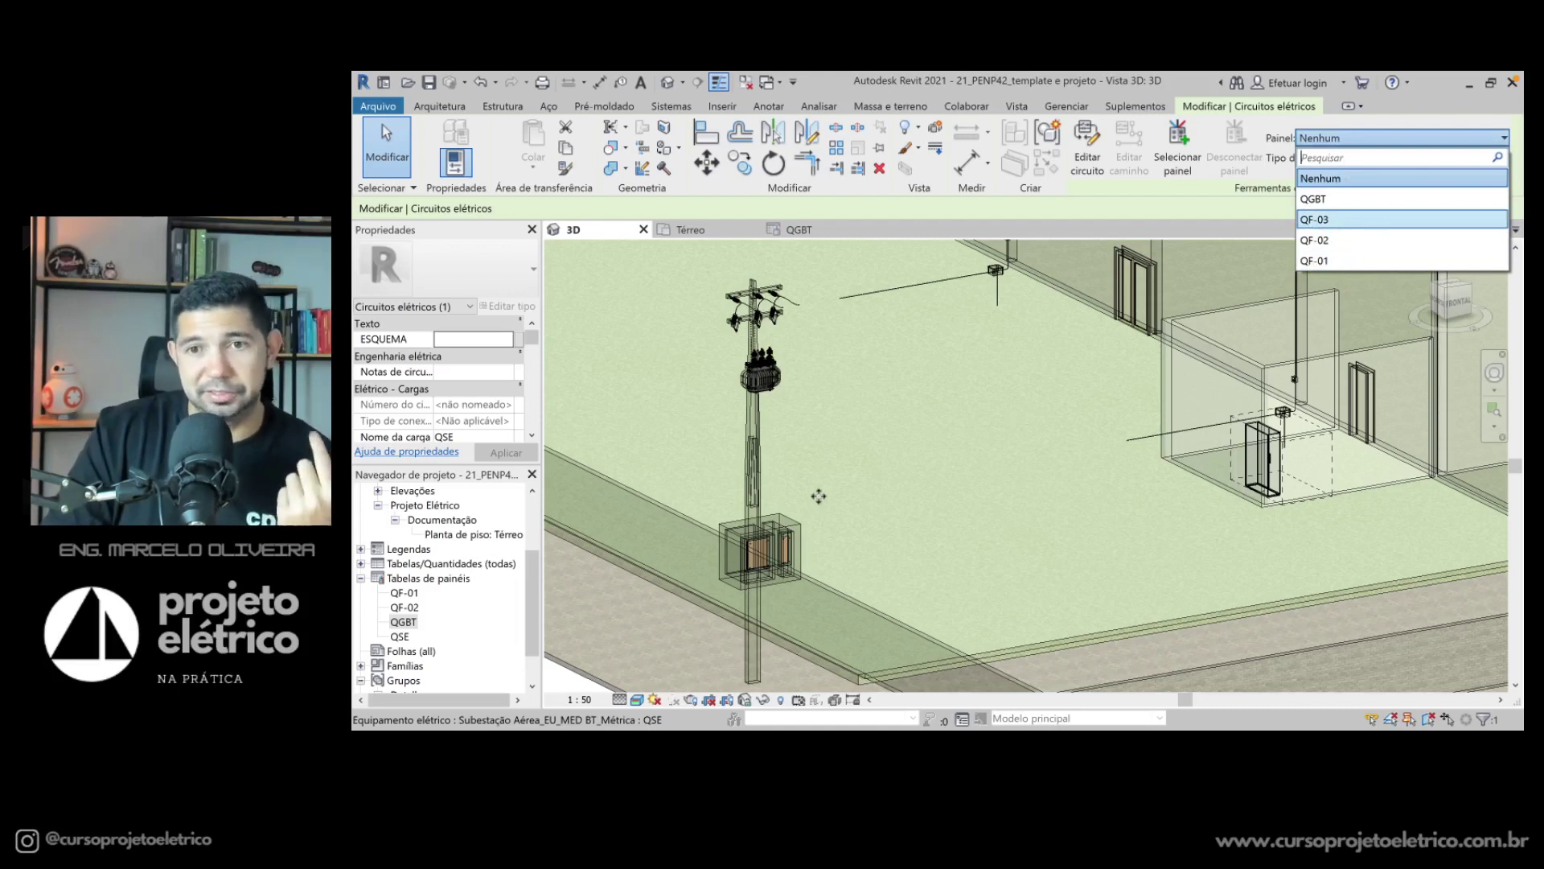
{"action": "left_click", "coordinate": [1331, 201]}
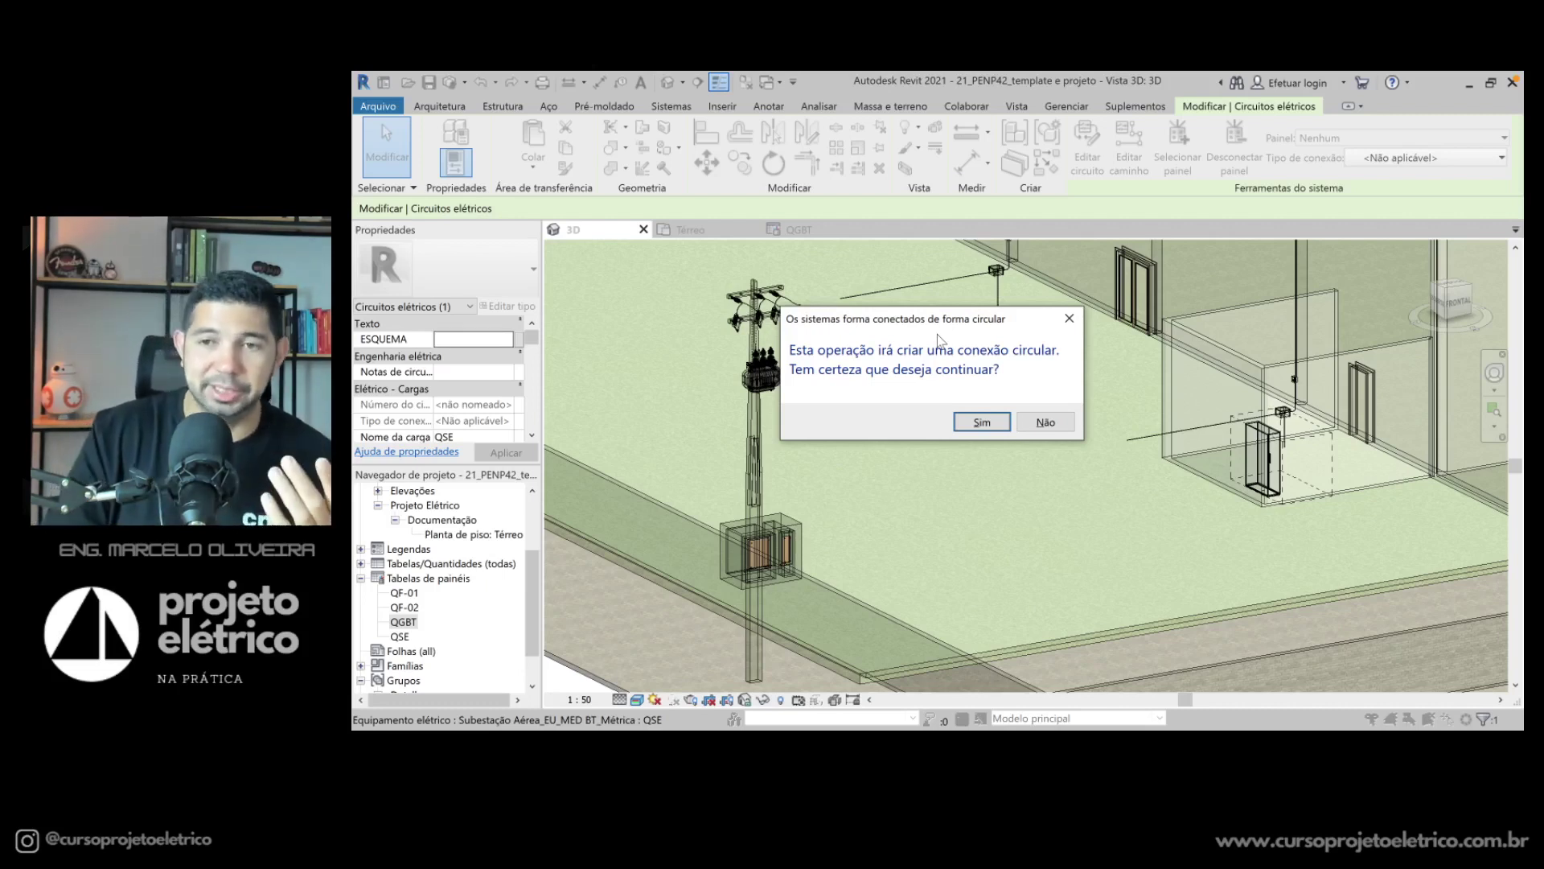
{"action": "left_click", "coordinate": [1047, 421]}
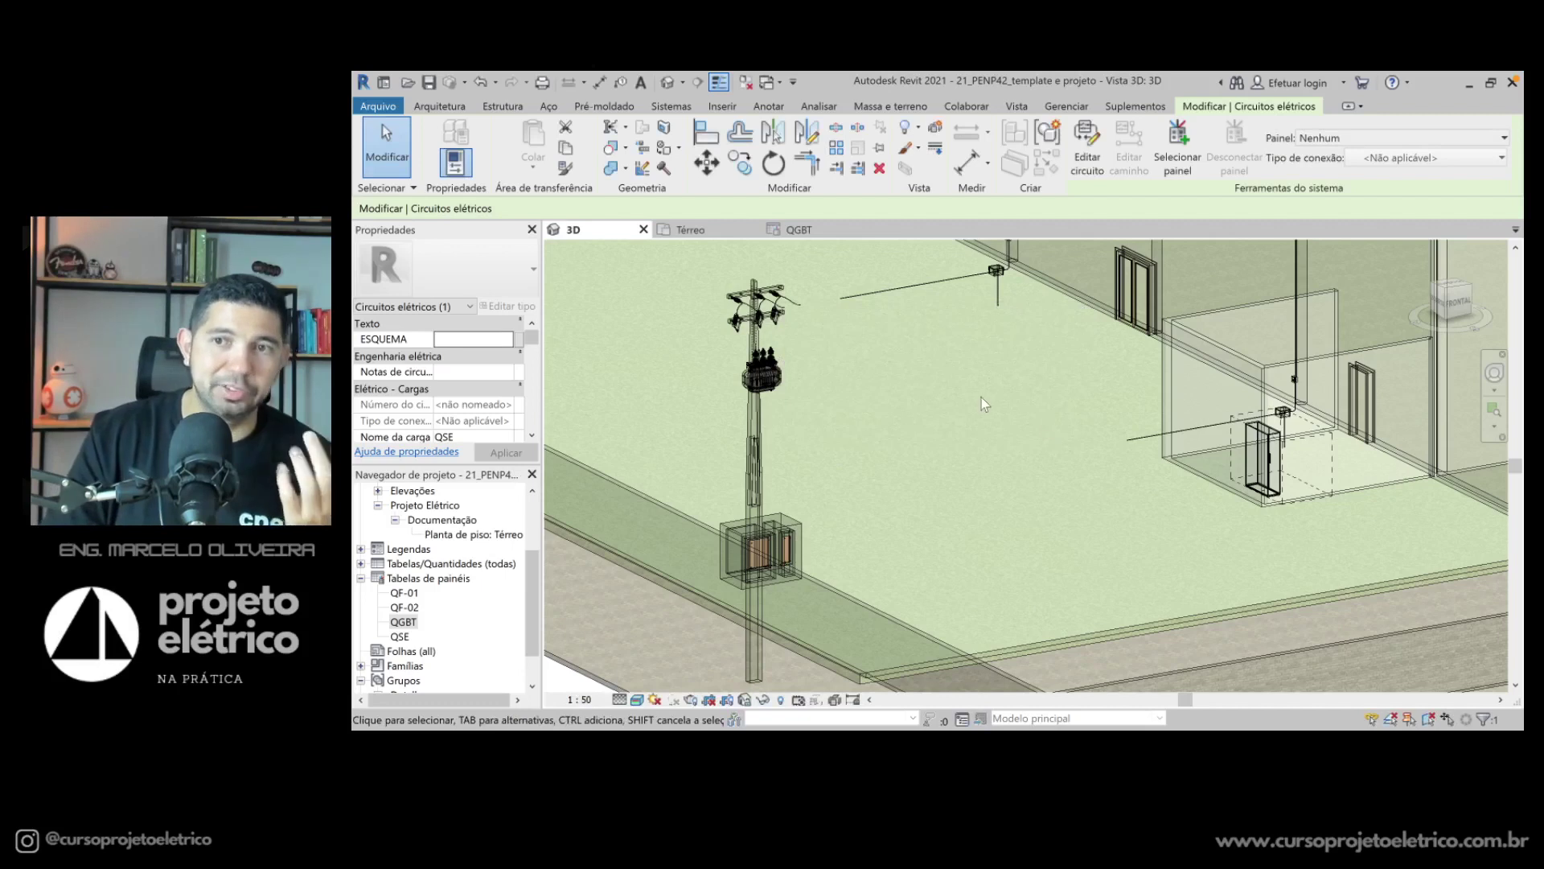
Step: Trace the supply path in the Térreo plan from the uppermost distribution panel through QGBT to the QSE substation
{"action": "left_click", "coordinate": [707, 233]}
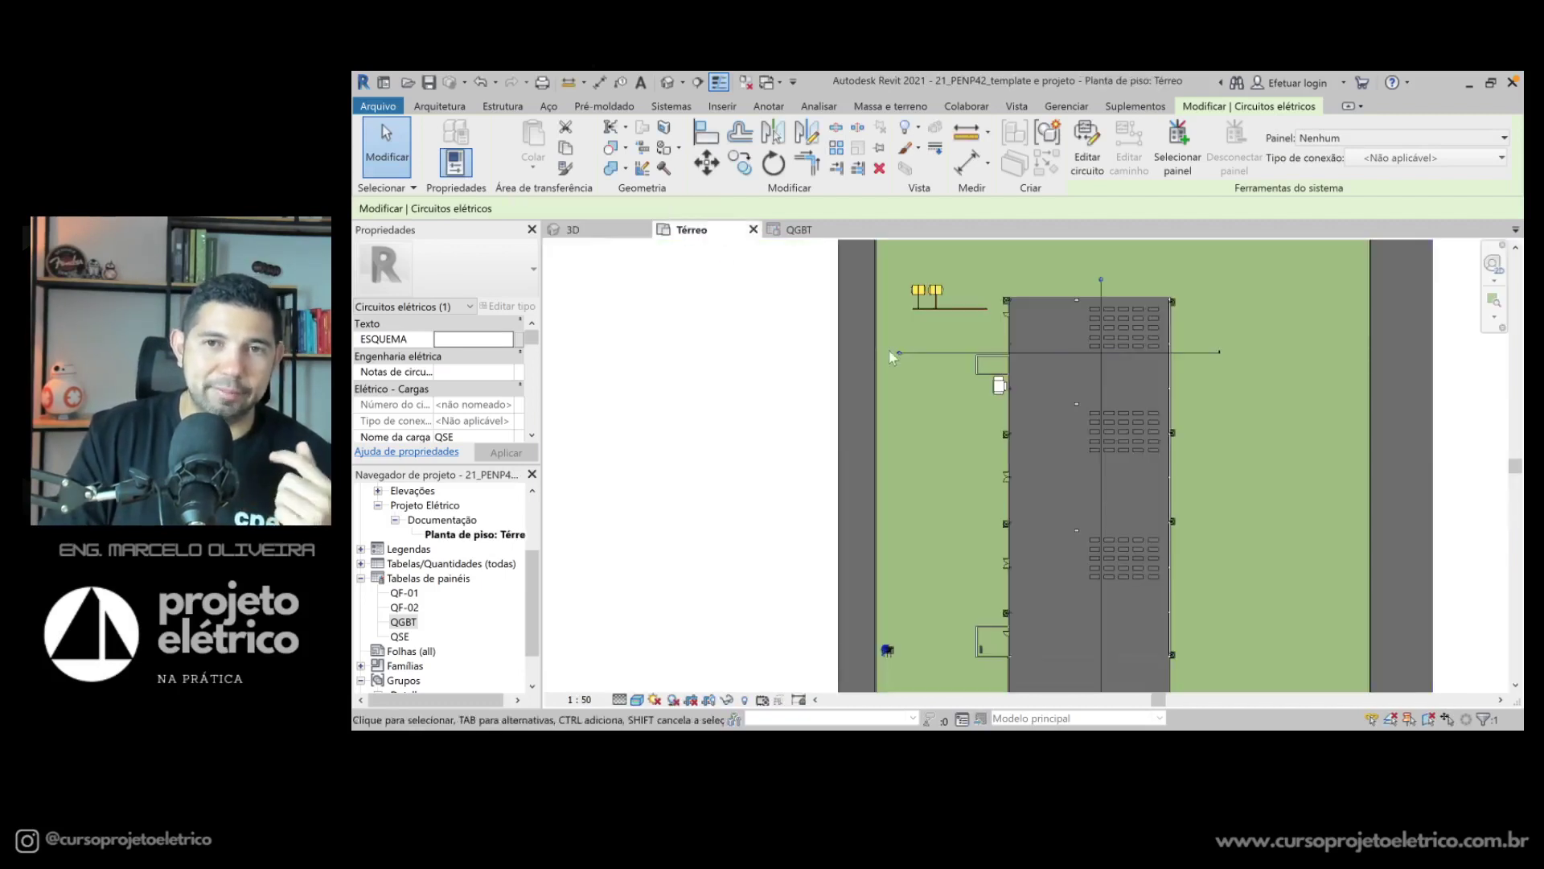
{"action": "left_click", "coordinate": [1077, 297]}
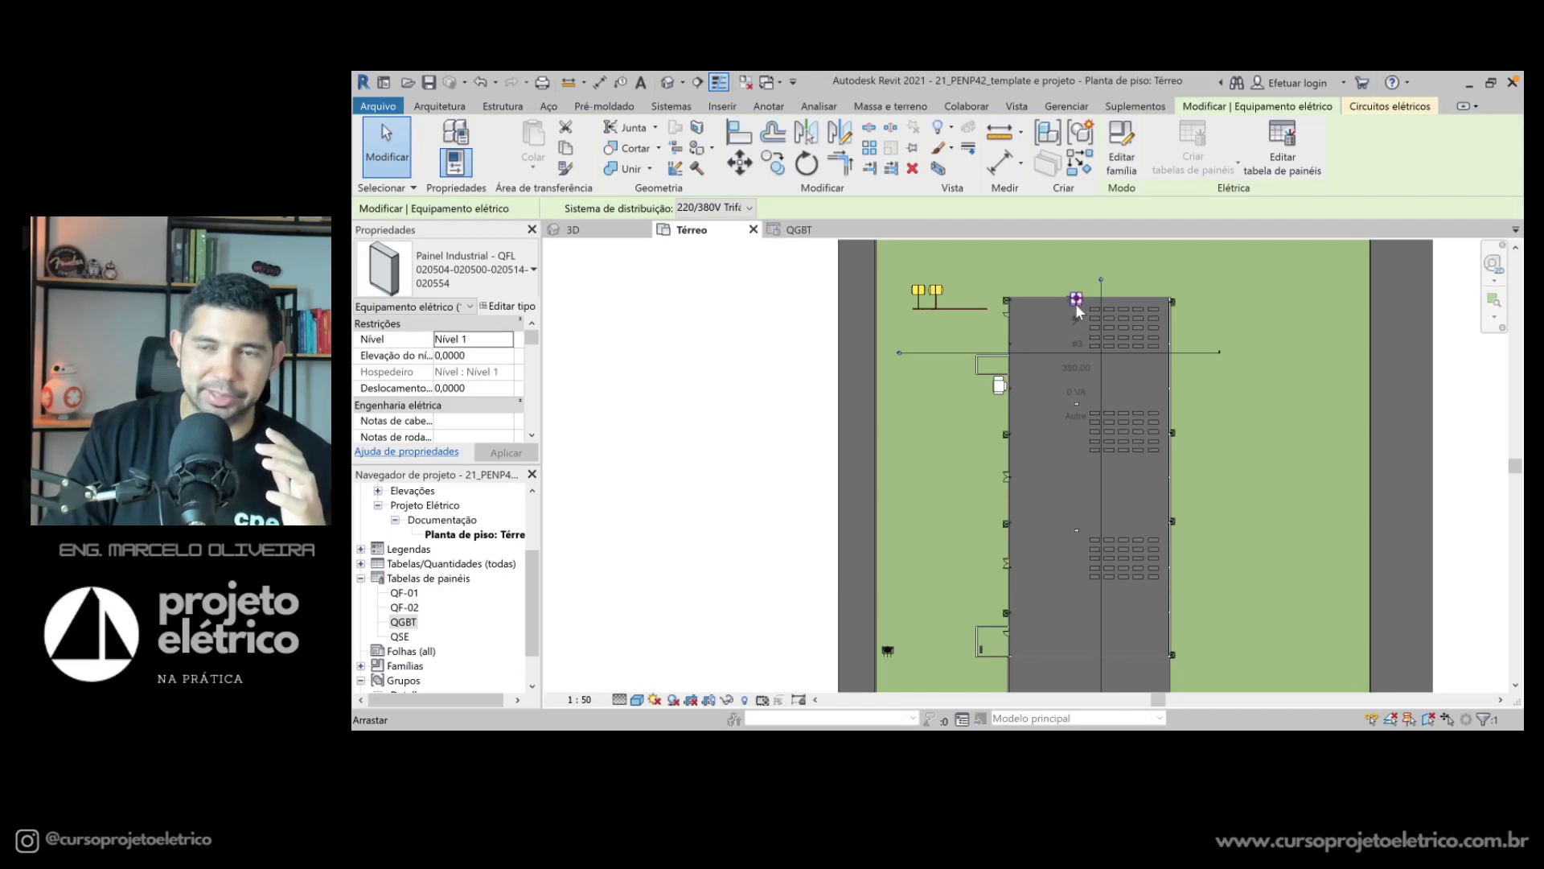
{"action": "key", "text": "Tab"}
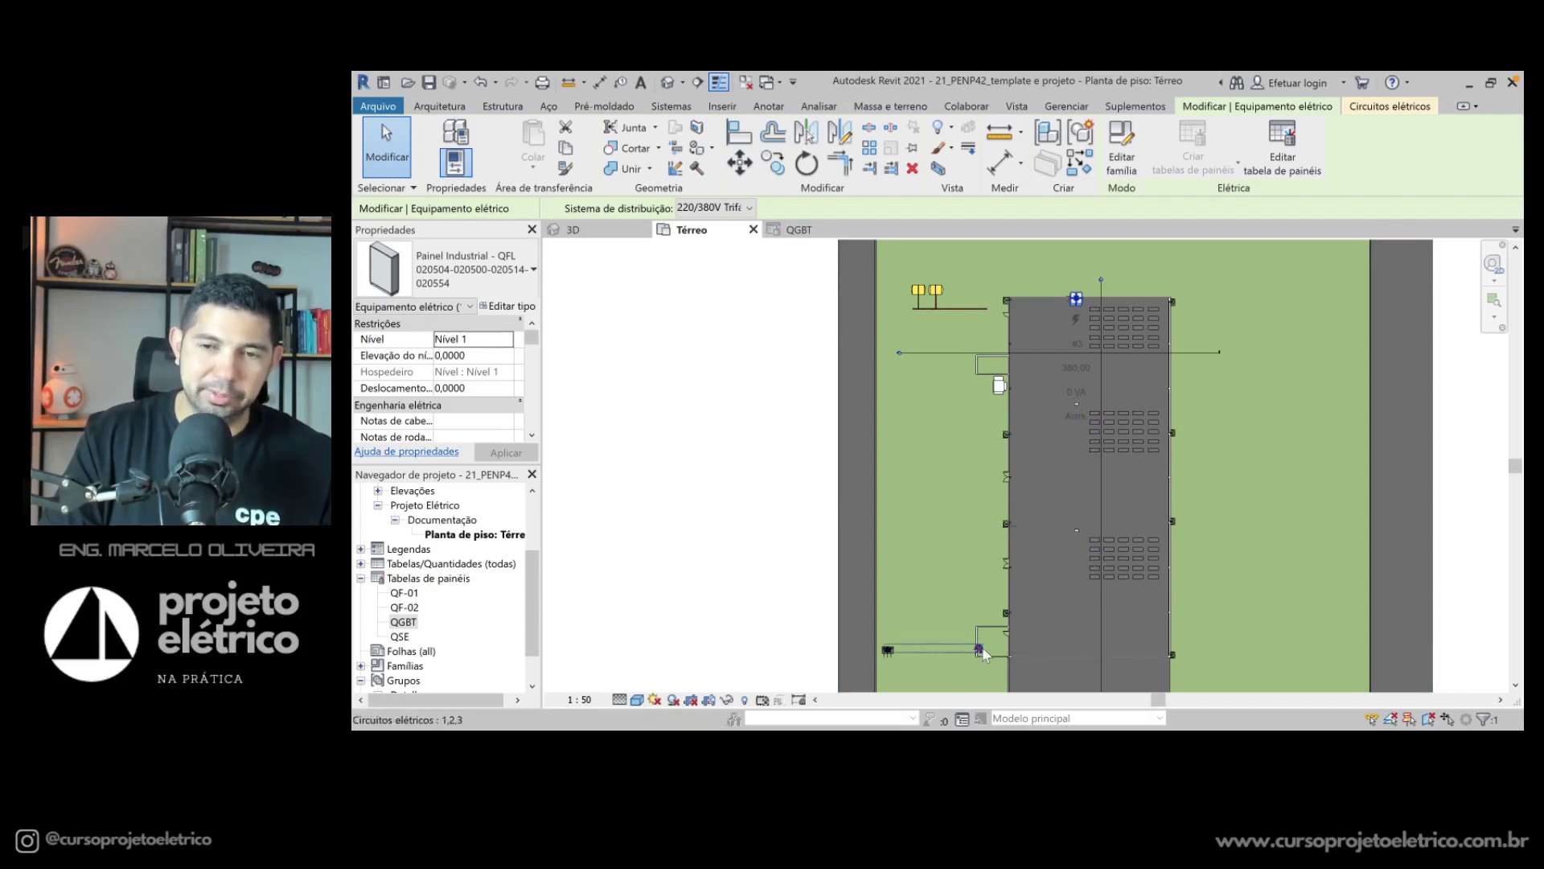
{"action": "left_click", "coordinate": [889, 653]}
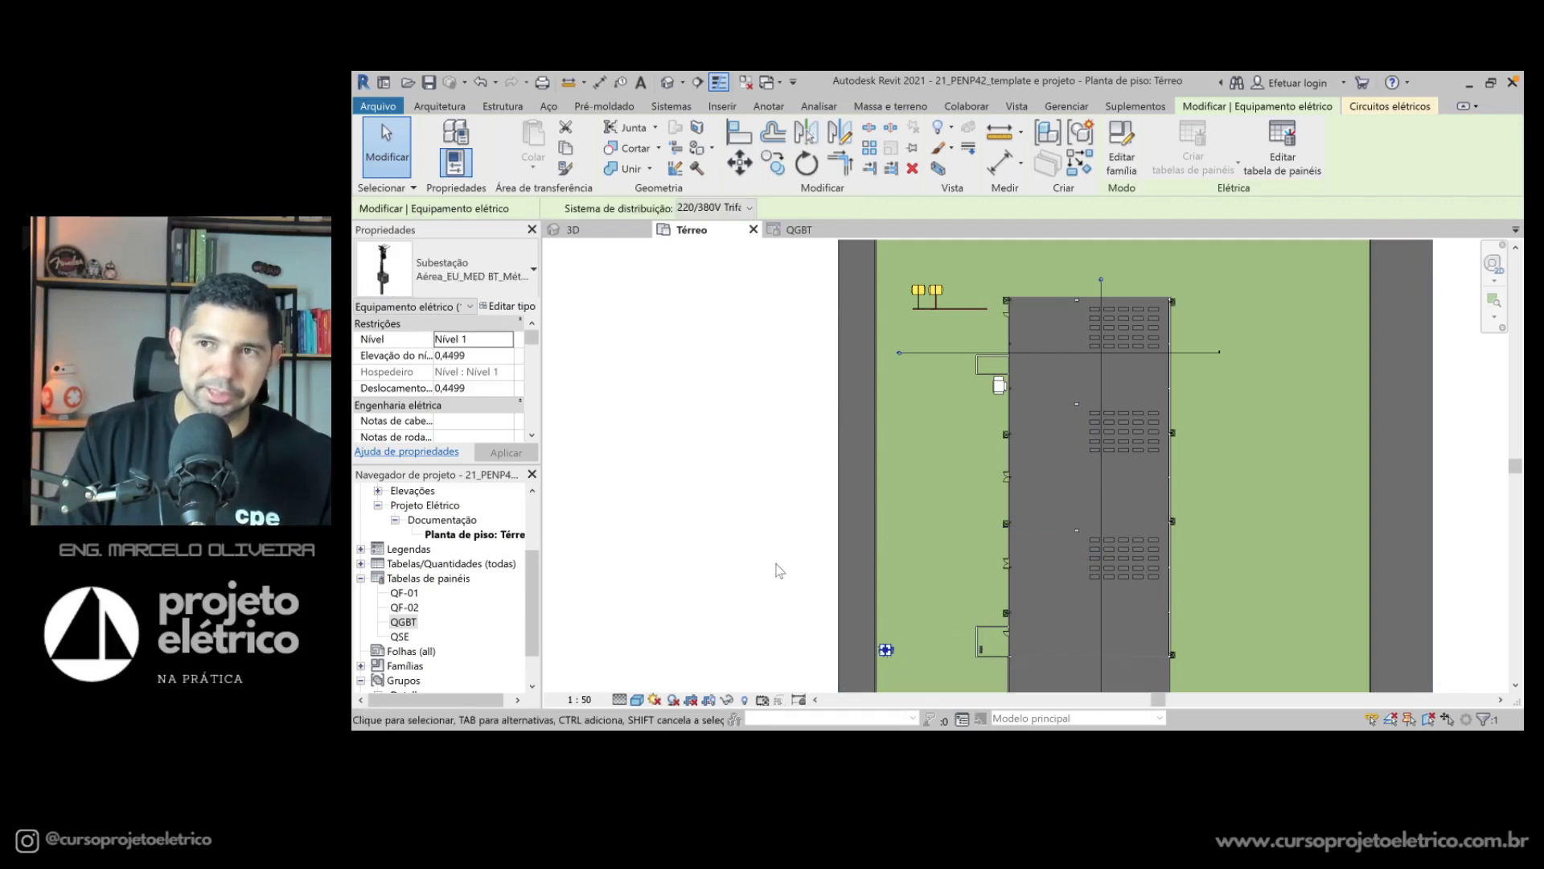
{"action": "left_click", "coordinate": [789, 572]}
Step: Disconnect the QGBT panel from QSE in the 3D view by setting its circuit's supply panel to Nenhum
{"action": "left_click", "coordinate": [609, 231]}
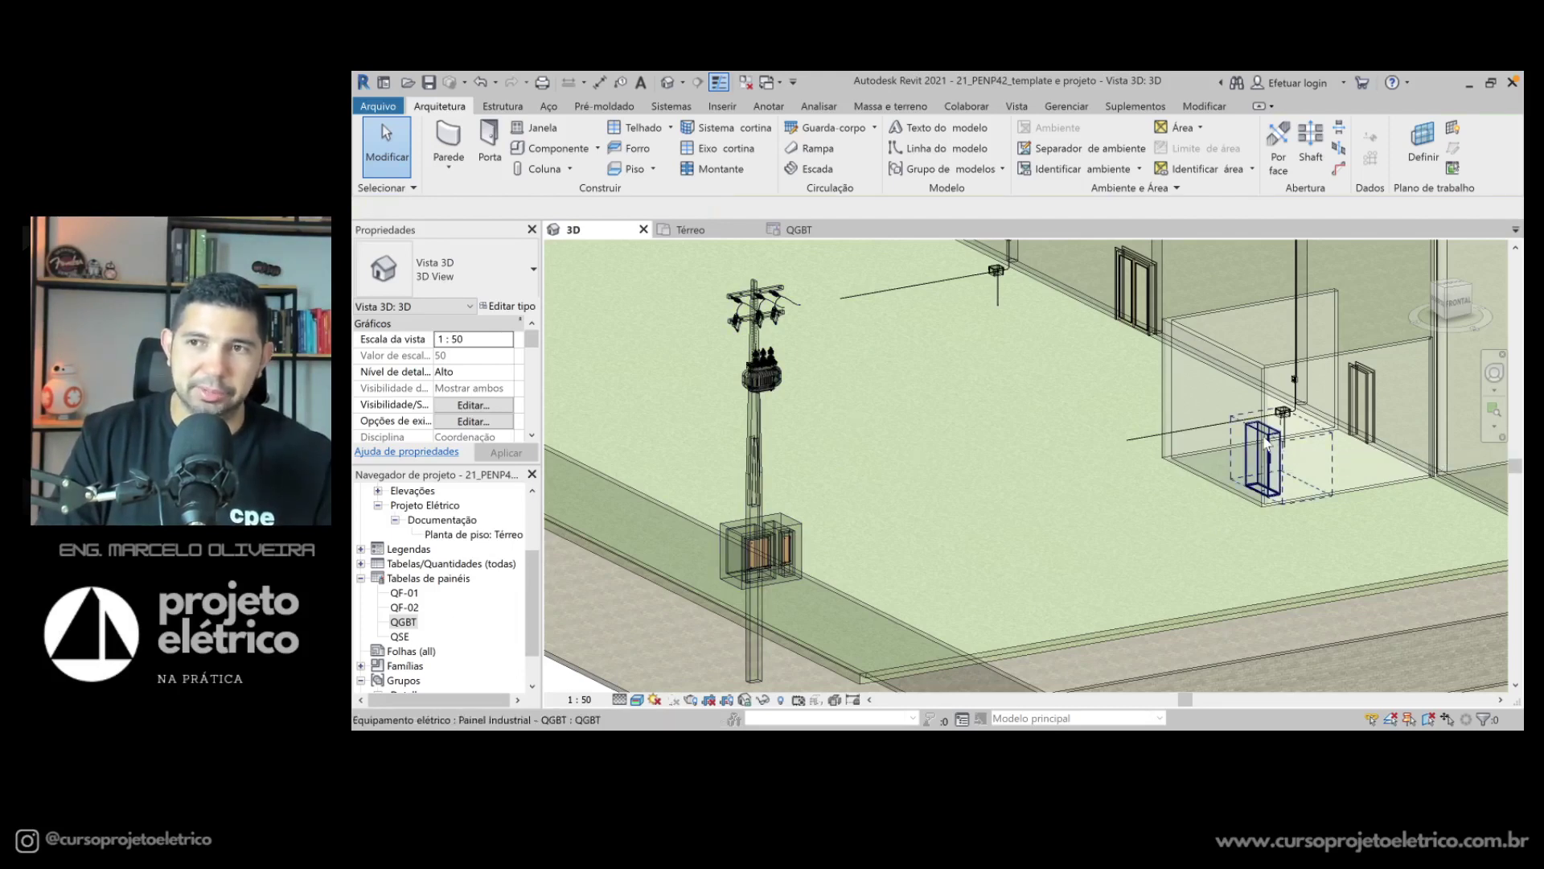
{"action": "left_click", "coordinate": [1265, 441]}
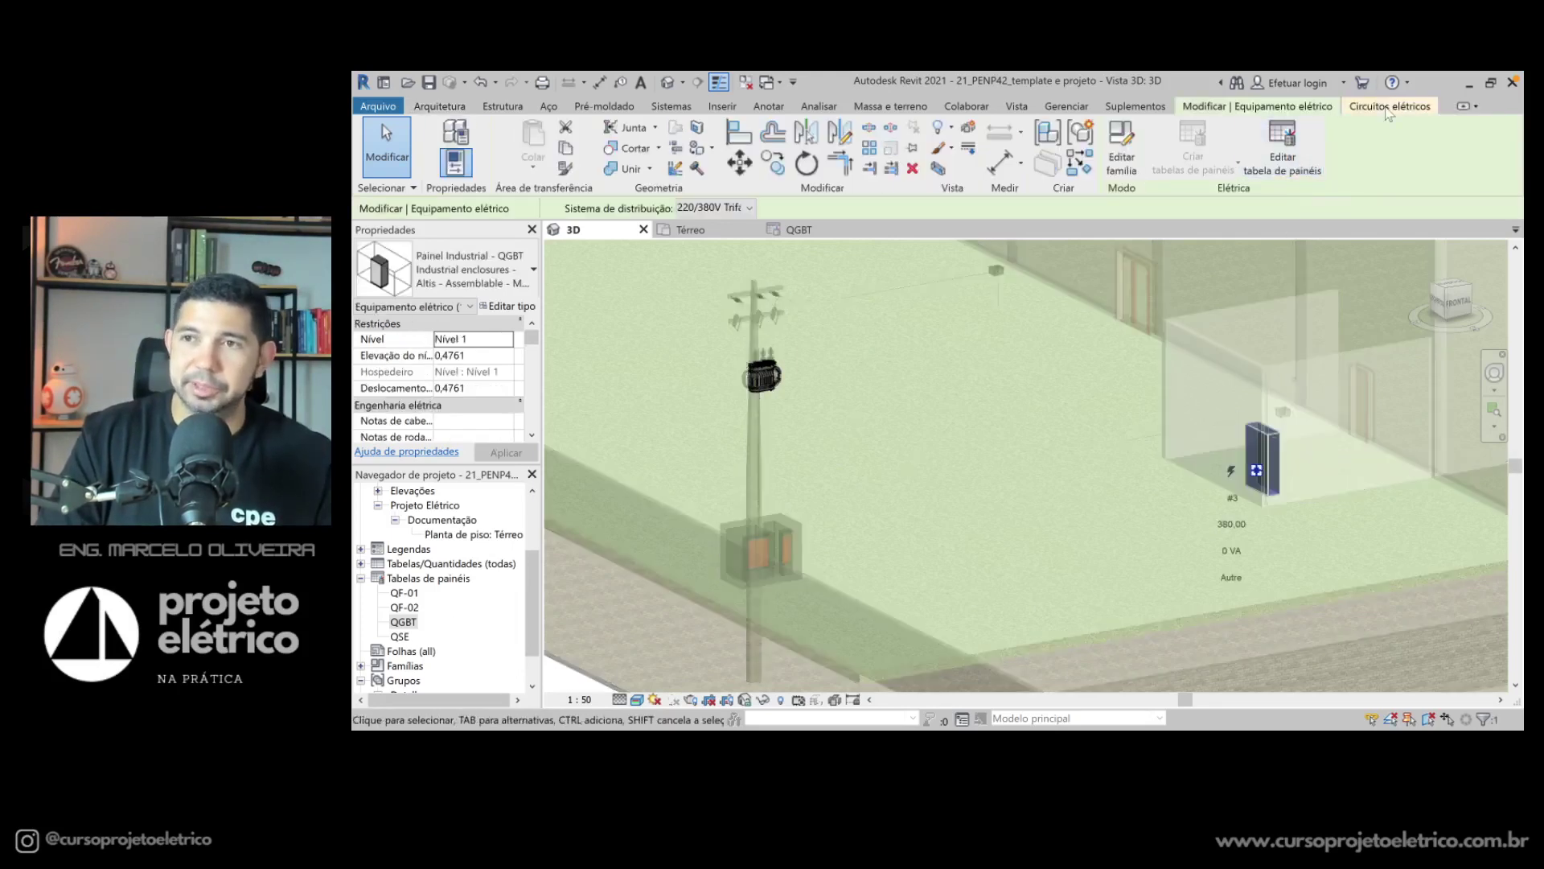
{"action": "left_click", "coordinate": [1390, 106]}
{"action": "left_click", "coordinate": [927, 141]}
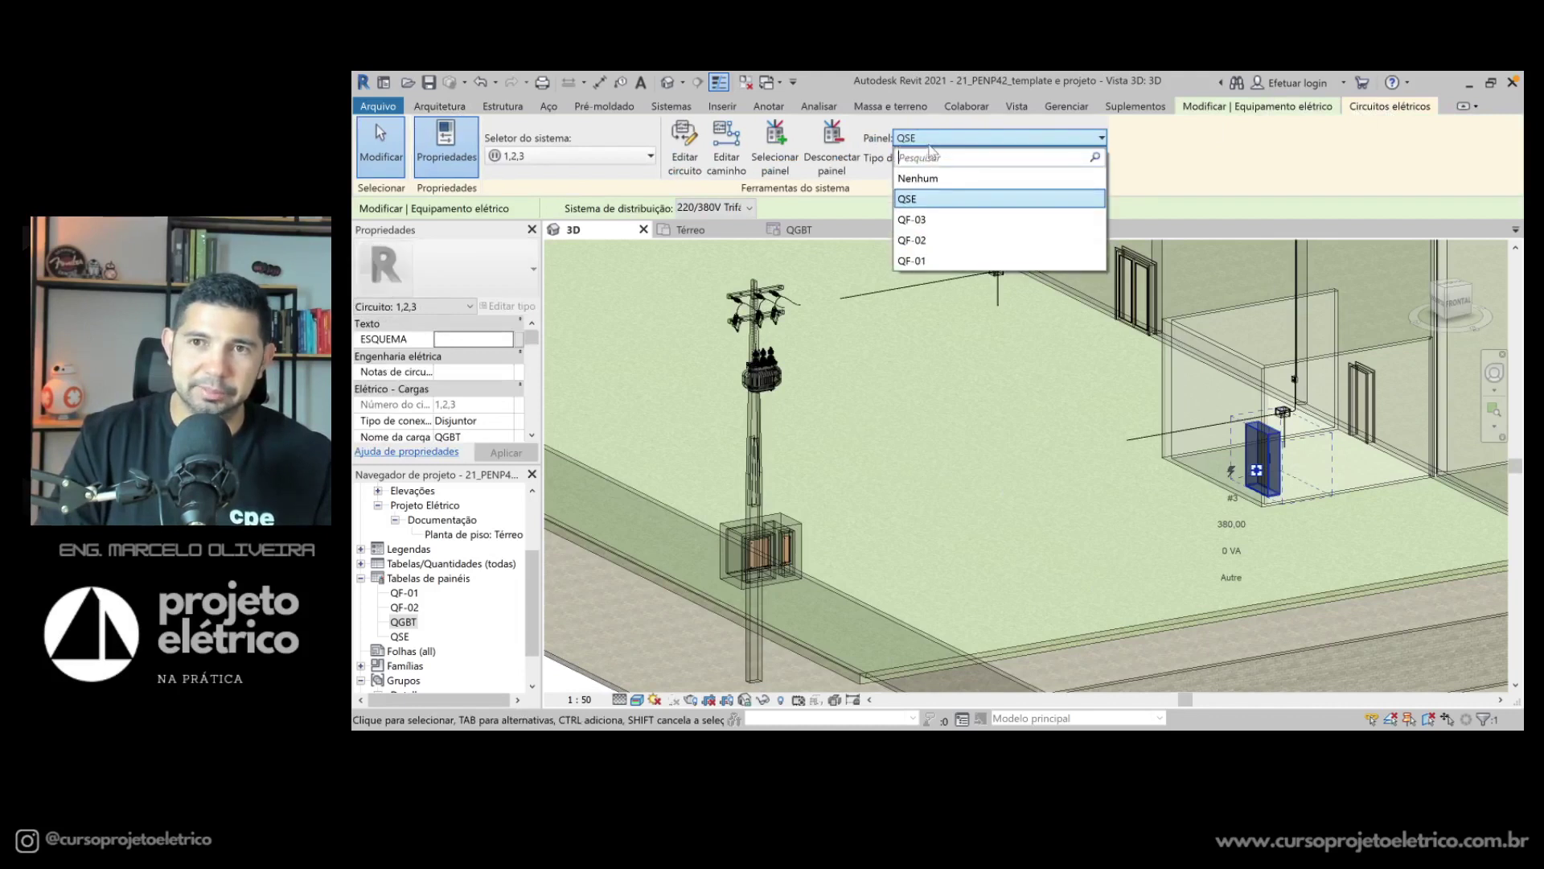
{"action": "left_click", "coordinate": [938, 174]}
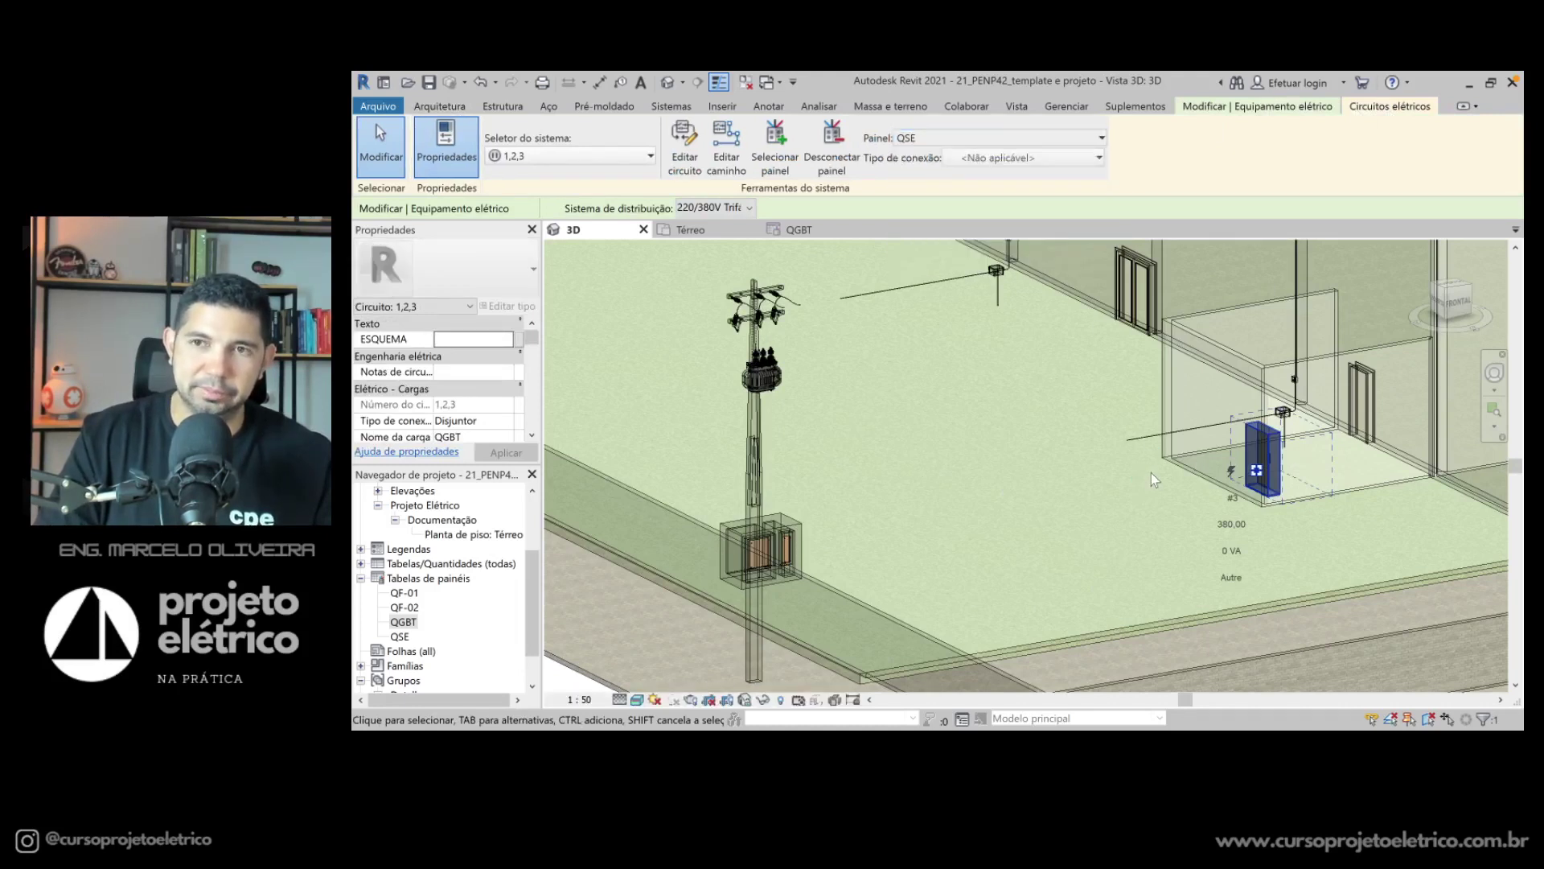
{"action": "left_click", "coordinate": [1146, 512]}
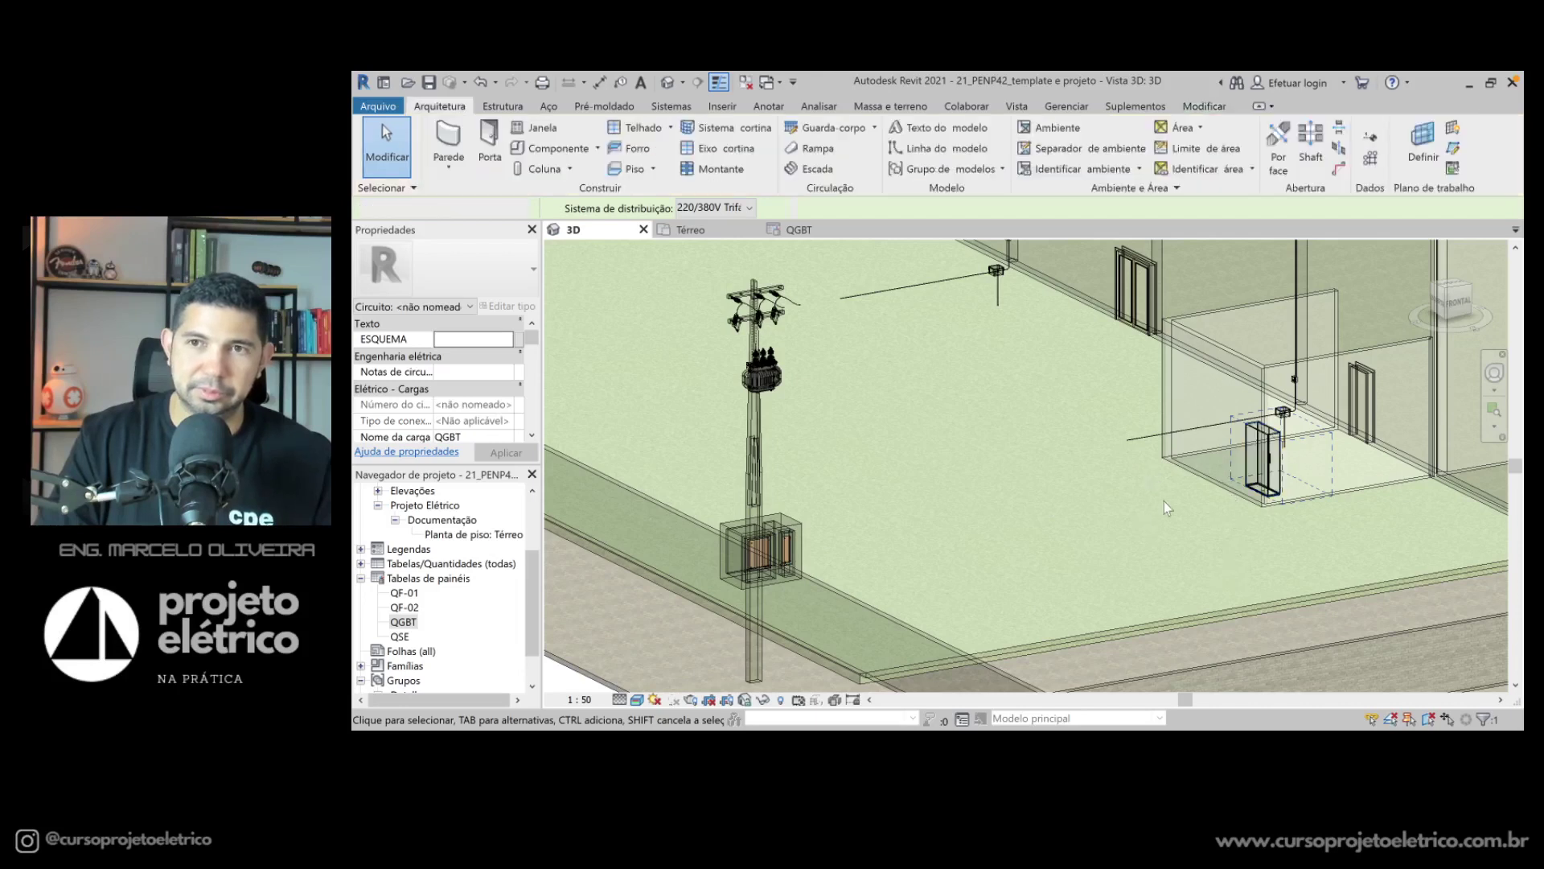
Step: Assign QGBT as the supply panel of the QSE substation's circuit and check the resulting circuit on the pole
{"action": "left_click", "coordinate": [787, 510]}
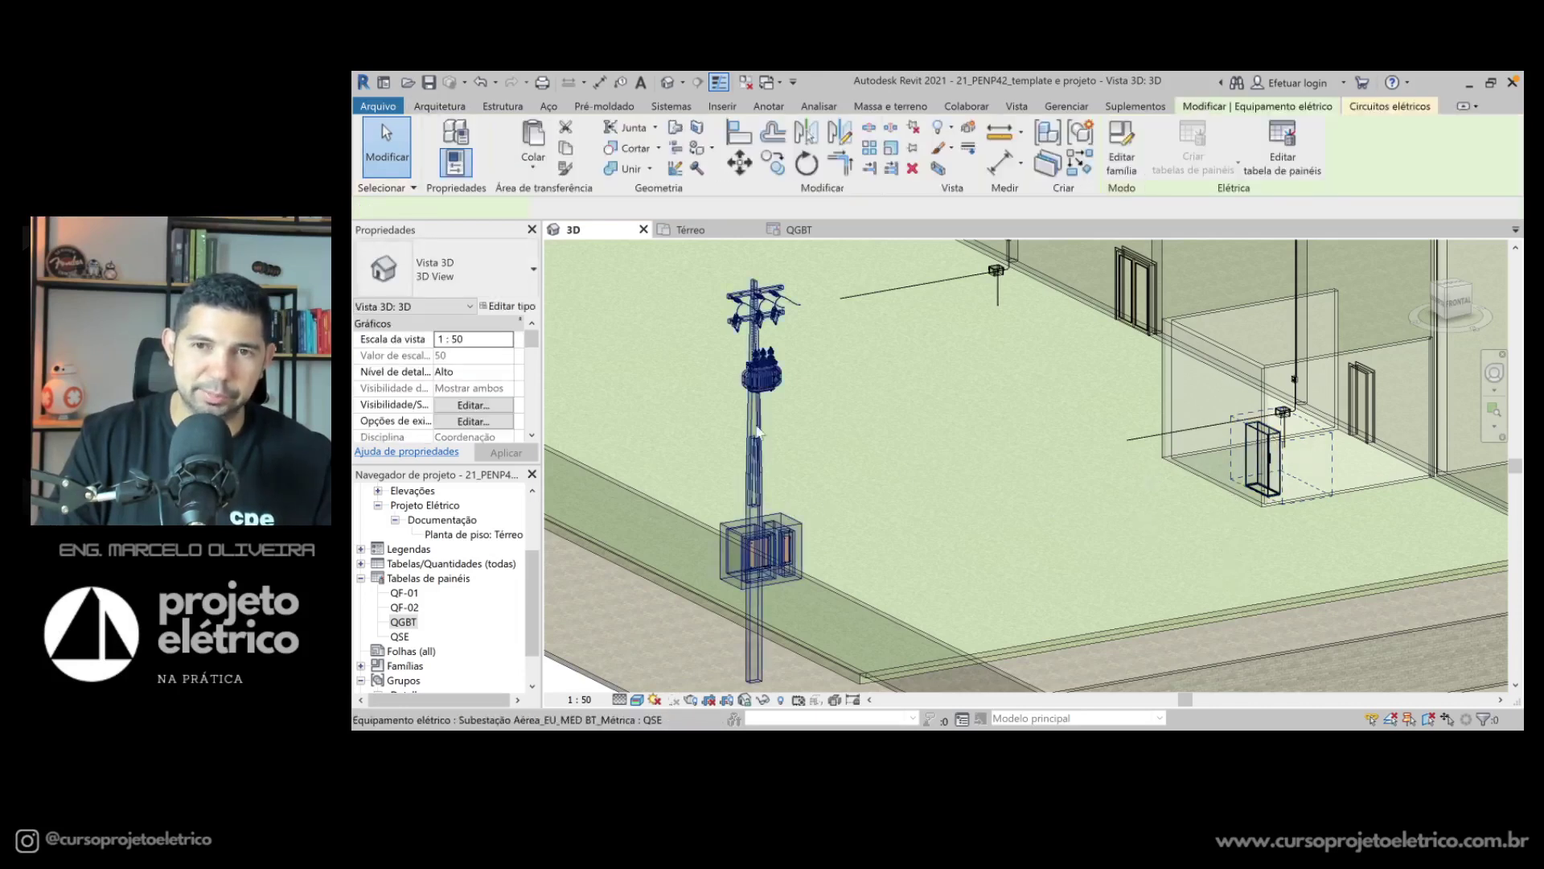
{"action": "left_click", "coordinate": [1390, 106]}
{"action": "left_click", "coordinate": [980, 147]}
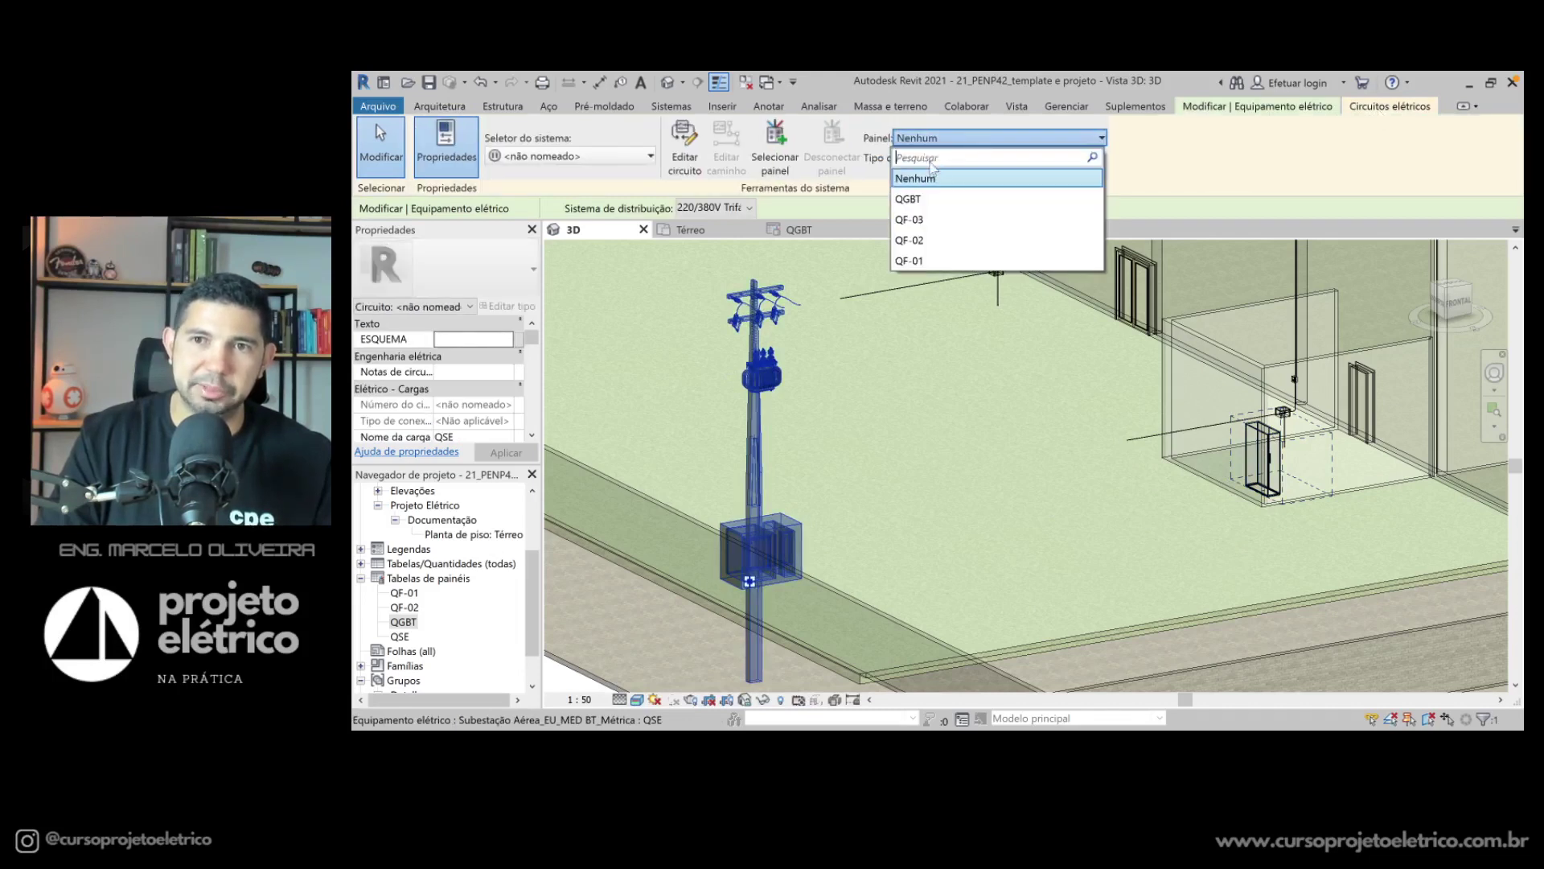
{"action": "left_click", "coordinate": [933, 201]}
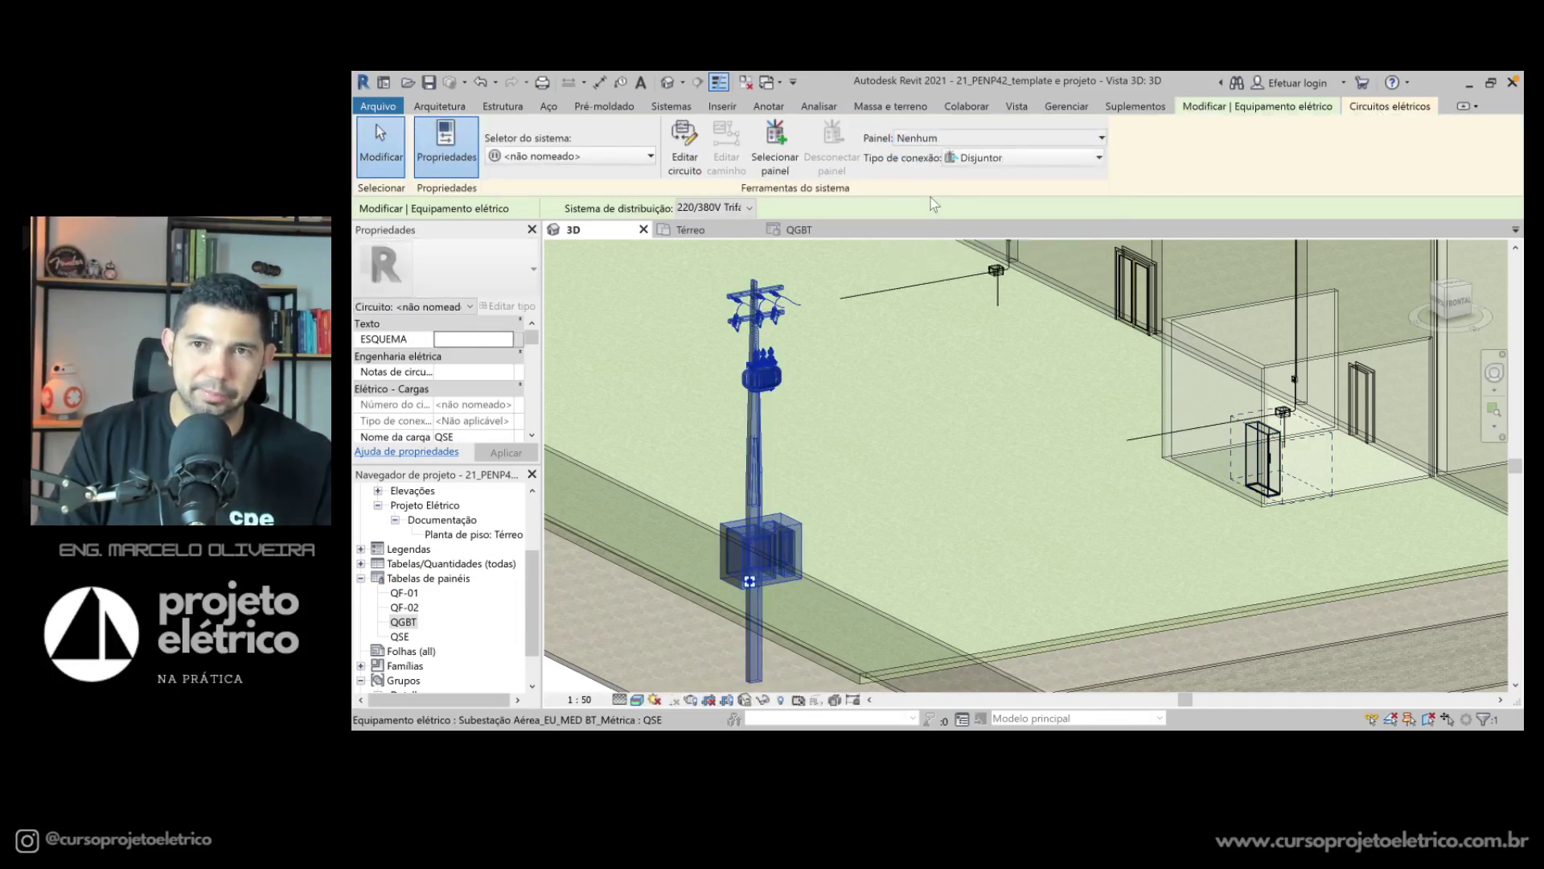
{"action": "left_click", "coordinate": [920, 448]}
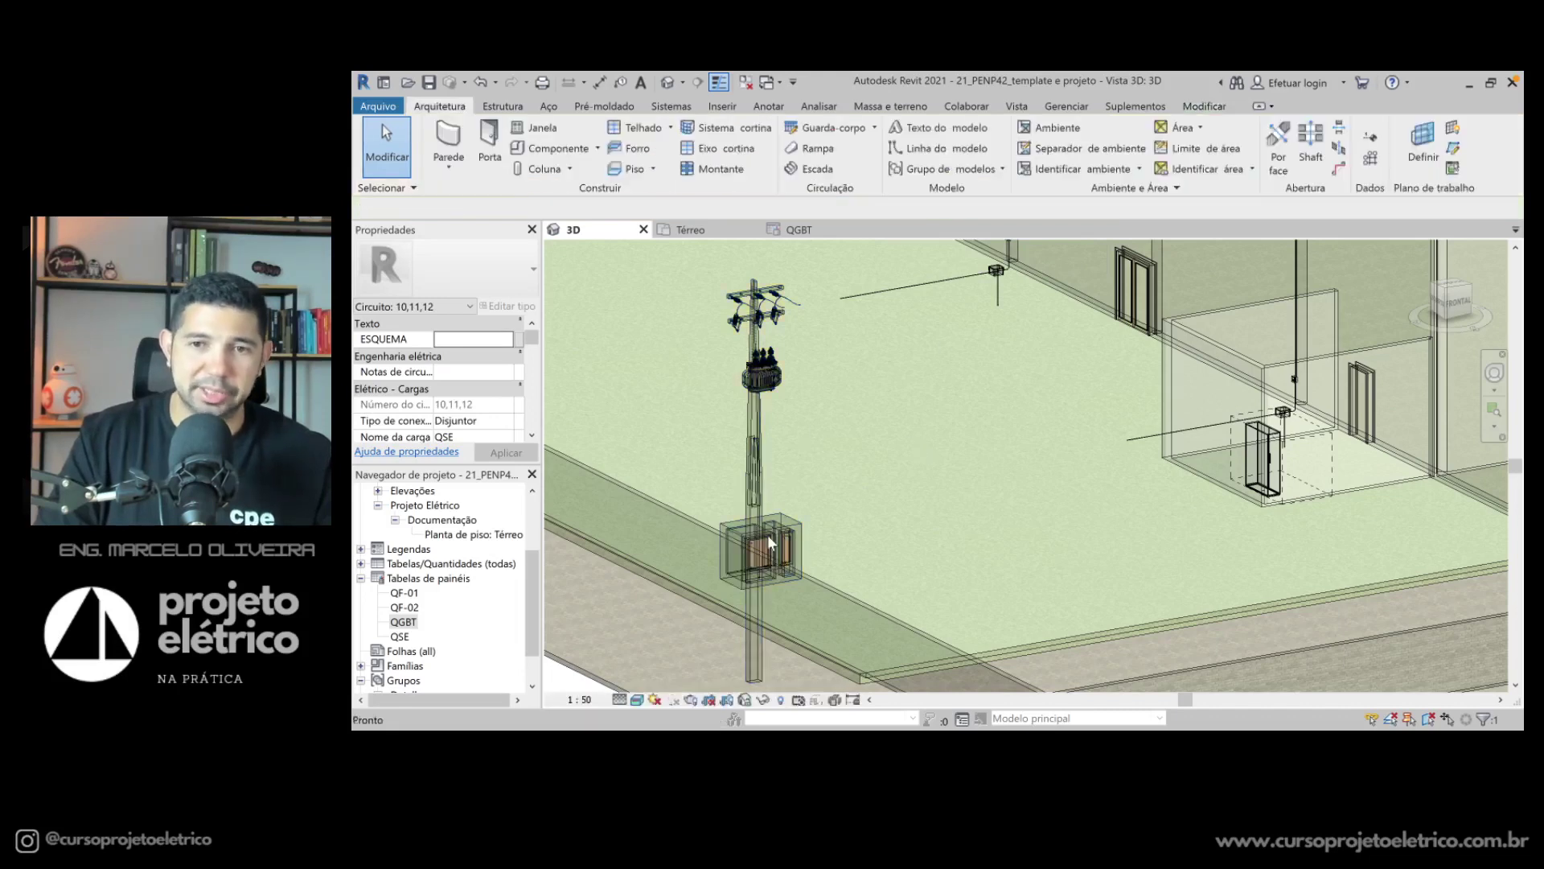
{"action": "key", "text": "Tab"}
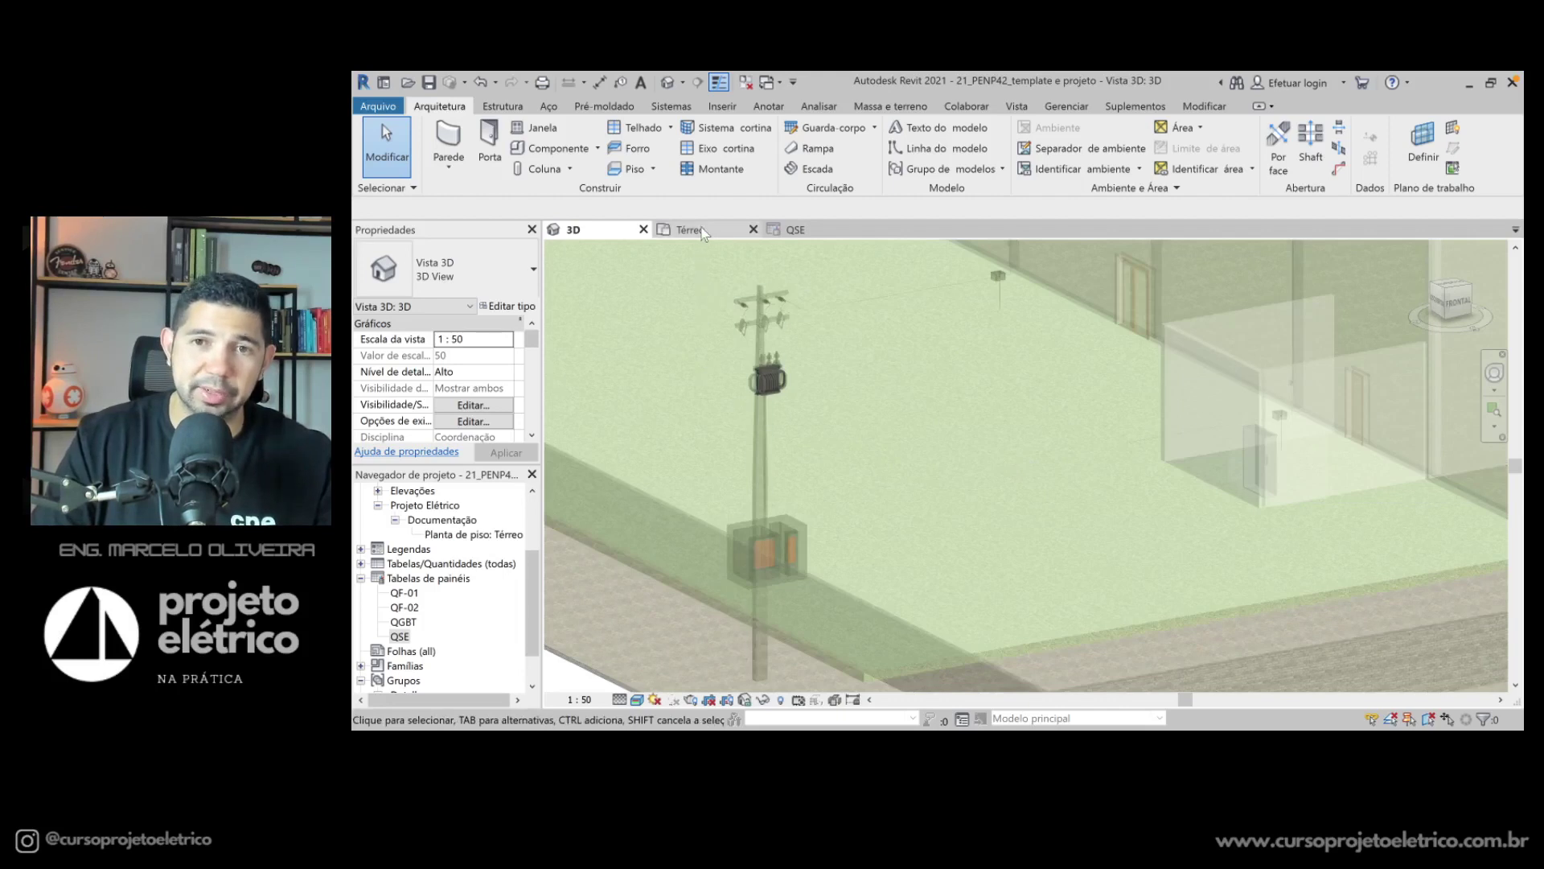
Step: Return to the Térreo plan and follow the feed from the uppermost distribution panel to the QGBT panel
{"action": "left_click", "coordinate": [703, 230]}
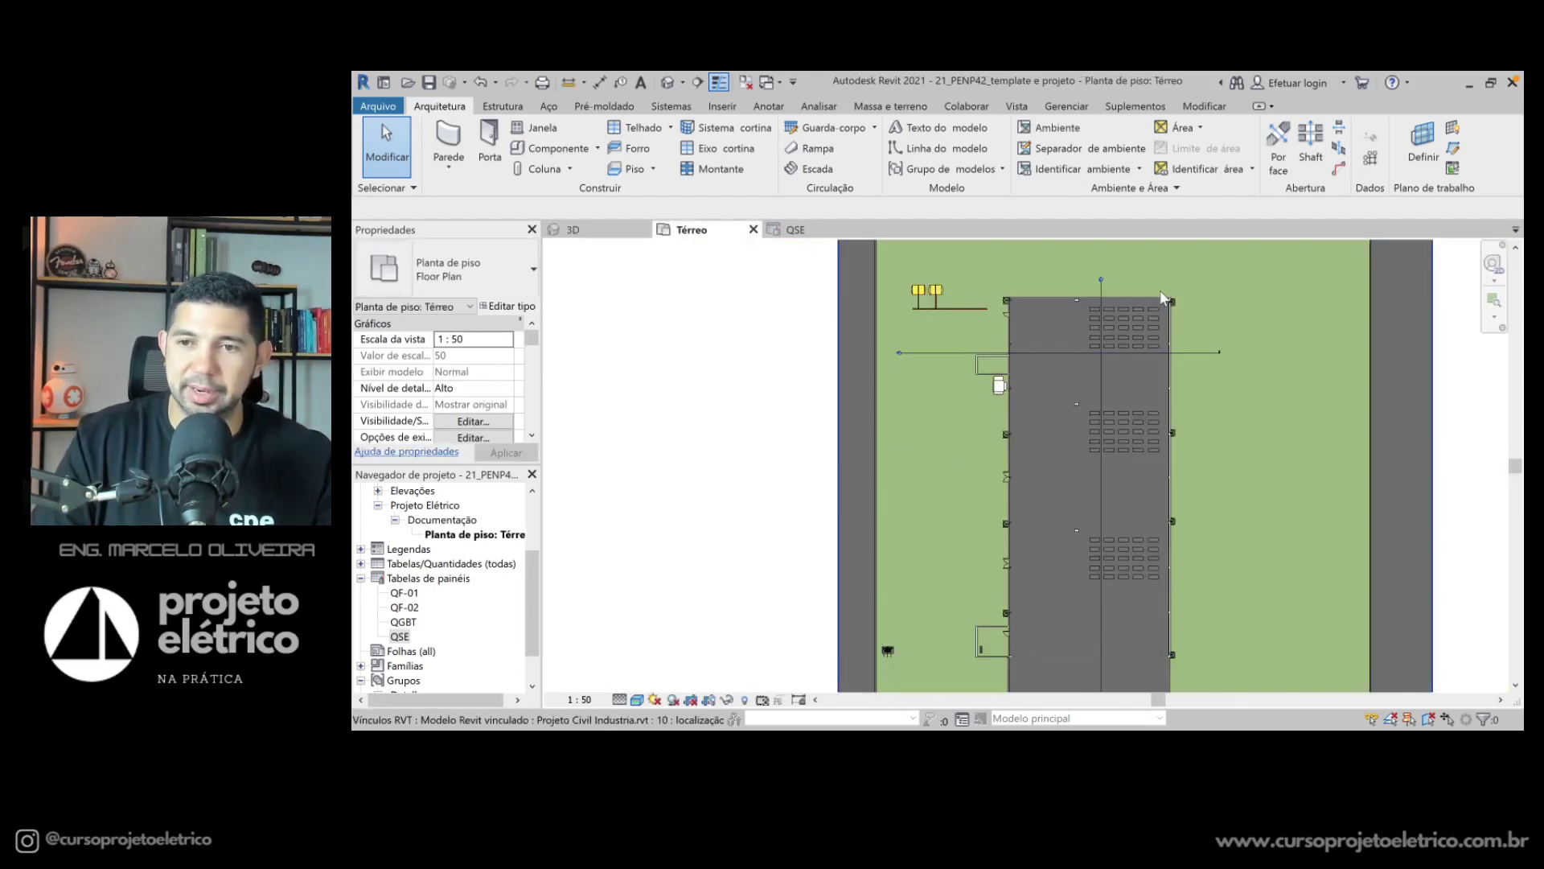
{"action": "scroll", "coordinate": [1157, 292], "scroll_direction": "up", "scroll_amount": 3}
{"action": "scroll", "coordinate": [1127, 354], "scroll_direction": "down", "scroll_amount": 2}
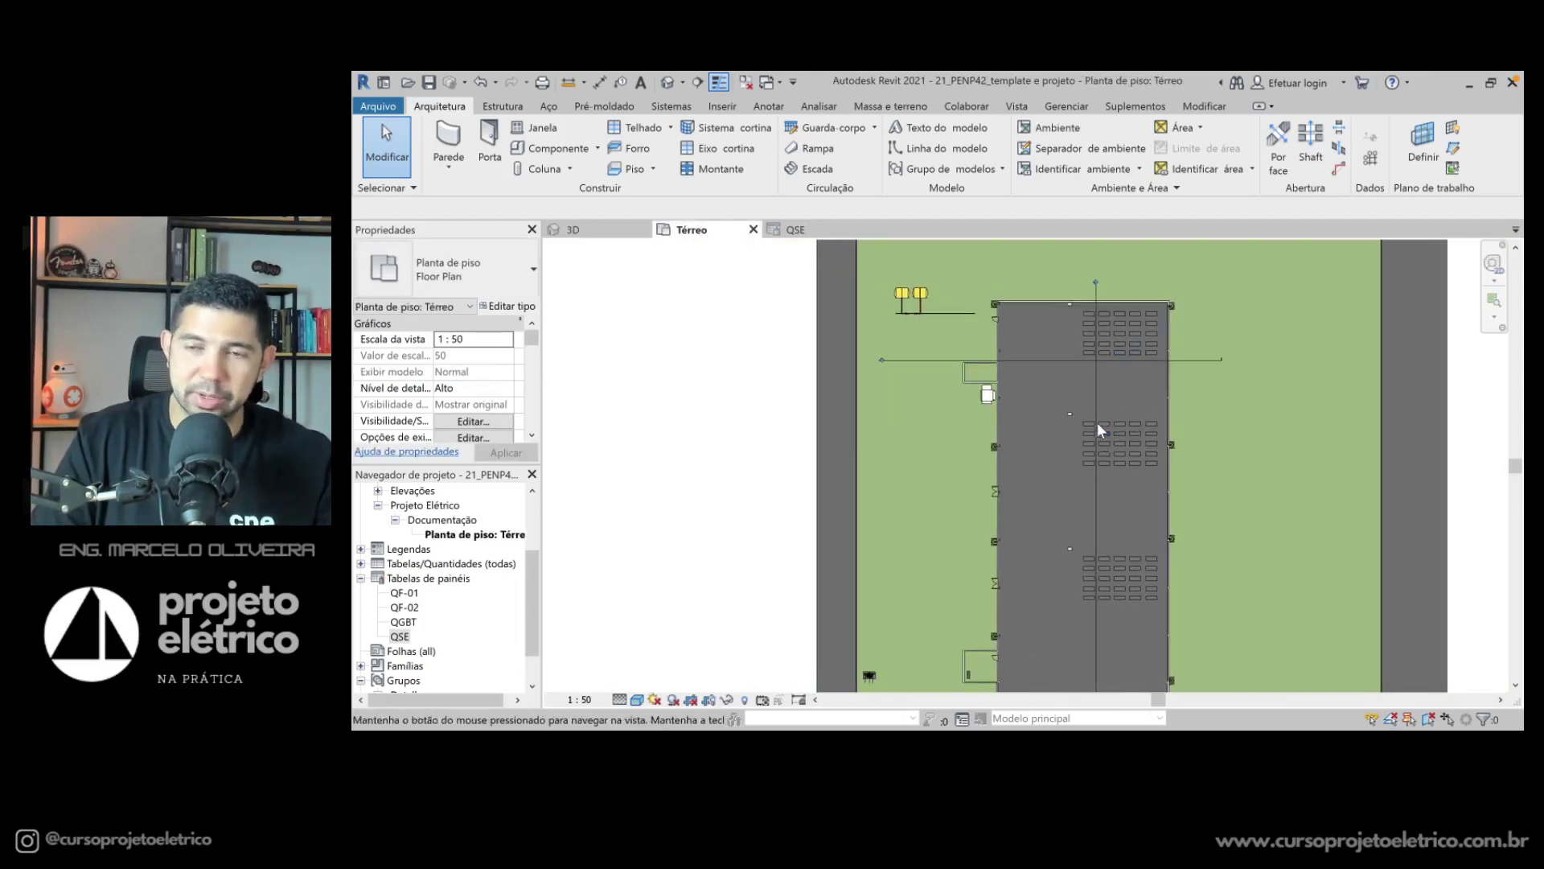
{"action": "middle_click_drag", "start_coordinate": [1099, 427], "coordinate": [1092, 417]}
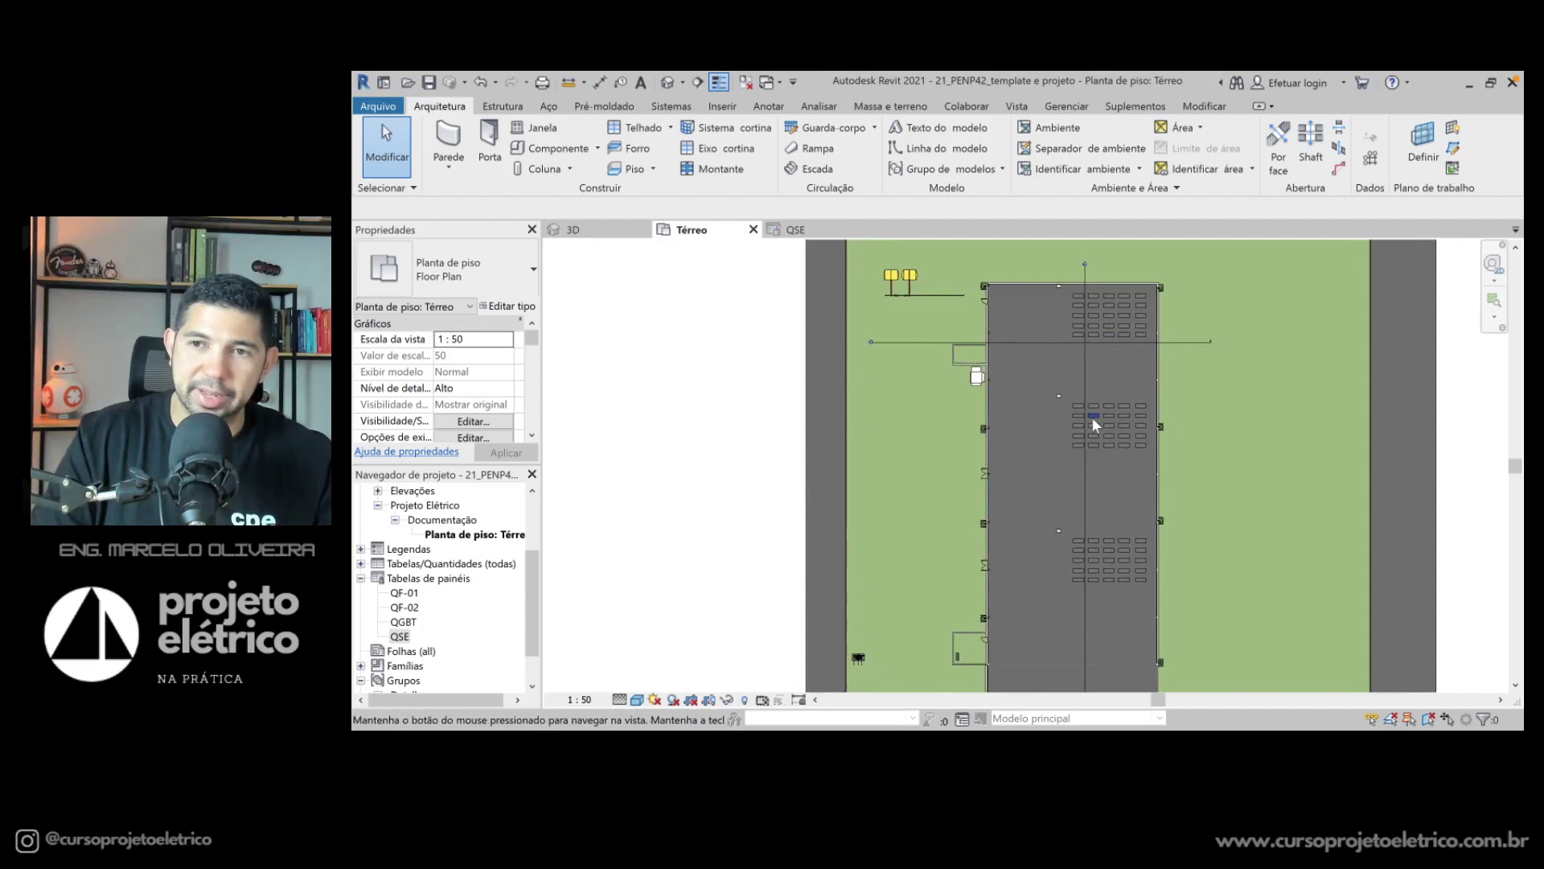
{"action": "left_click", "coordinate": [1060, 283]}
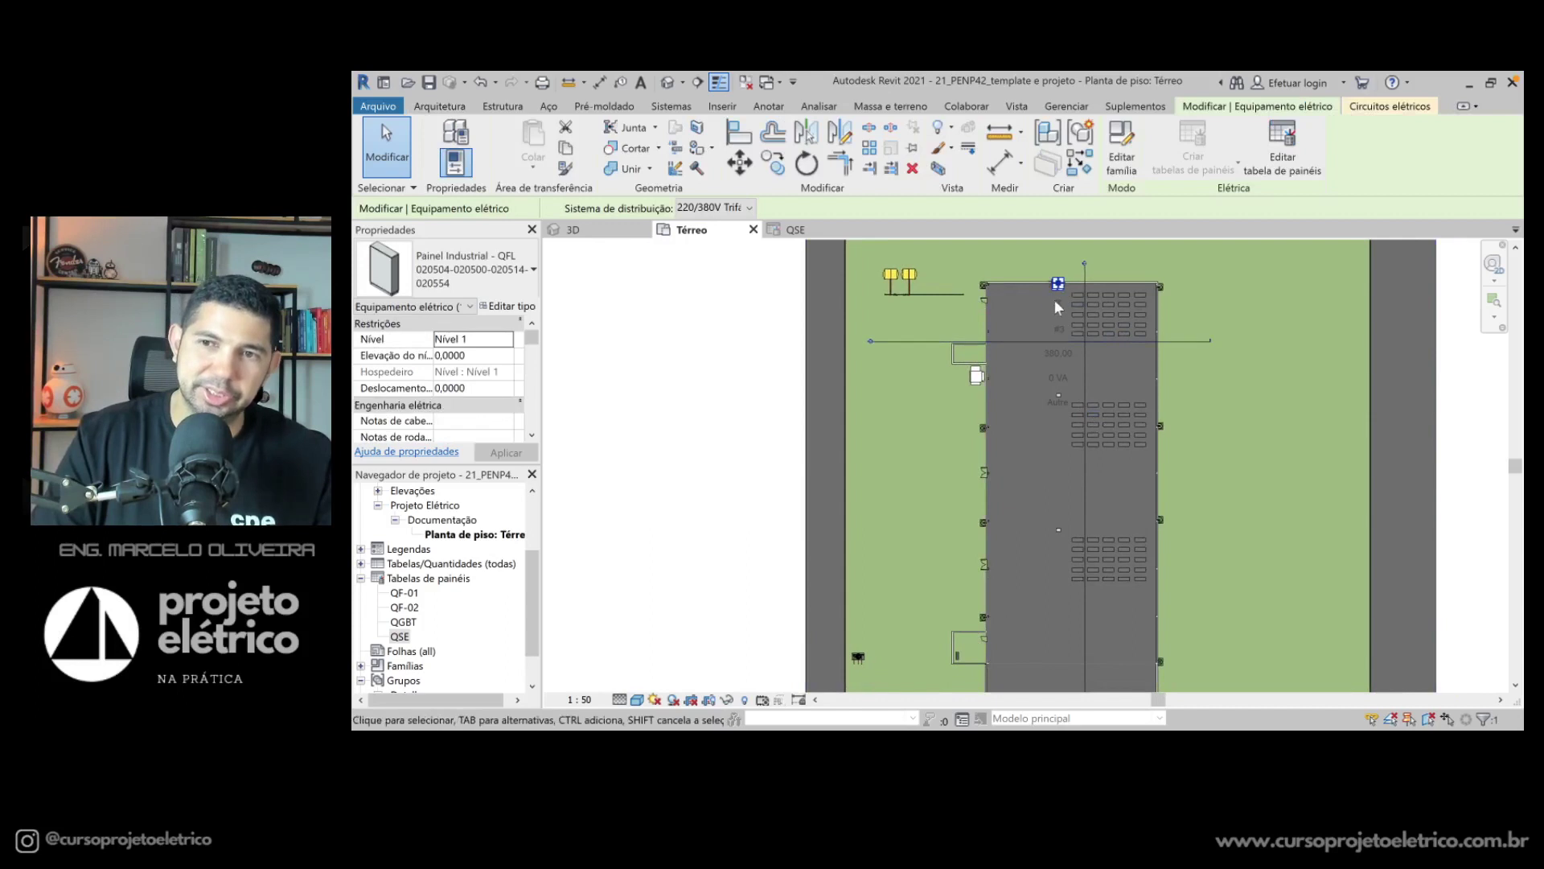
{"action": "left_click_drag", "start_coordinate": [1057, 299], "coordinate": [963, 658]}
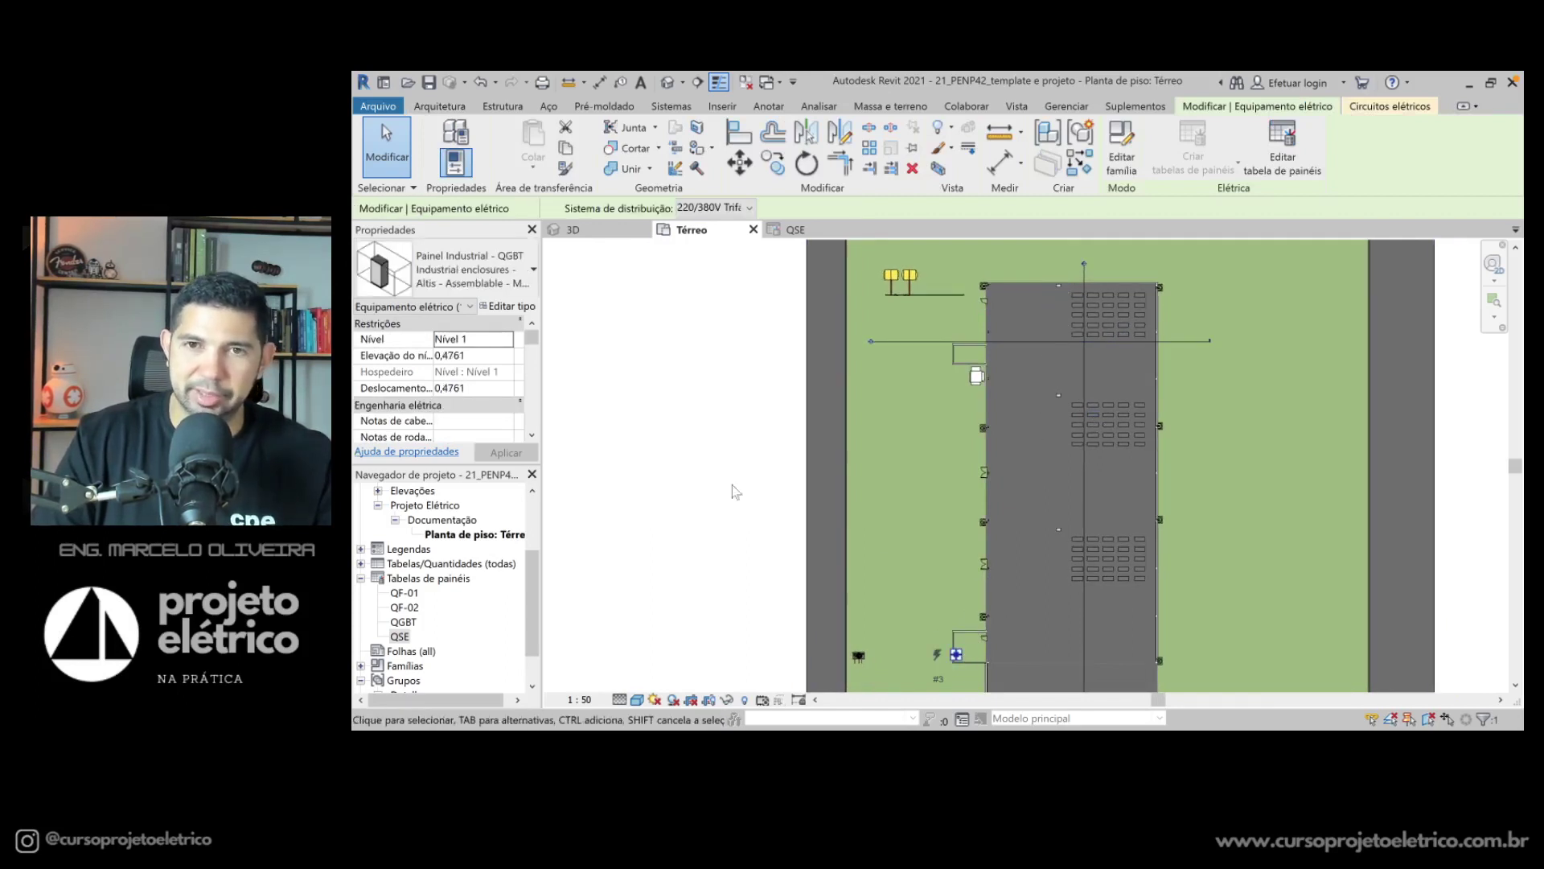
Step: Open the QGBT panel schedule, close the QSE schedule, and change the QGBT schedule's template to (127/220V) (Padrão)
{"action": "double_click", "coordinate": [399, 622]}
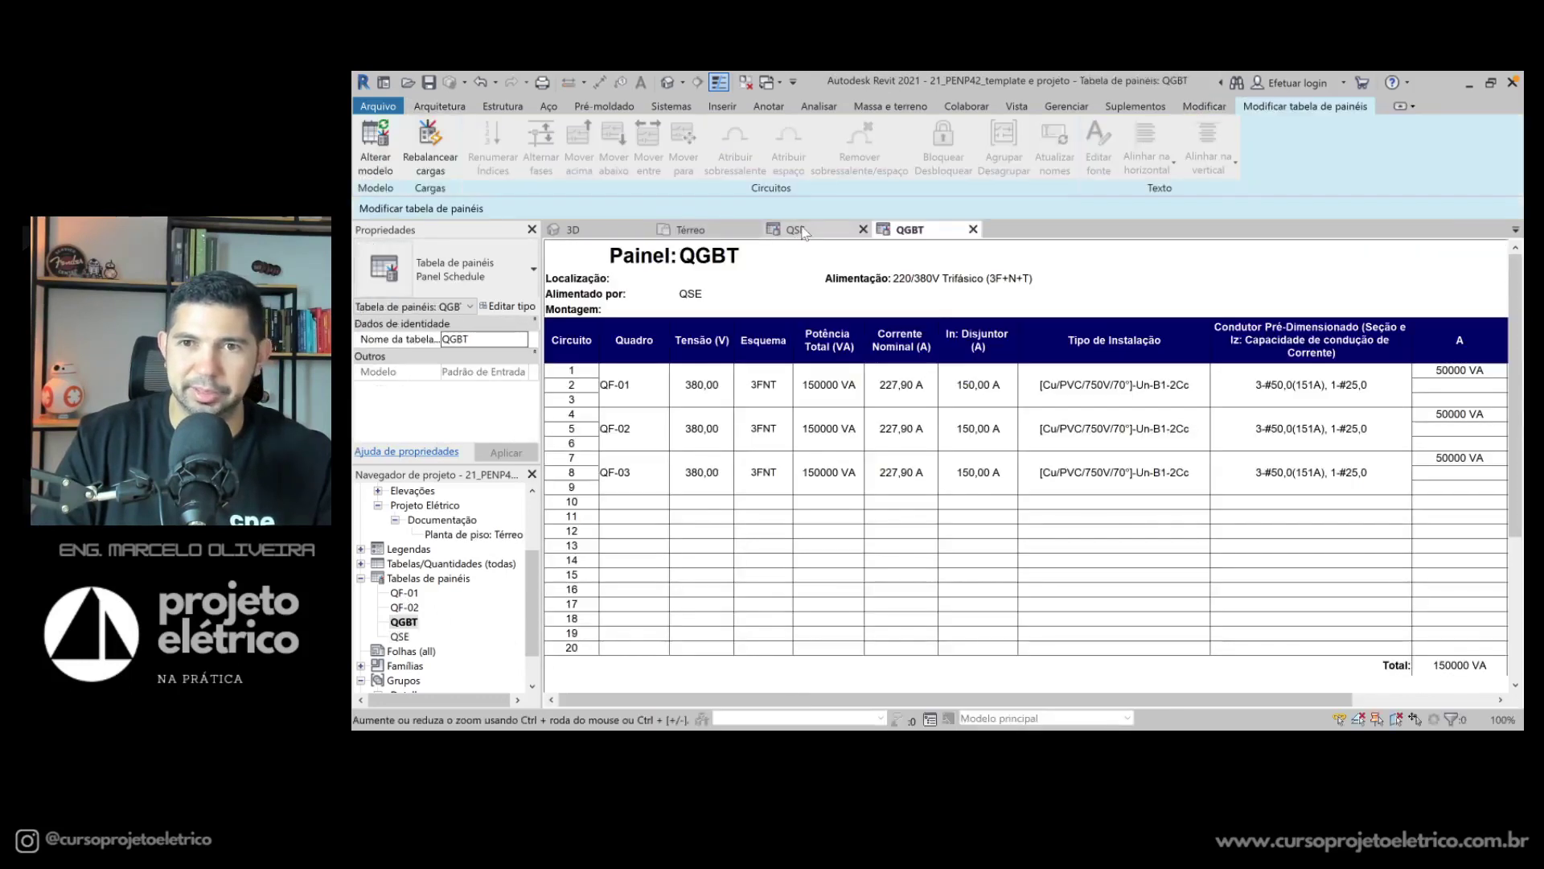
{"action": "left_click", "coordinate": [802, 231]}
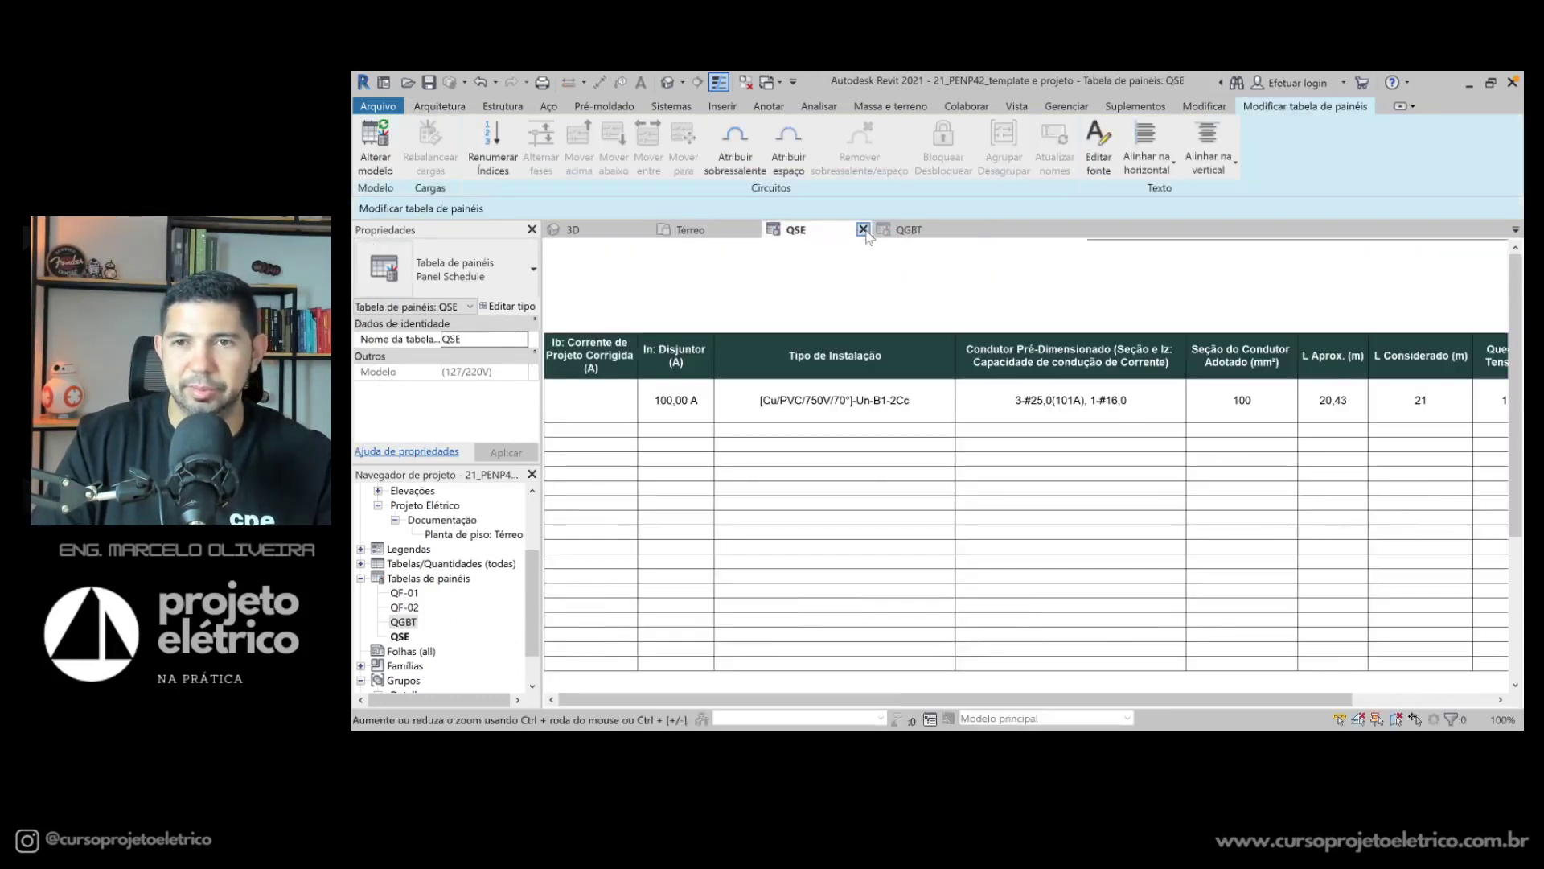
{"action": "left_click", "coordinate": [863, 229]}
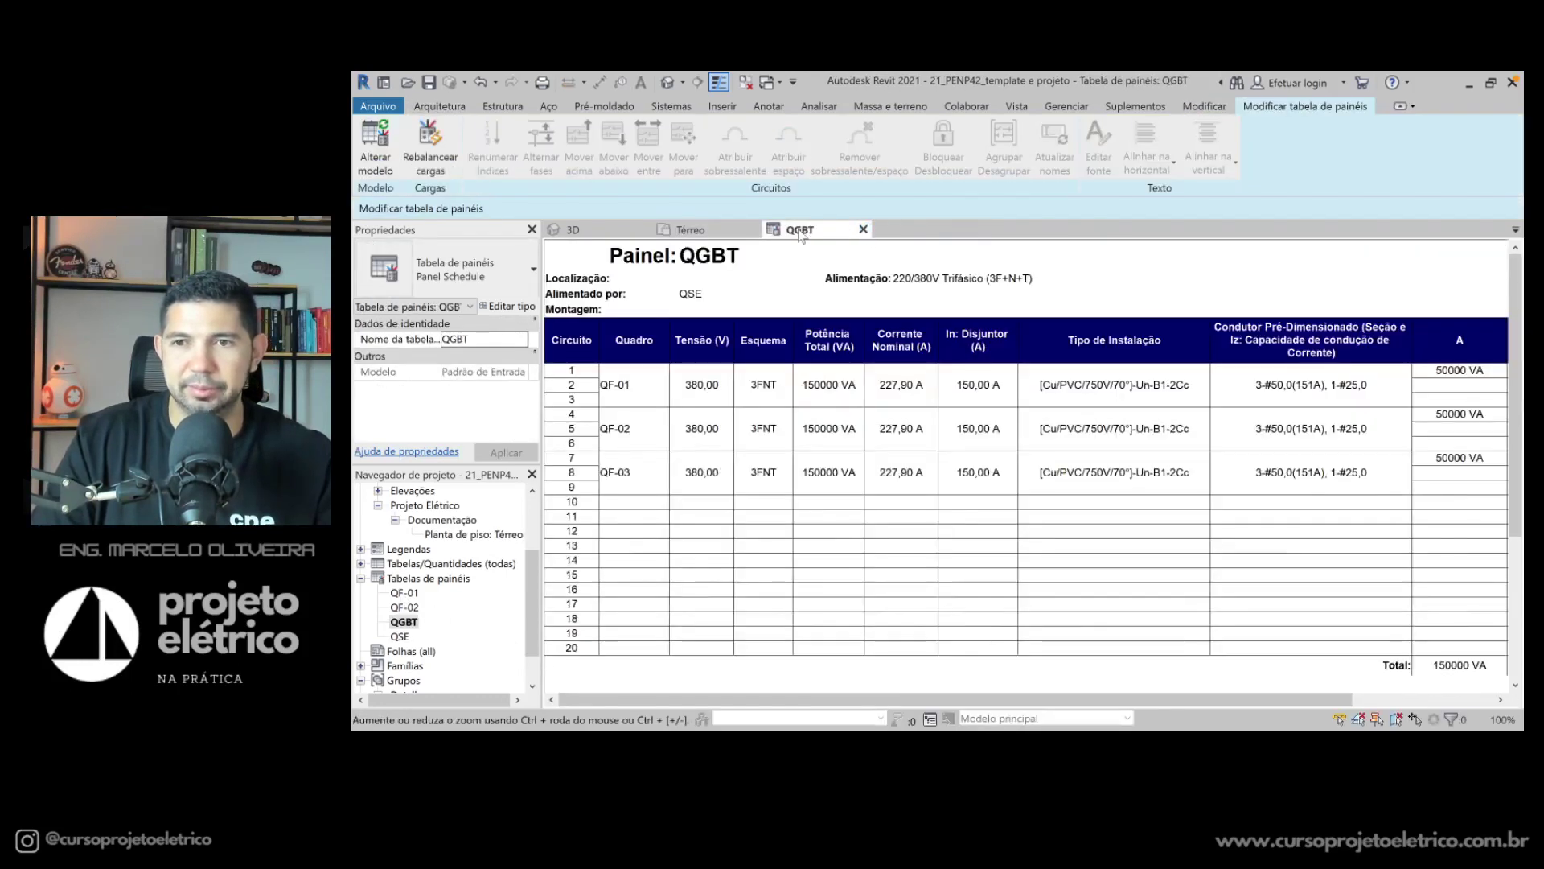
{"action": "left_click", "coordinate": [754, 561]}
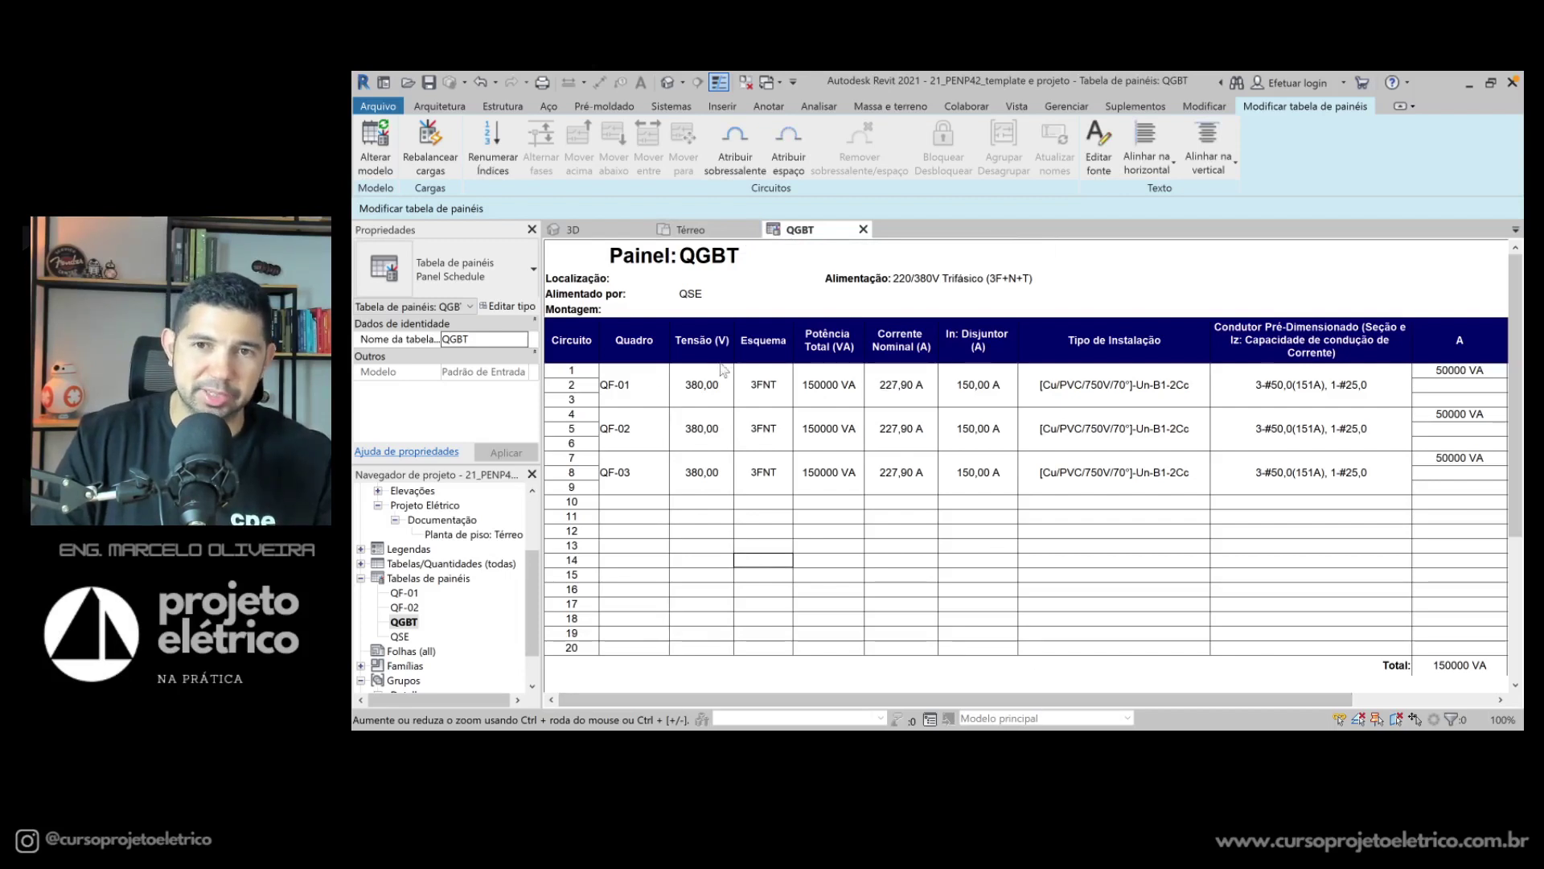
{"action": "left_click", "coordinate": [372, 171]}
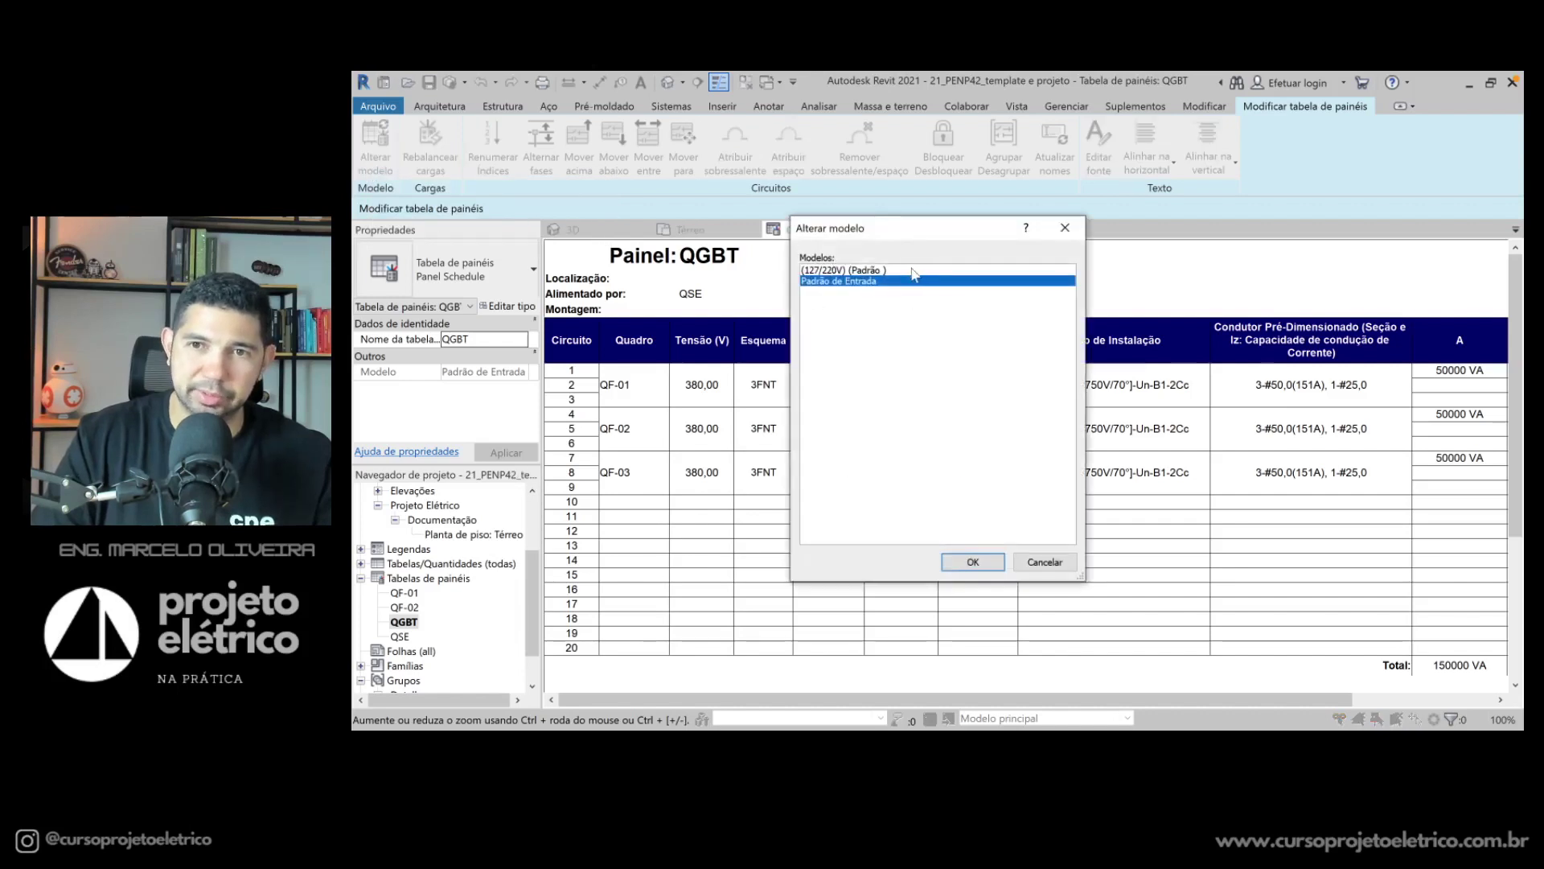
{"action": "double_click", "coordinate": [925, 272]}
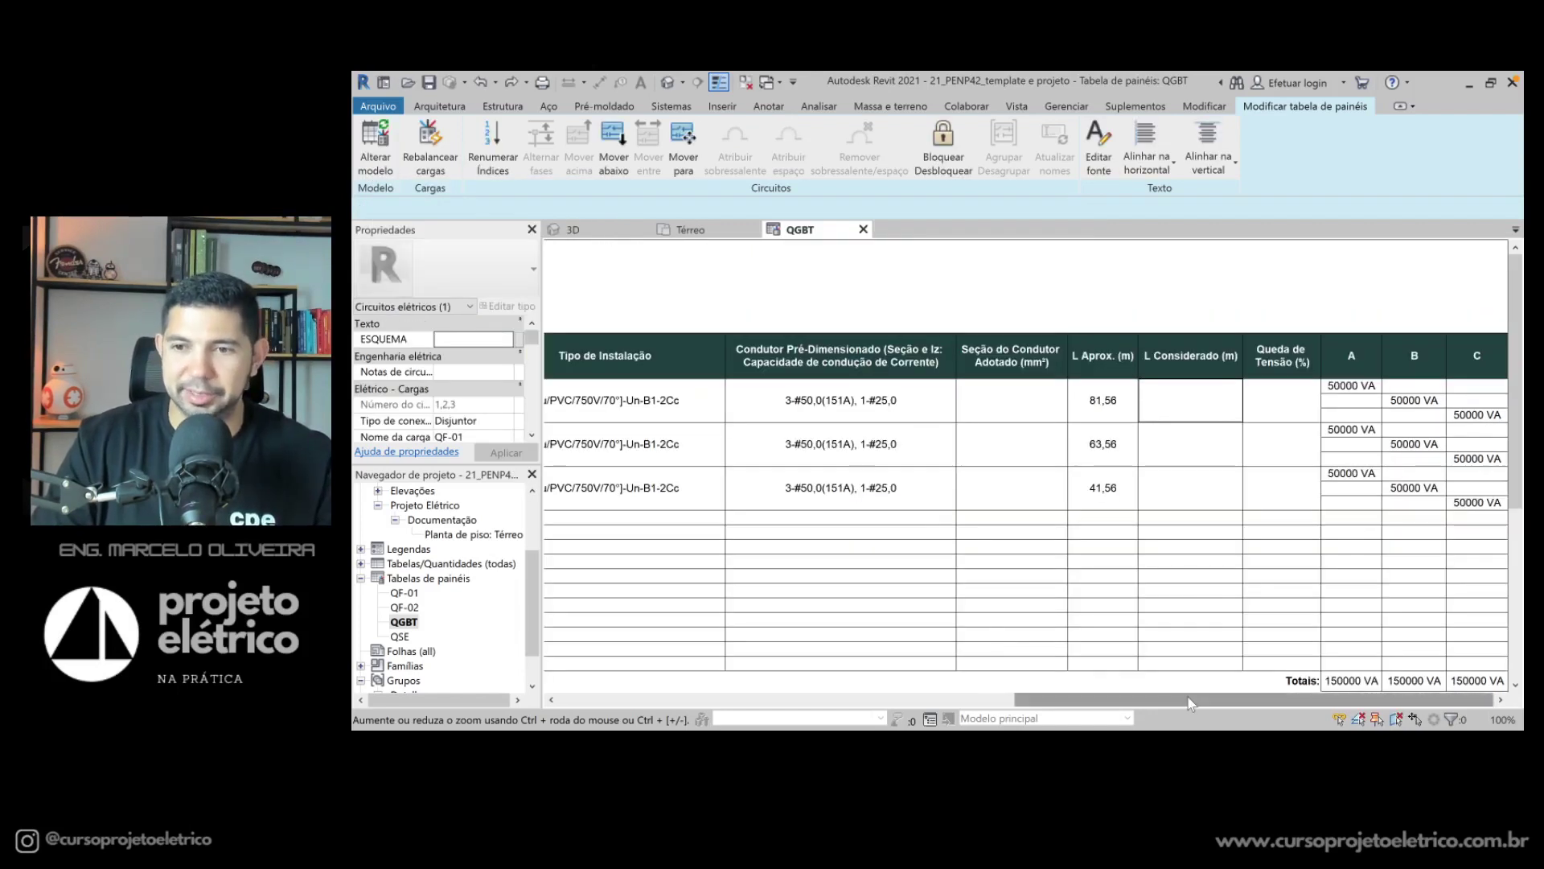
Step: Set the adopted conductor section to 50 mm² for circuits QF-01, QF-02 and QF-03 in the QGBT schedule
{"action": "left_click", "coordinate": [1277, 403]}
{"action": "left_click", "coordinate": [1275, 449]}
{"action": "left_click", "coordinate": [1278, 494]}
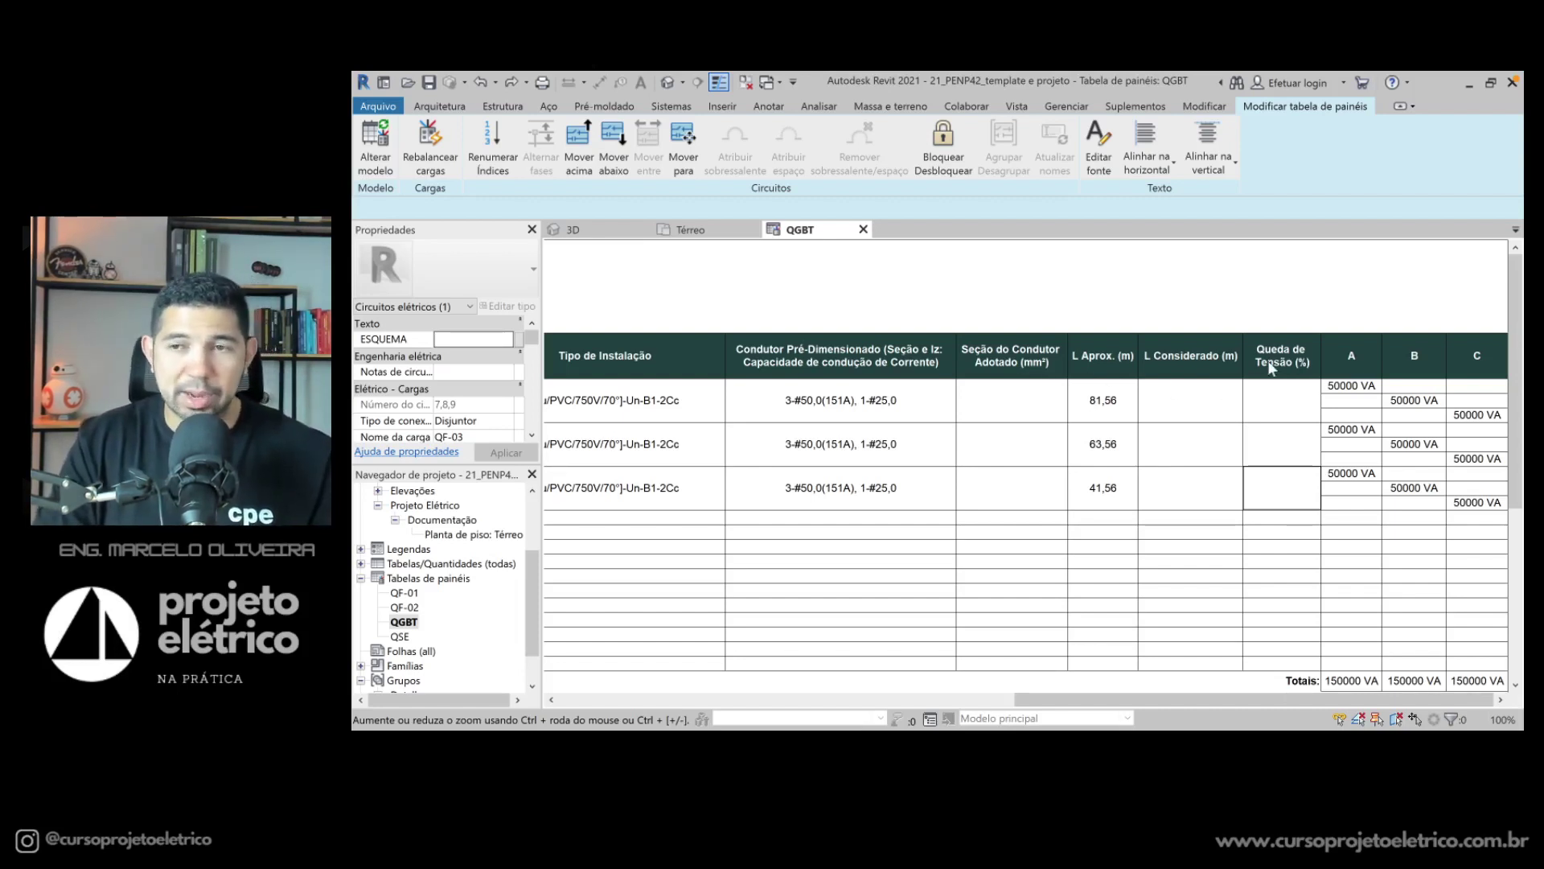
{"action": "left_click_drag", "start_coordinate": [1283, 398], "coordinate": [1266, 482]}
{"action": "left_click", "coordinate": [1167, 434]}
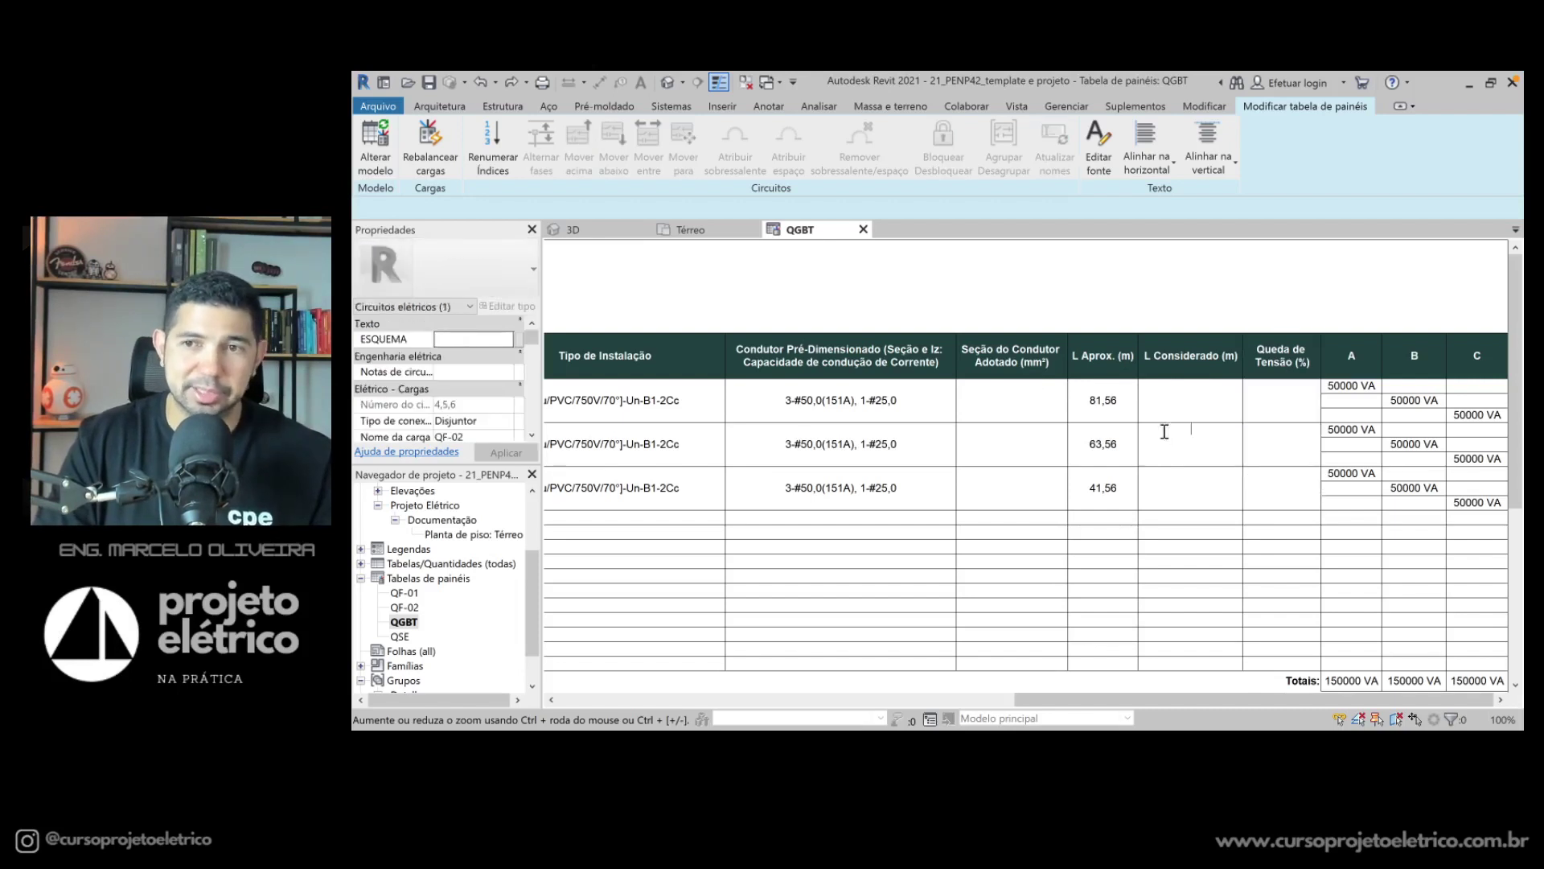
{"action": "left_click", "coordinate": [1036, 399]}
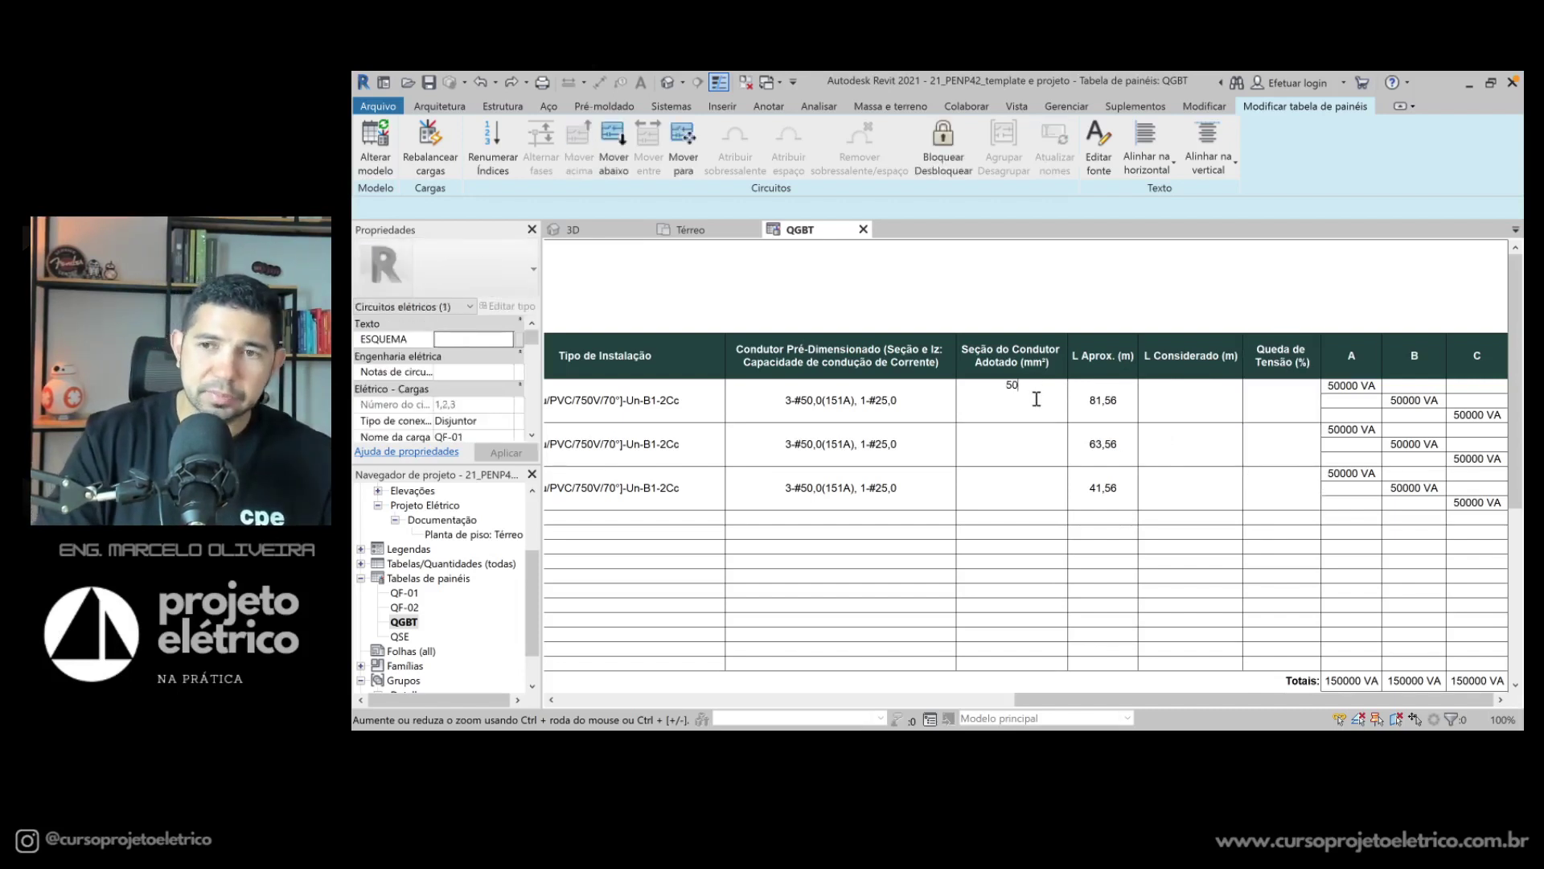
{"action": "key", "text": "Return"}
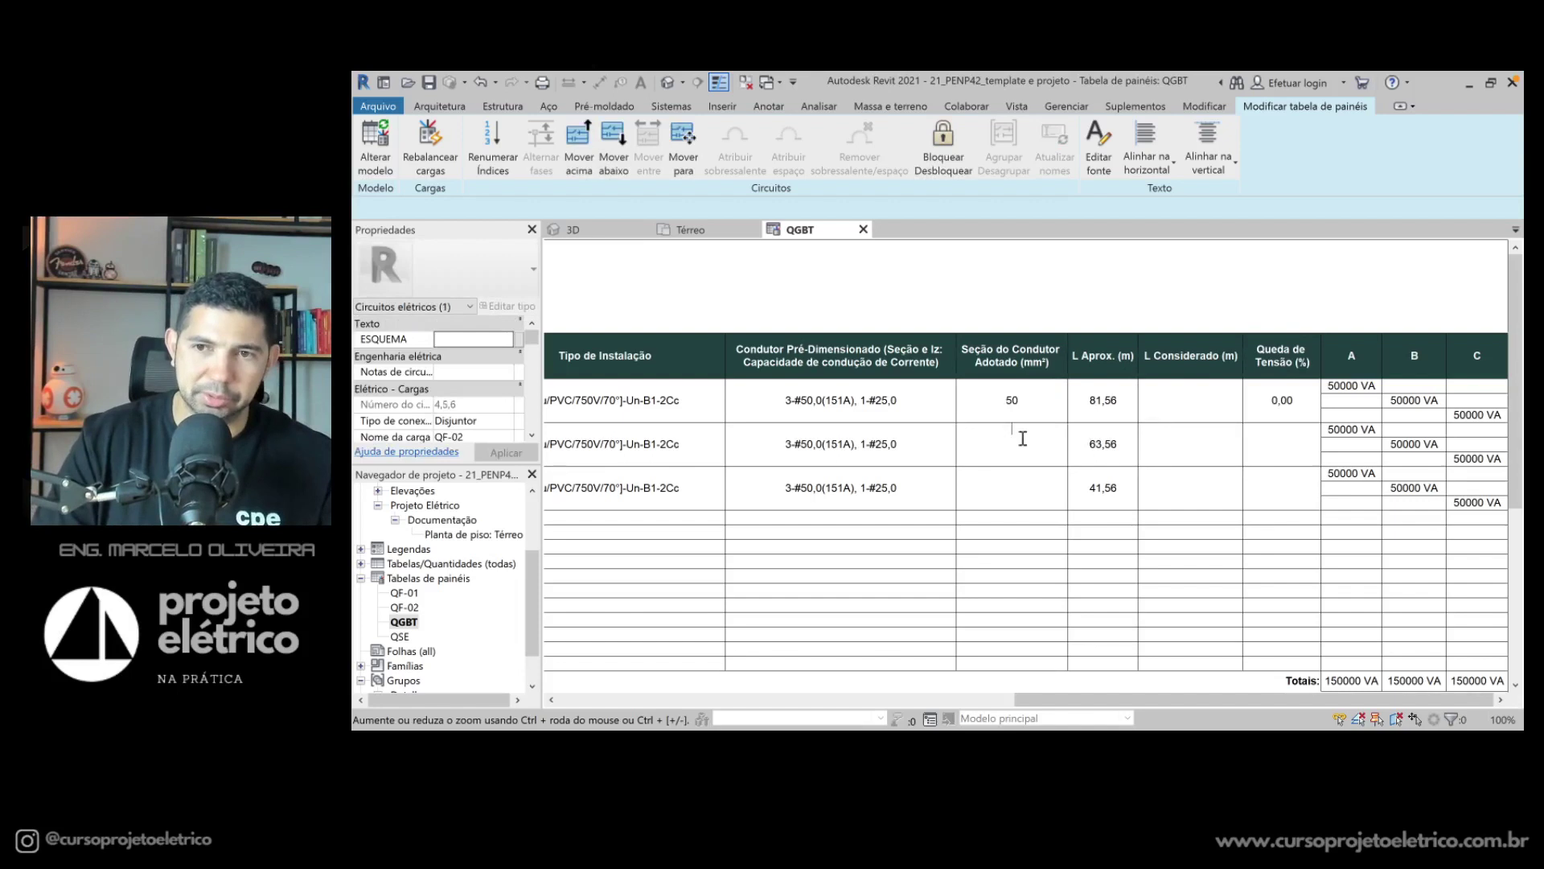
{"action": "type", "text": "50"}
{"action": "key", "text": "Return"}
{"action": "type", "text": "50"}
{"action": "key", "text": "Return"}
Step: Compare the approximate circuit lengths in the QGBT schedule with the panel positions in the Térreo plan
{"action": "left_click_drag", "start_coordinate": [1112, 396], "coordinate": [1116, 495]}
{"action": "left_click", "coordinate": [1106, 531]}
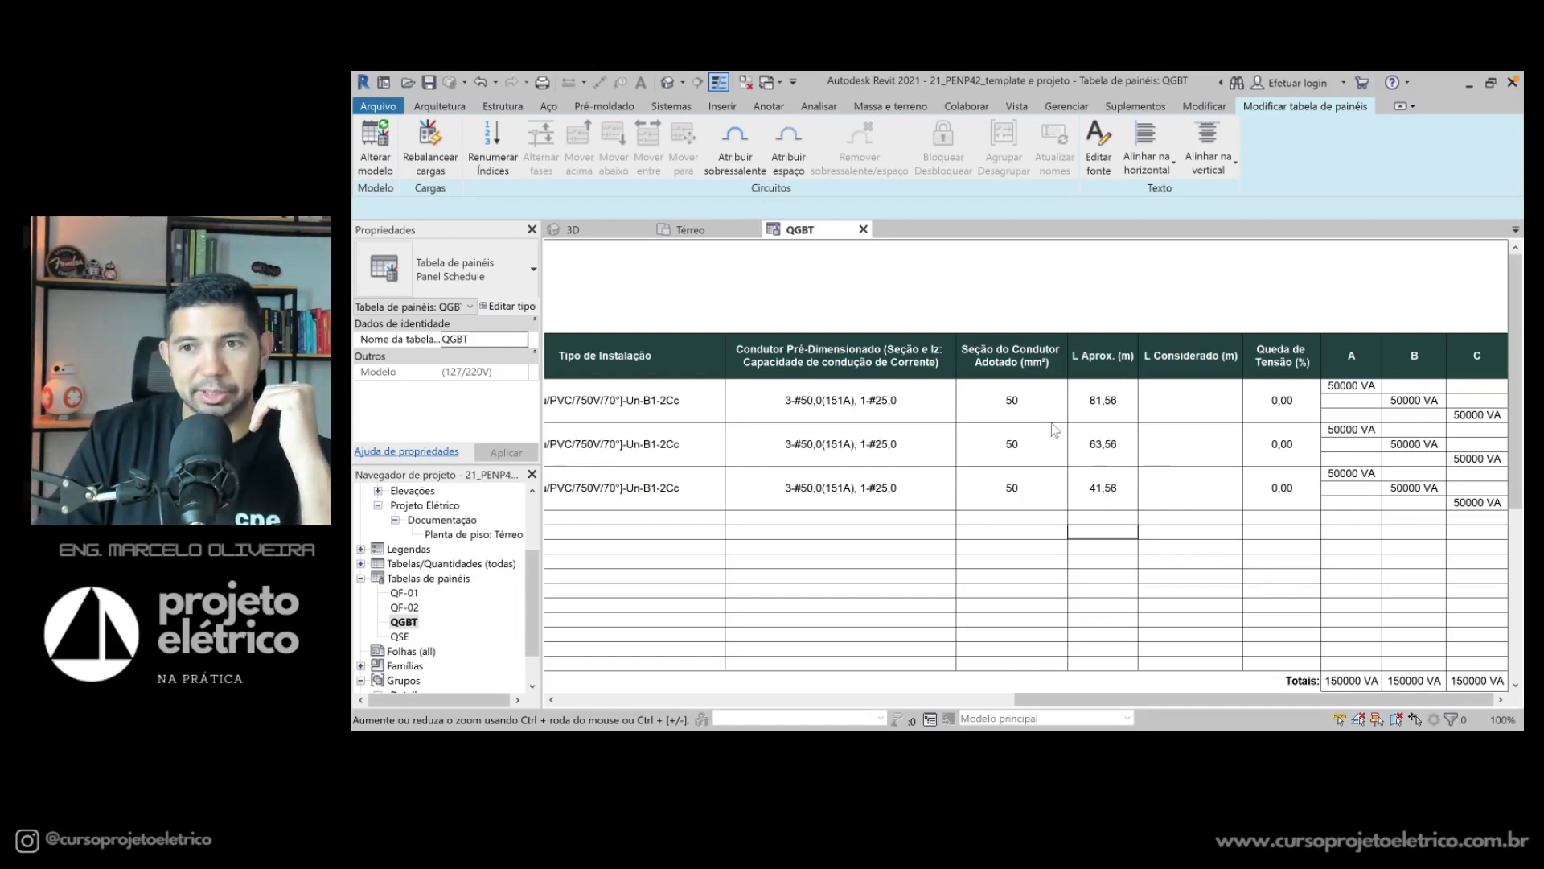
{"action": "left_click", "coordinate": [690, 229]}
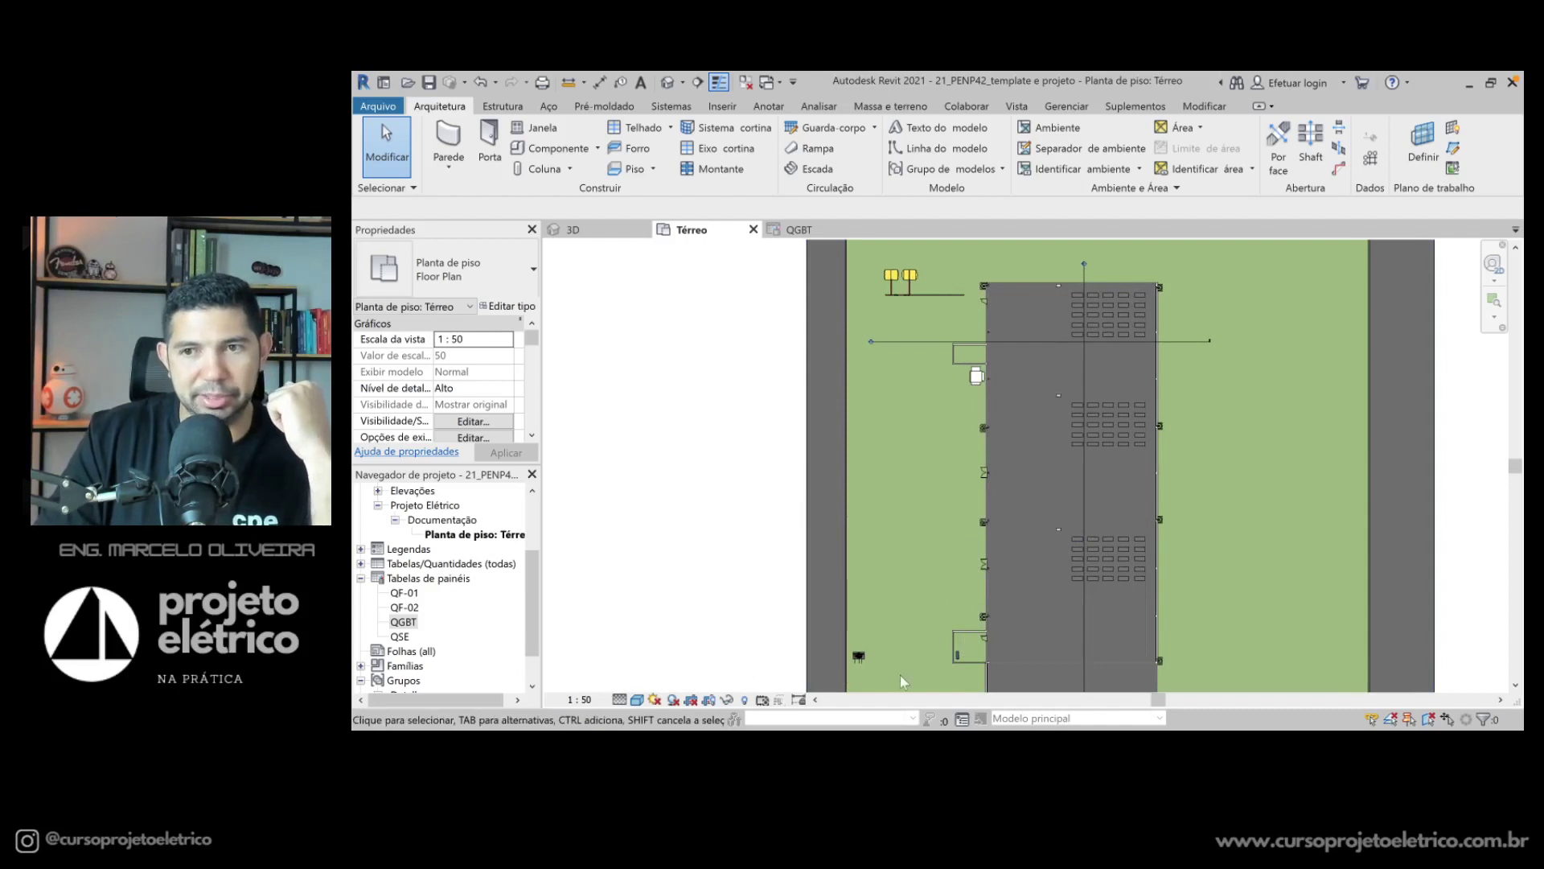
{"action": "scroll", "coordinate": [1060, 277], "scroll_direction": "up", "scroll_amount": 1}
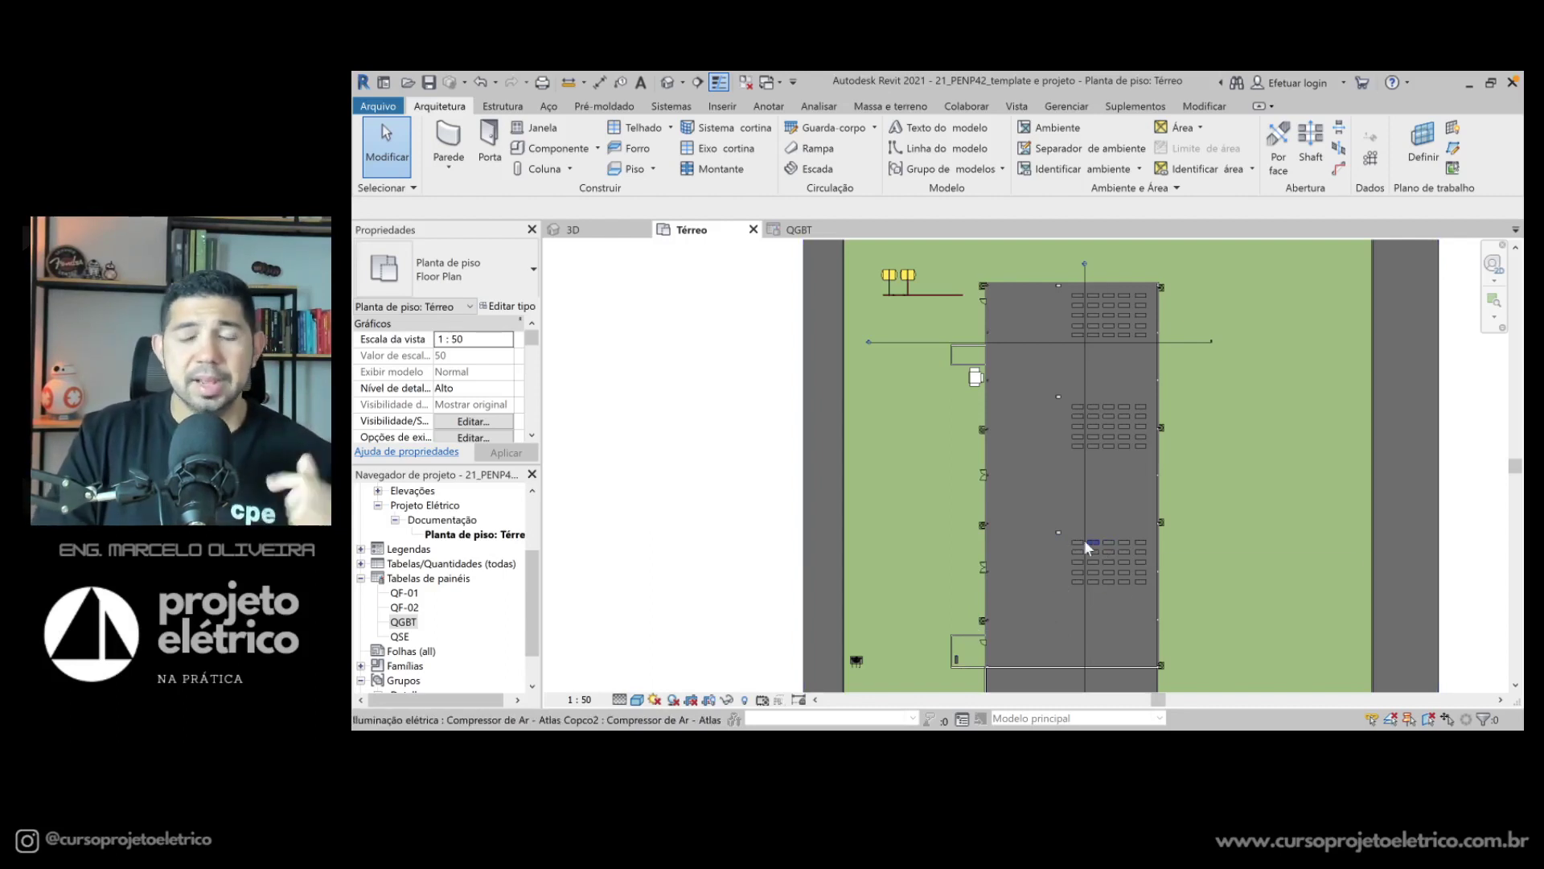
{"action": "left_click", "coordinate": [799, 231]}
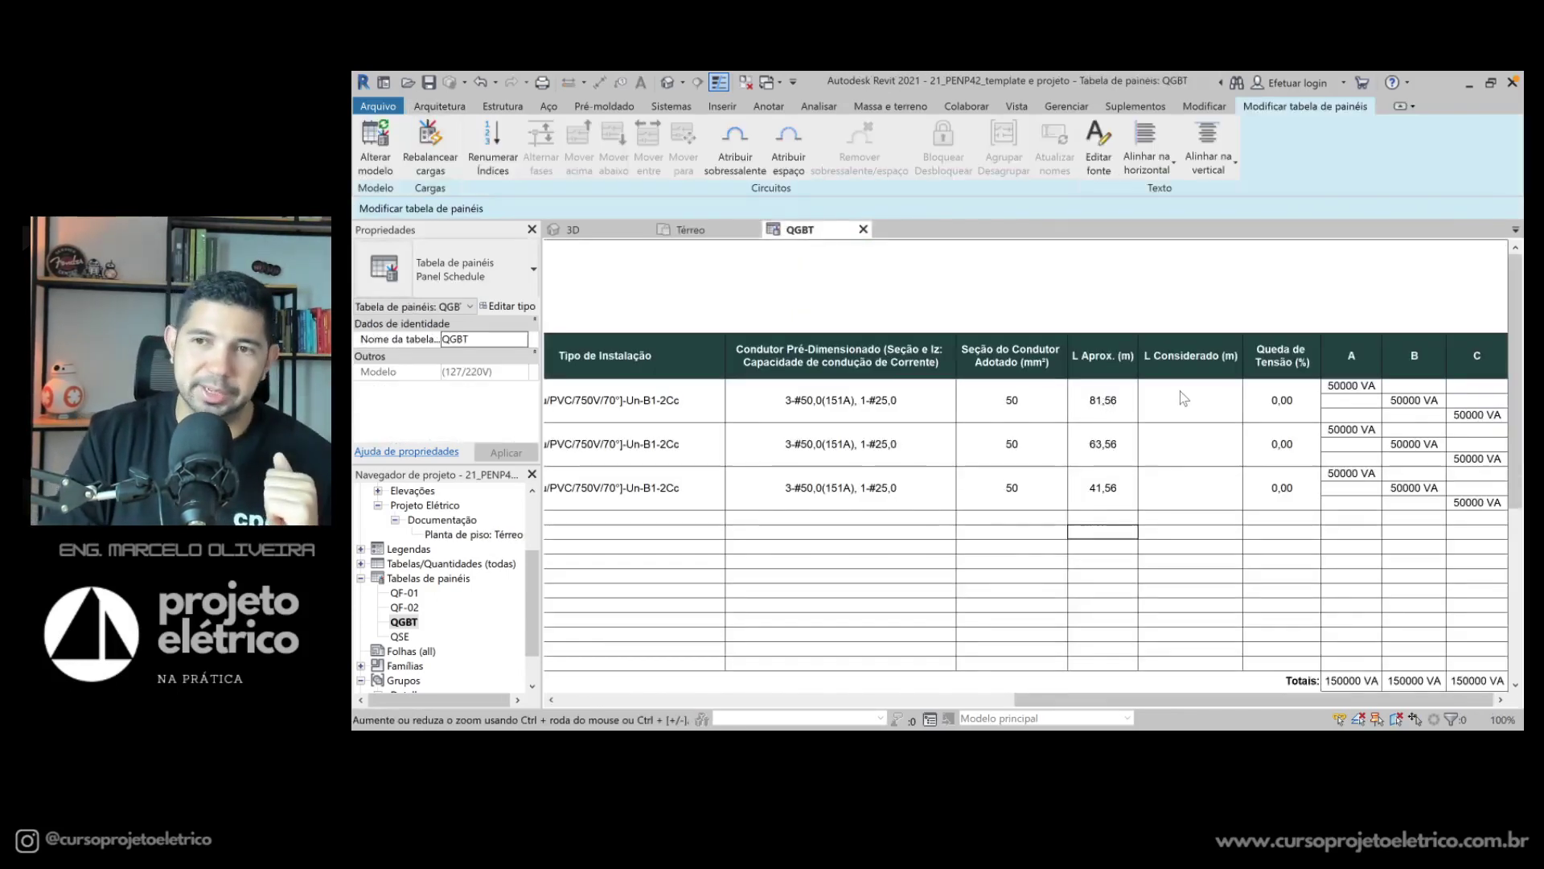
Step: Set the considered lengths of QF-01, QF-02 and QF-03 to 82, 64 and 42 m in the QGBT schedule
{"action": "left_click", "coordinate": [1186, 410]}
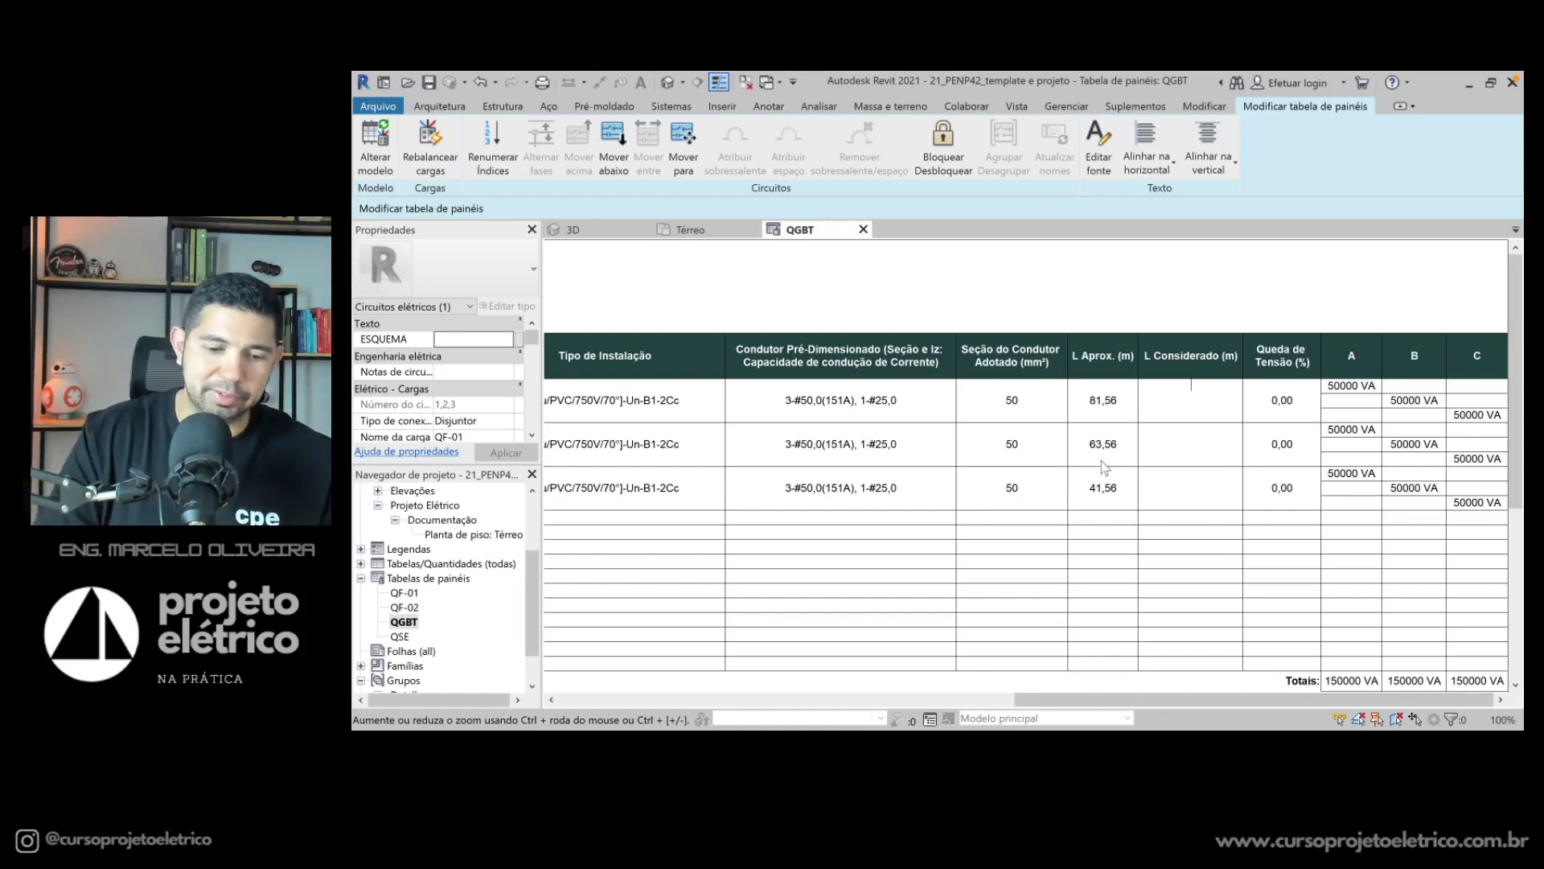
{"action": "key", "text": "Return"}
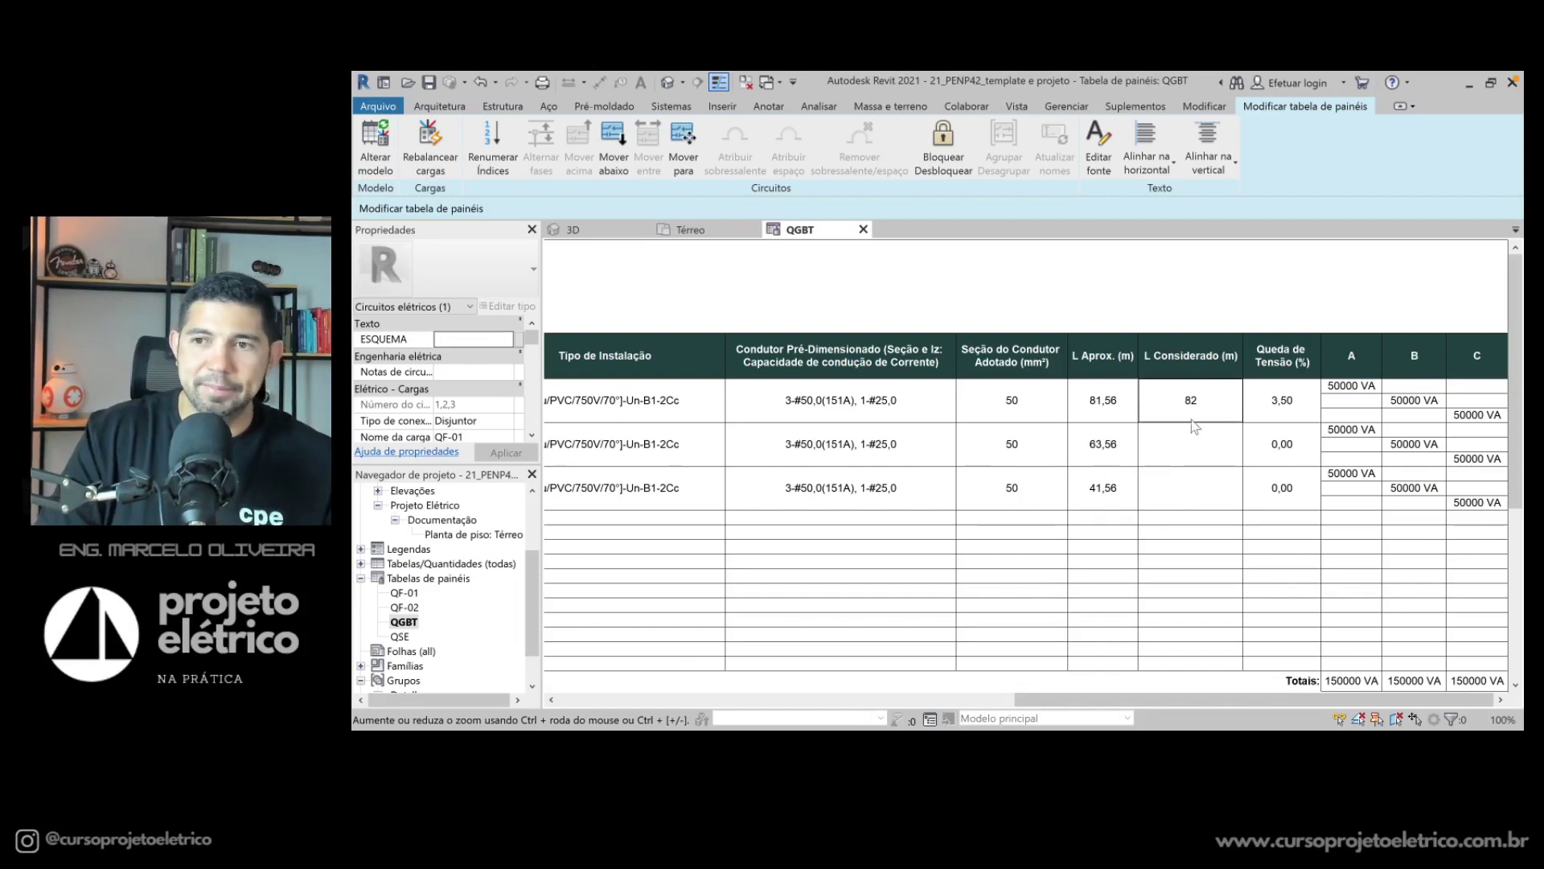
{"action": "left_click", "coordinate": [1192, 459]}
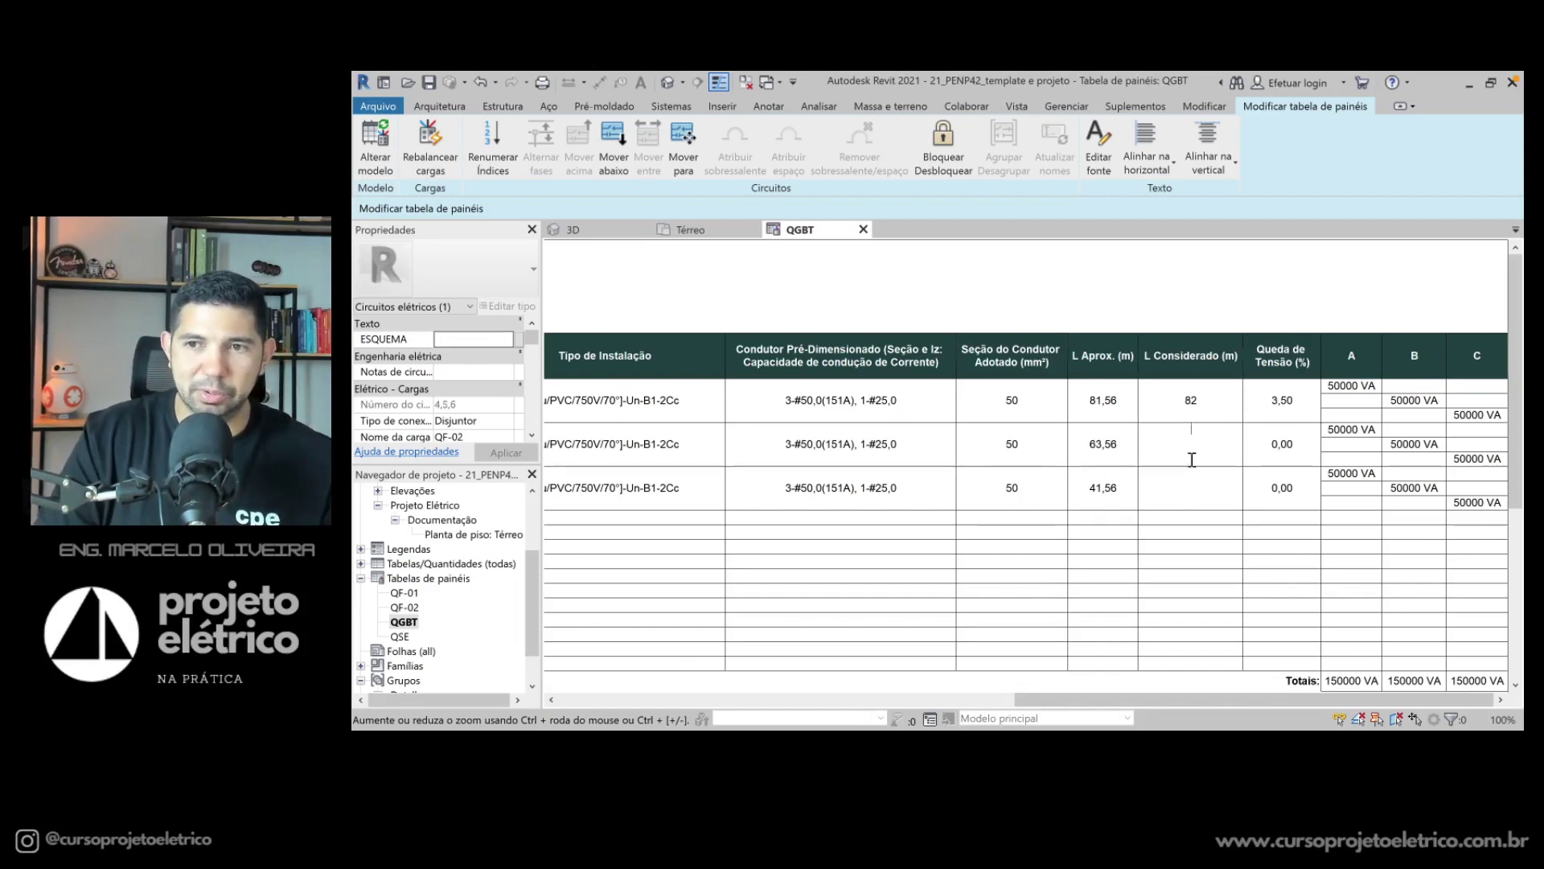
{"action": "type", "text": "64"}
{"action": "key", "text": "Return"}
{"action": "left_click", "coordinate": [1198, 488]}
{"action": "type", "text": "42"}
{"action": "key", "text": "Return"}
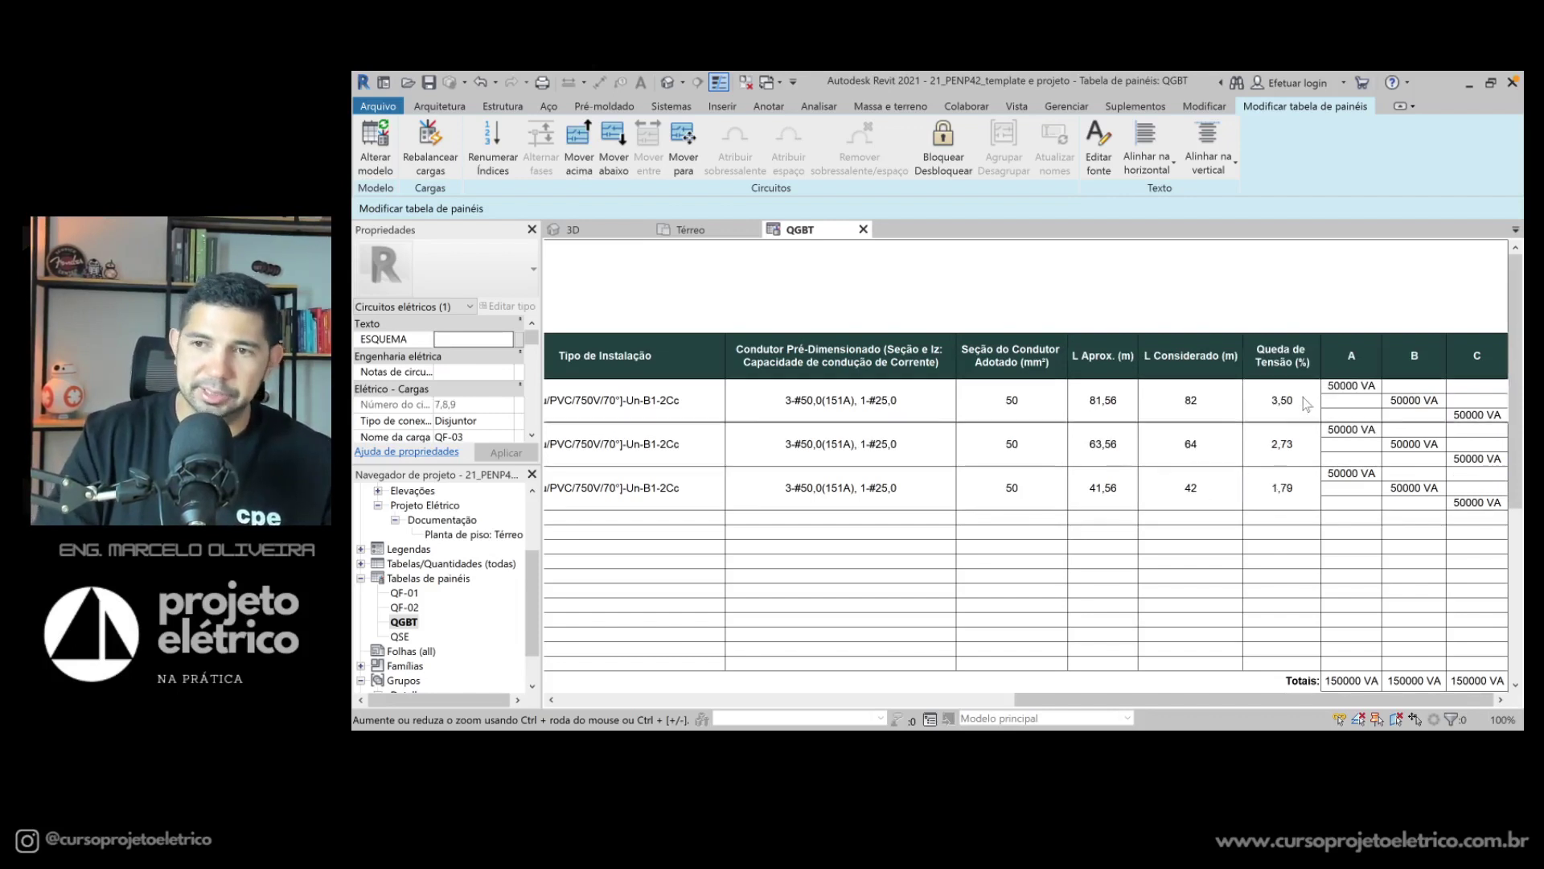
Step: Examine the voltage drops in the QGBT schedule against the distribution panel positions in the Térreo plan, especially for QF-01
{"action": "left_click", "coordinate": [1301, 444]}
{"action": "left_click", "coordinate": [1287, 505]}
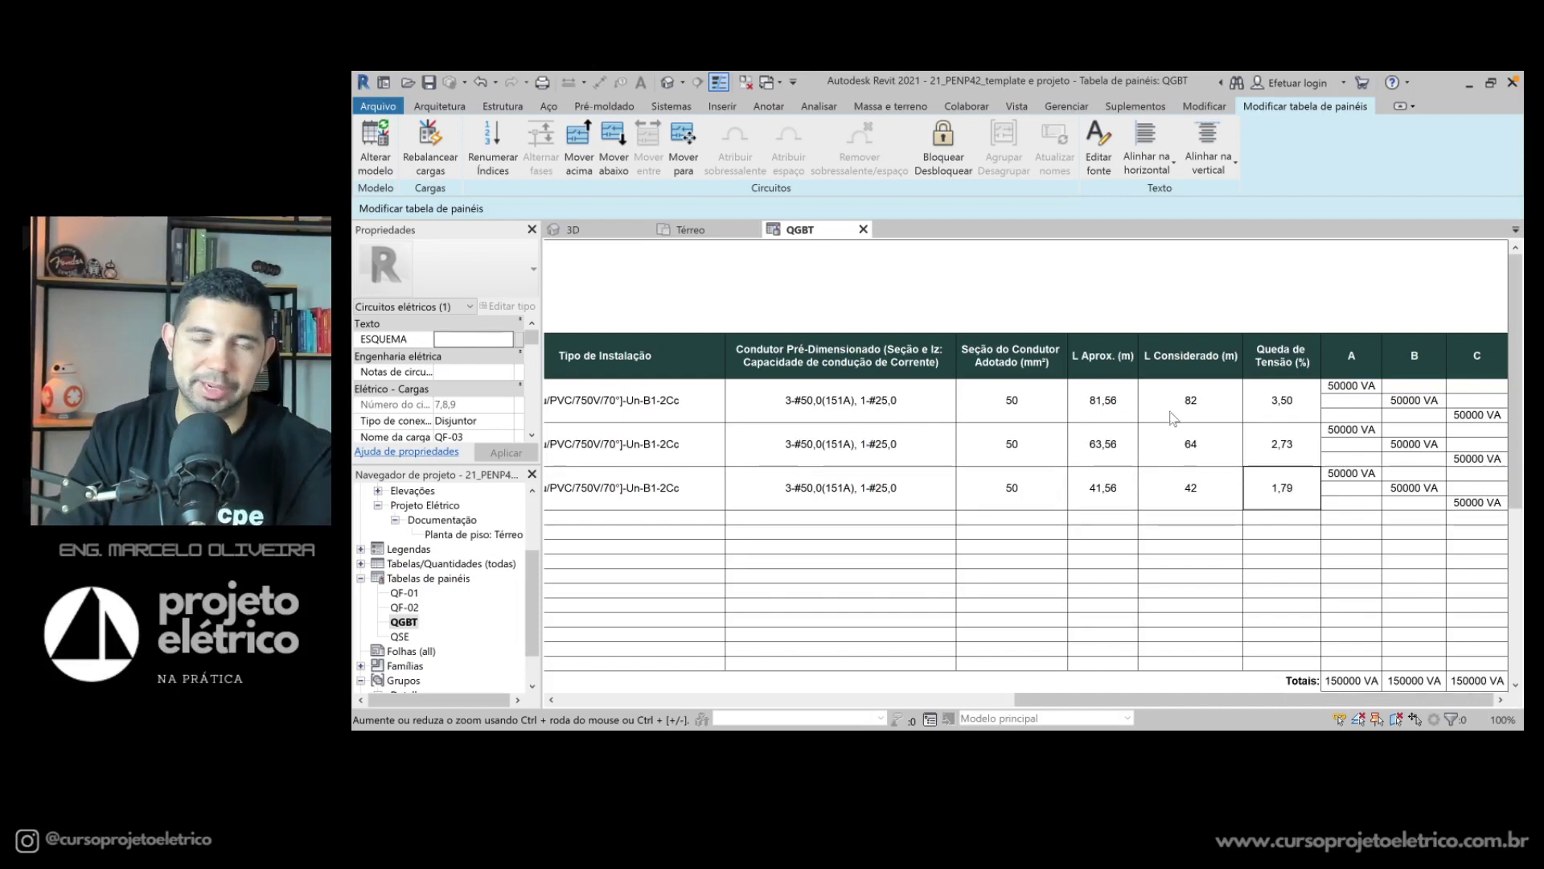
{"action": "left_click", "coordinate": [690, 229]}
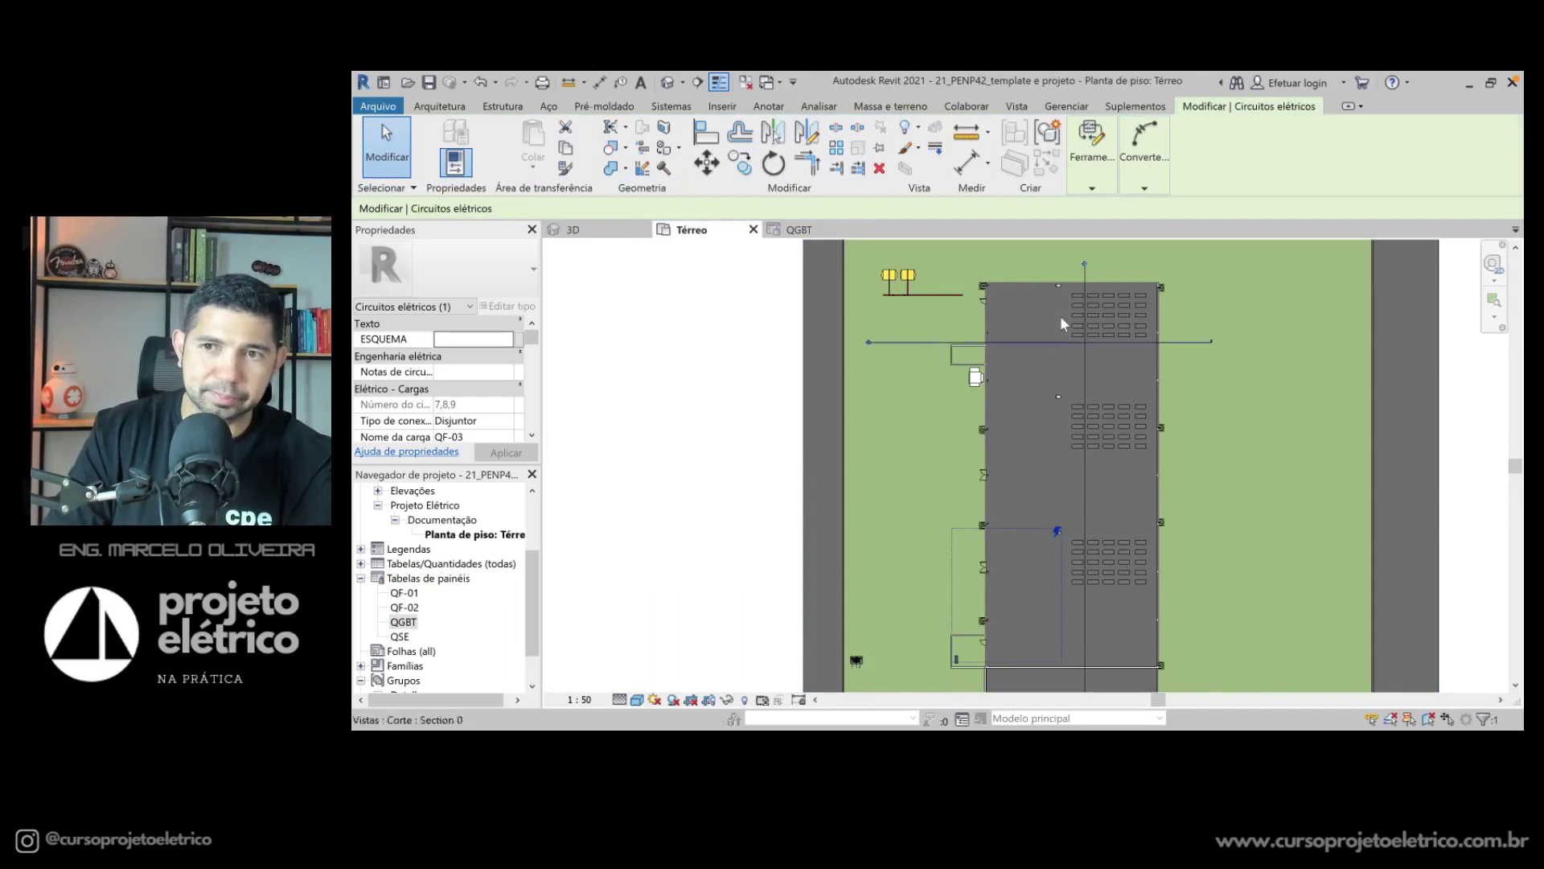
{"action": "left_click", "coordinate": [1060, 284]}
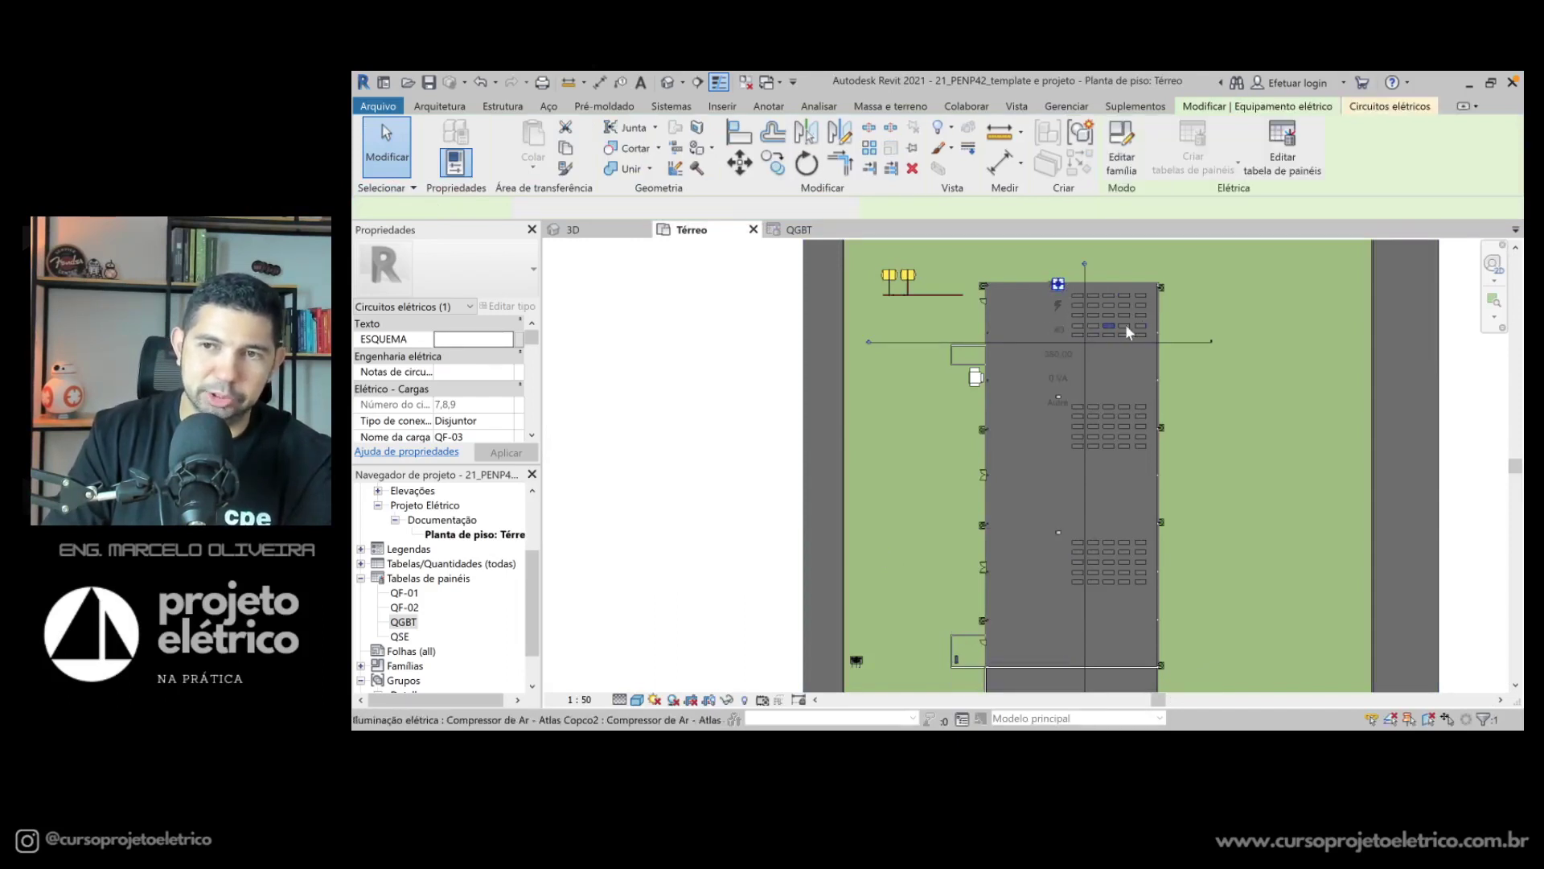
{"action": "left_click", "coordinate": [1059, 286]}
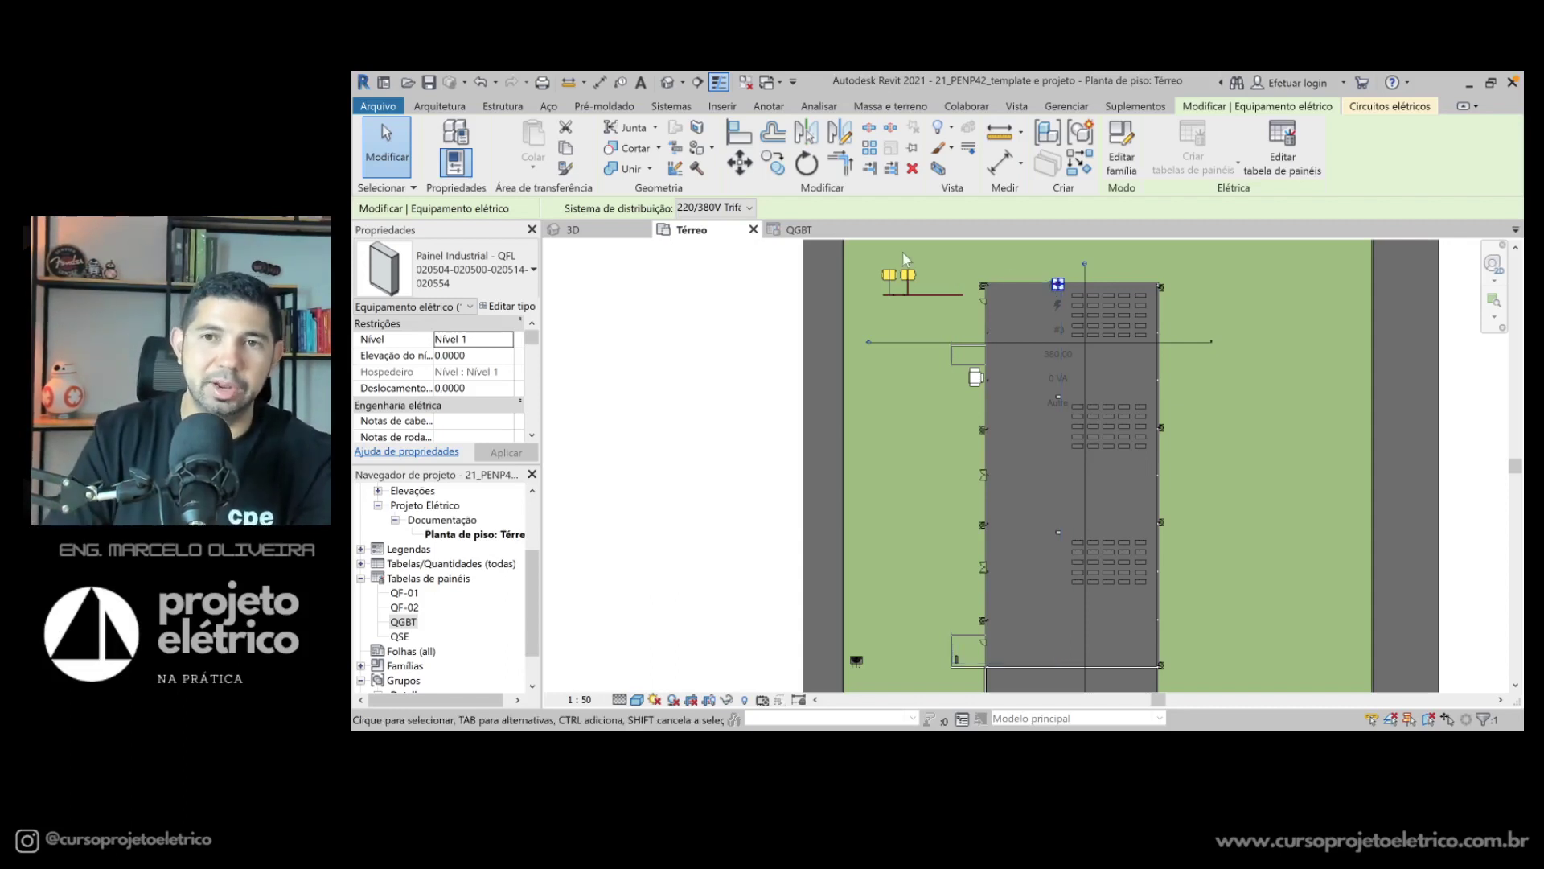
{"action": "left_click", "coordinate": [827, 236]}
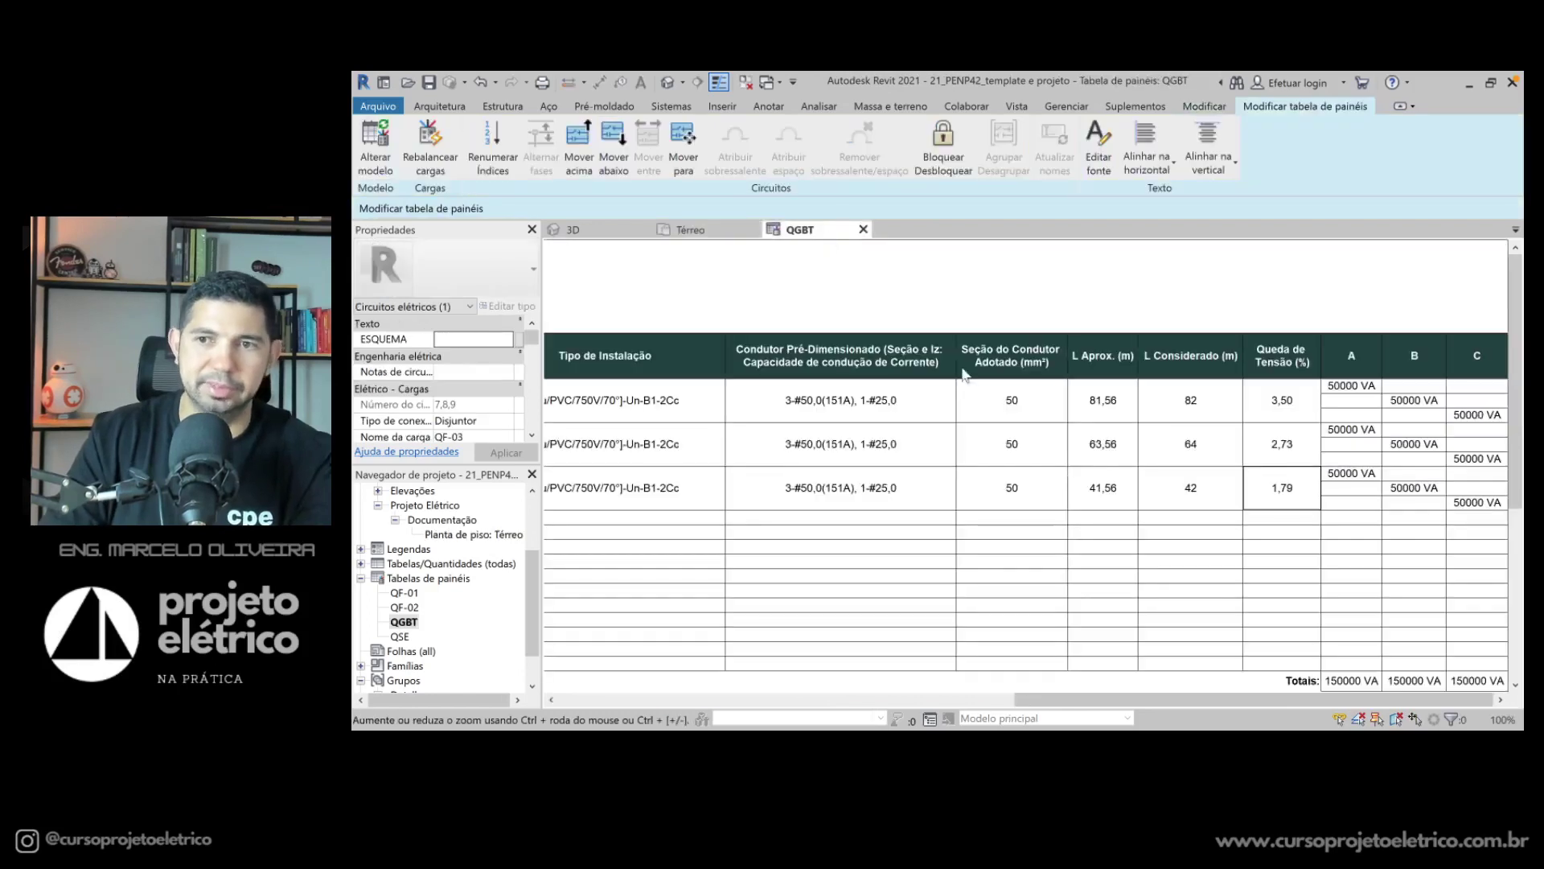
{"action": "left_click", "coordinate": [1273, 414]}
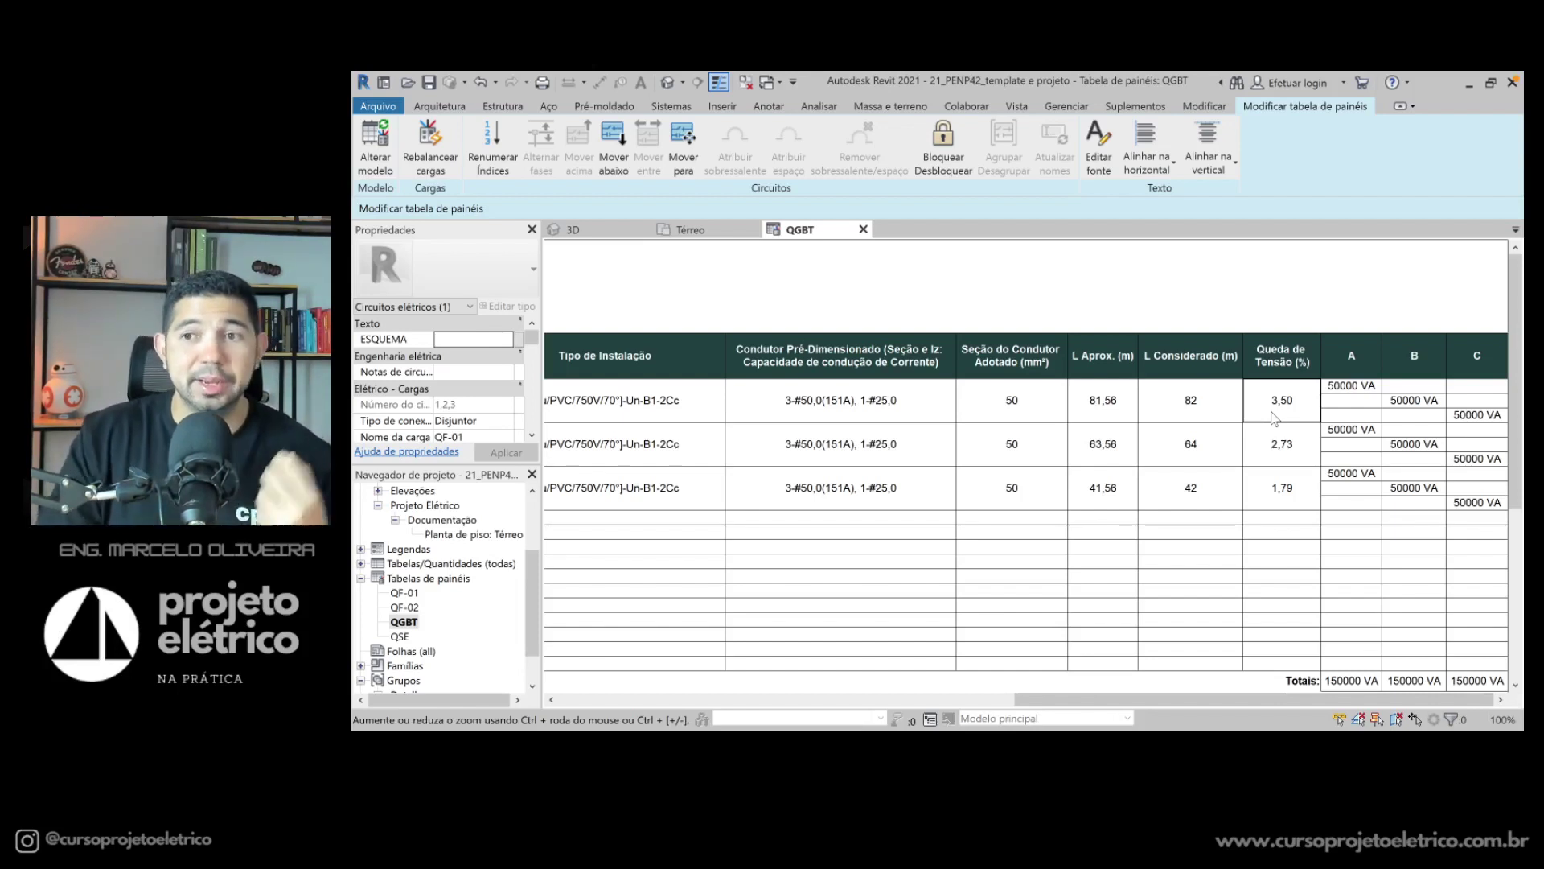
{"action": "left_click", "coordinate": [717, 229]}
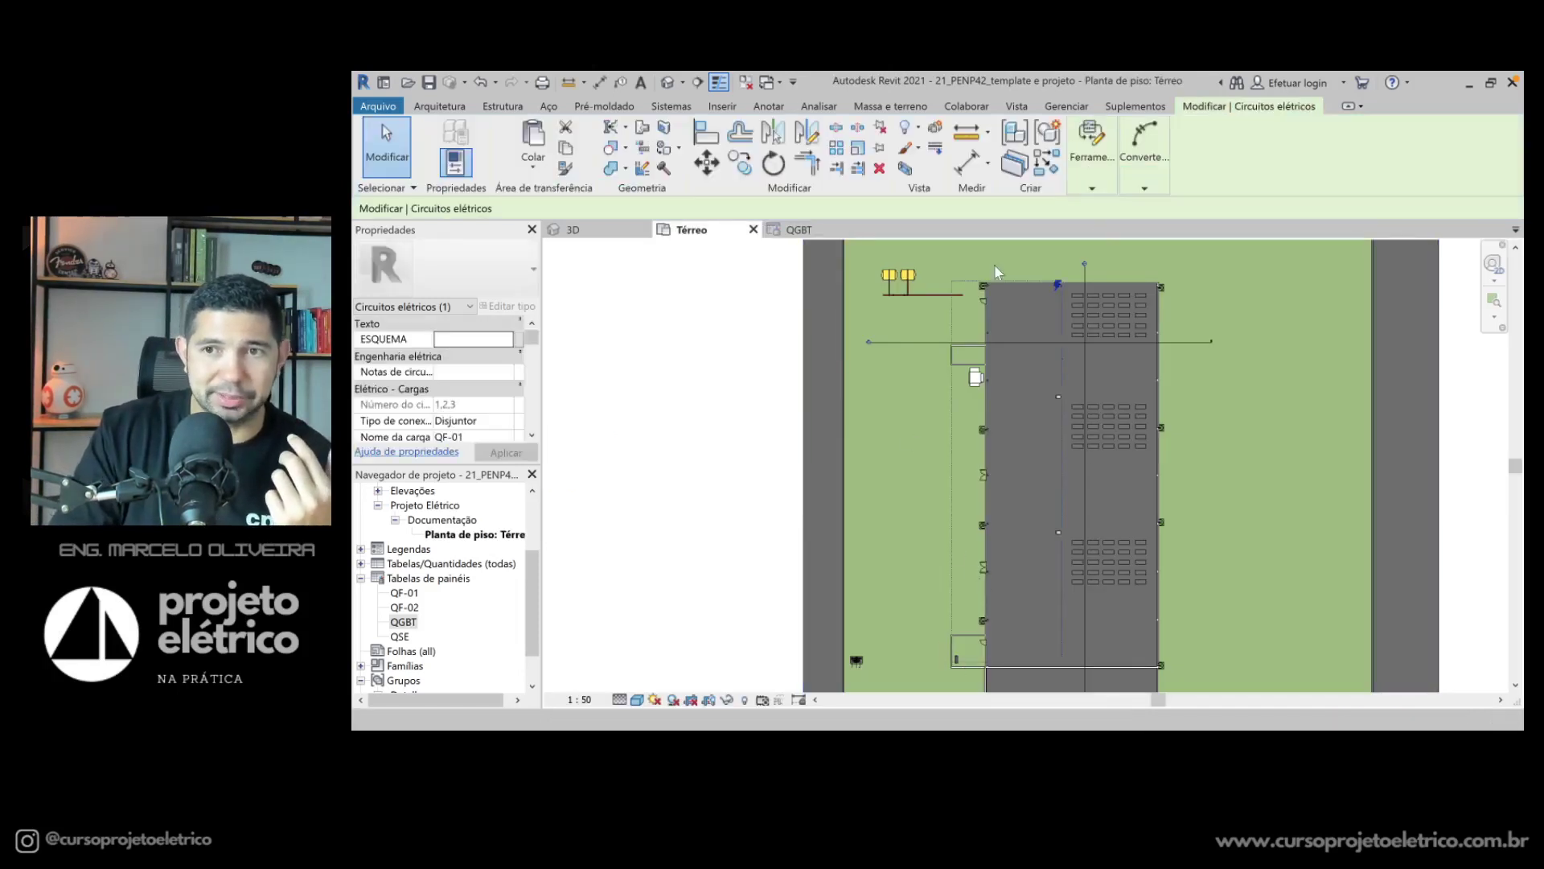
{"action": "left_click", "coordinate": [822, 231]}
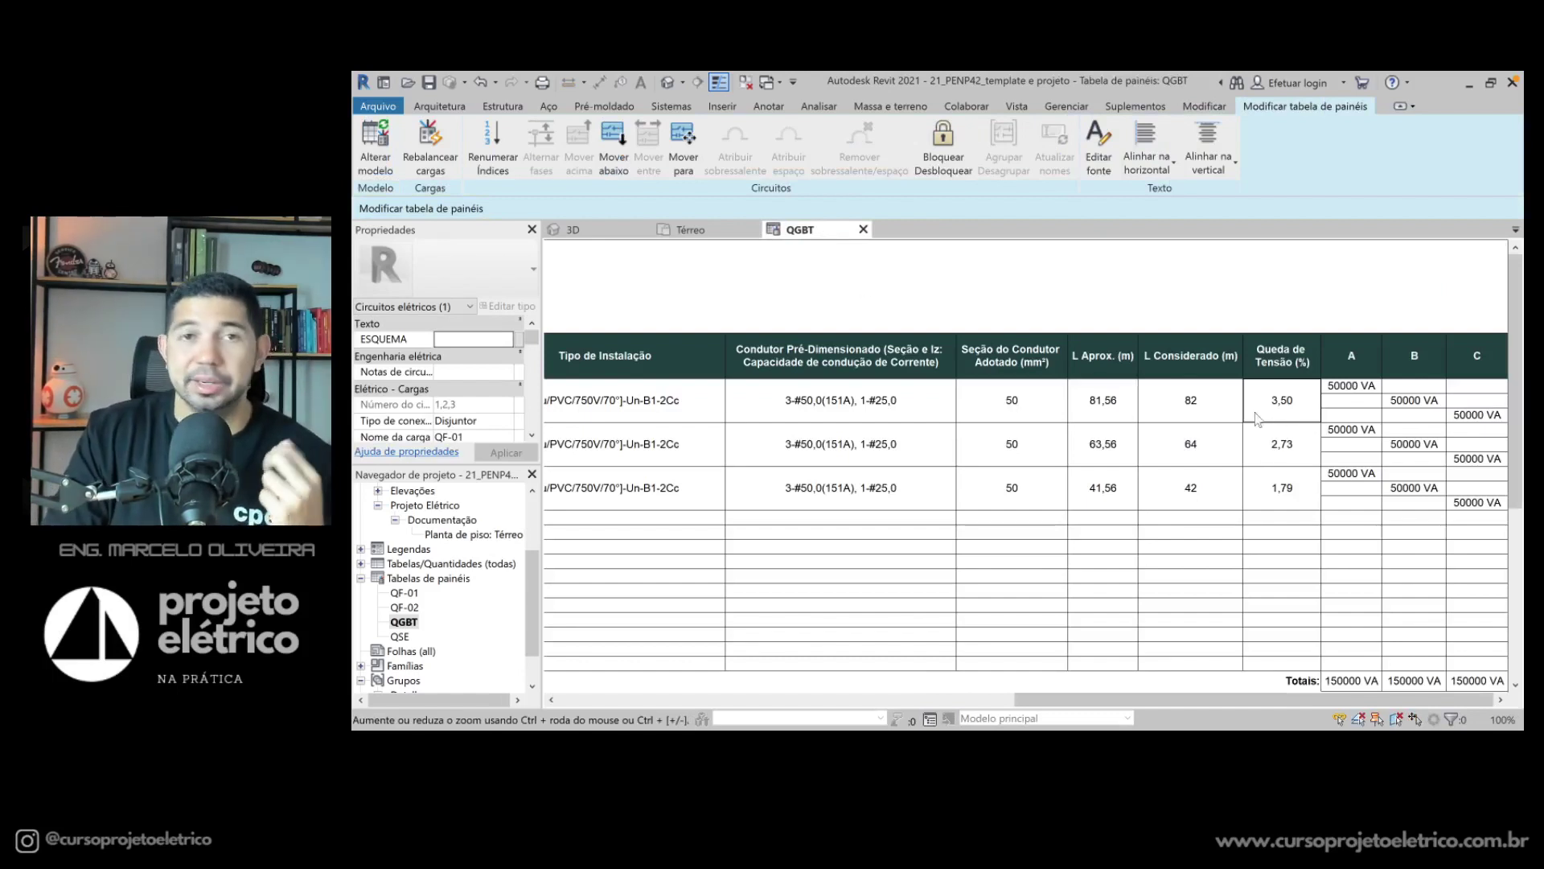
{"action": "left_click", "coordinate": [718, 229]}
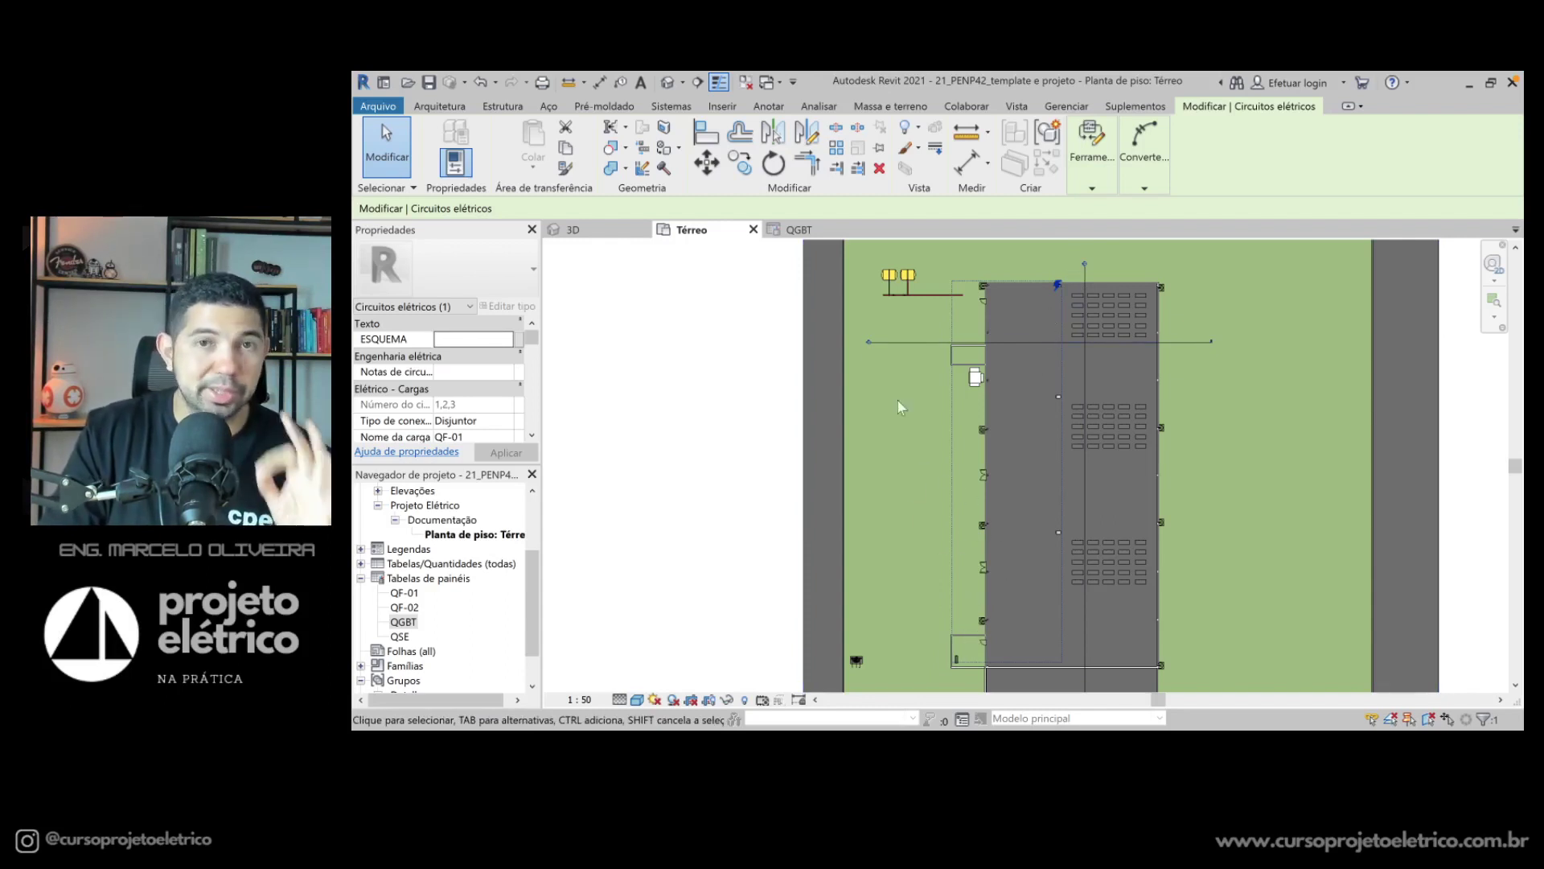
{"action": "left_click", "coordinate": [802, 230]}
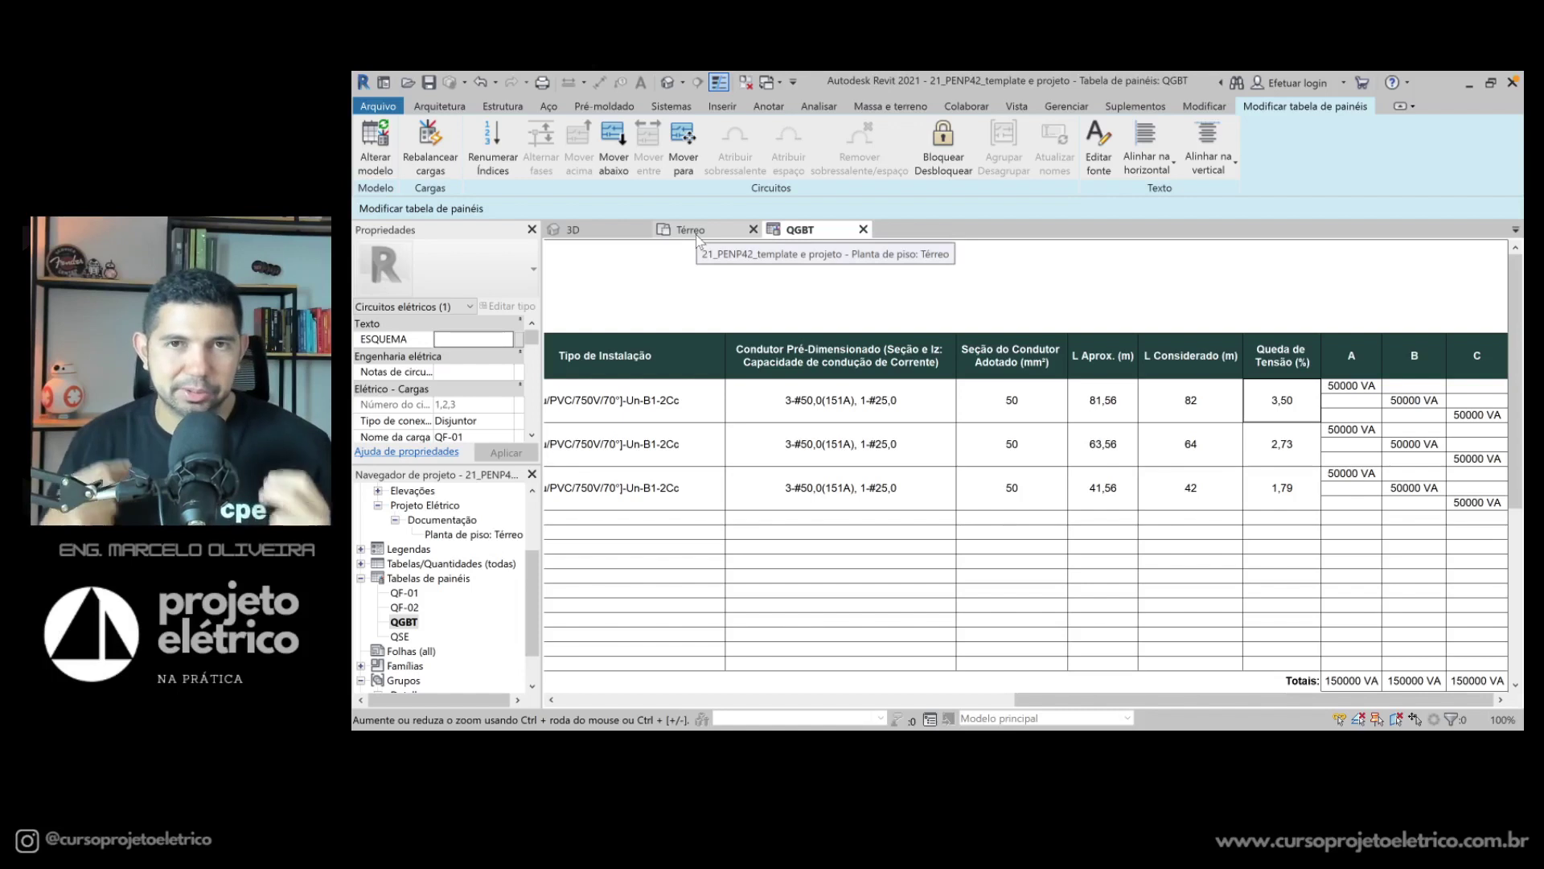
Step: Review the building, the pole substation and the QGBT panel in the 3D view
{"action": "left_click", "coordinate": [602, 234]}
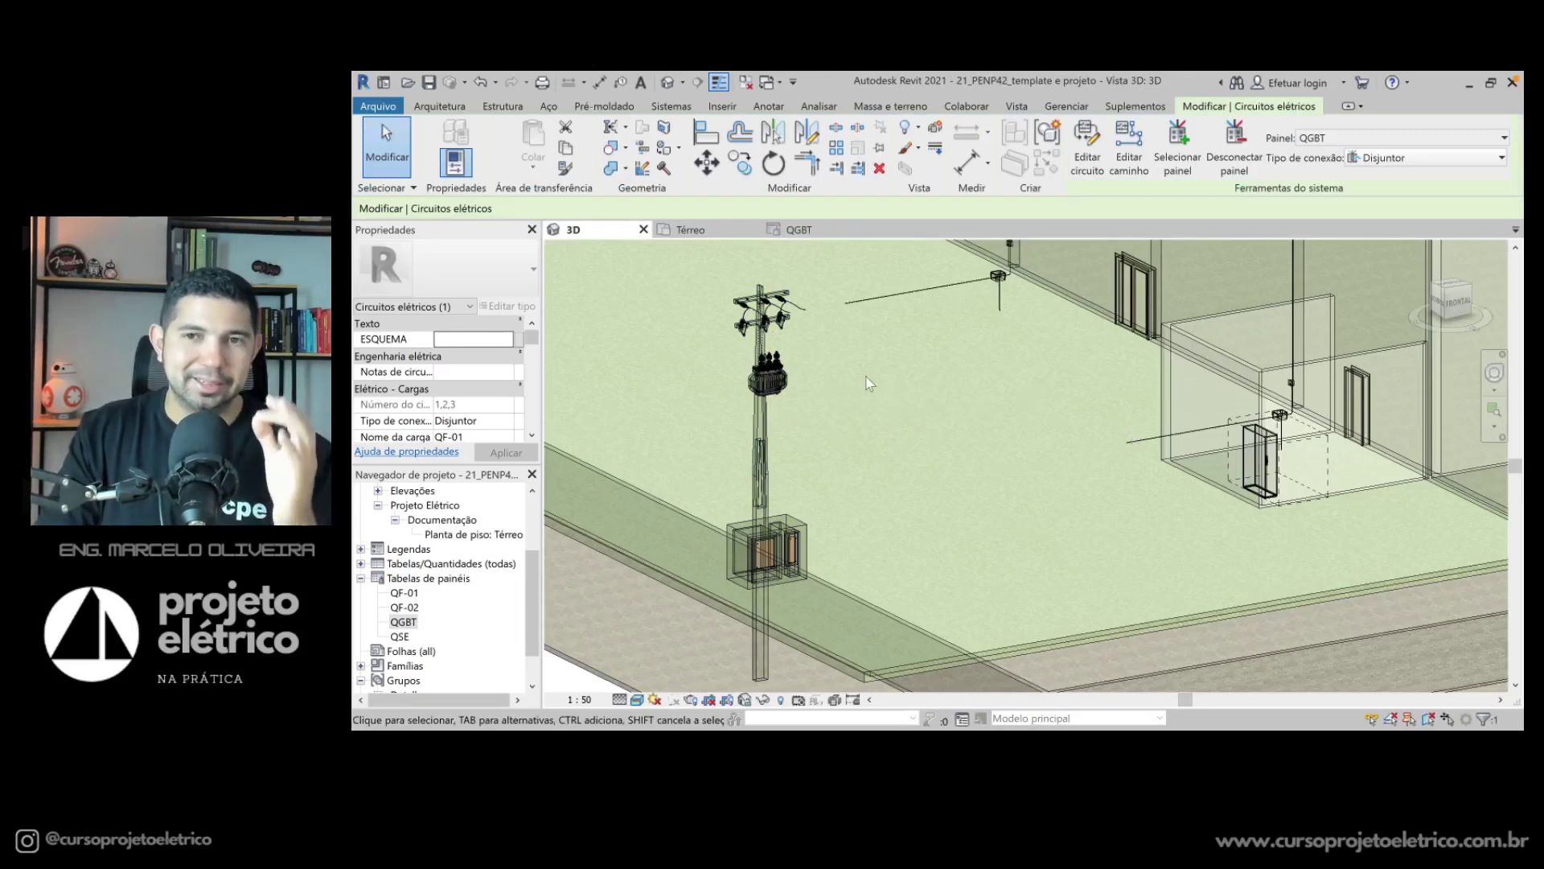
{"action": "scroll", "coordinate": [869, 384], "scroll_direction": "down", "scroll_amount": 5}
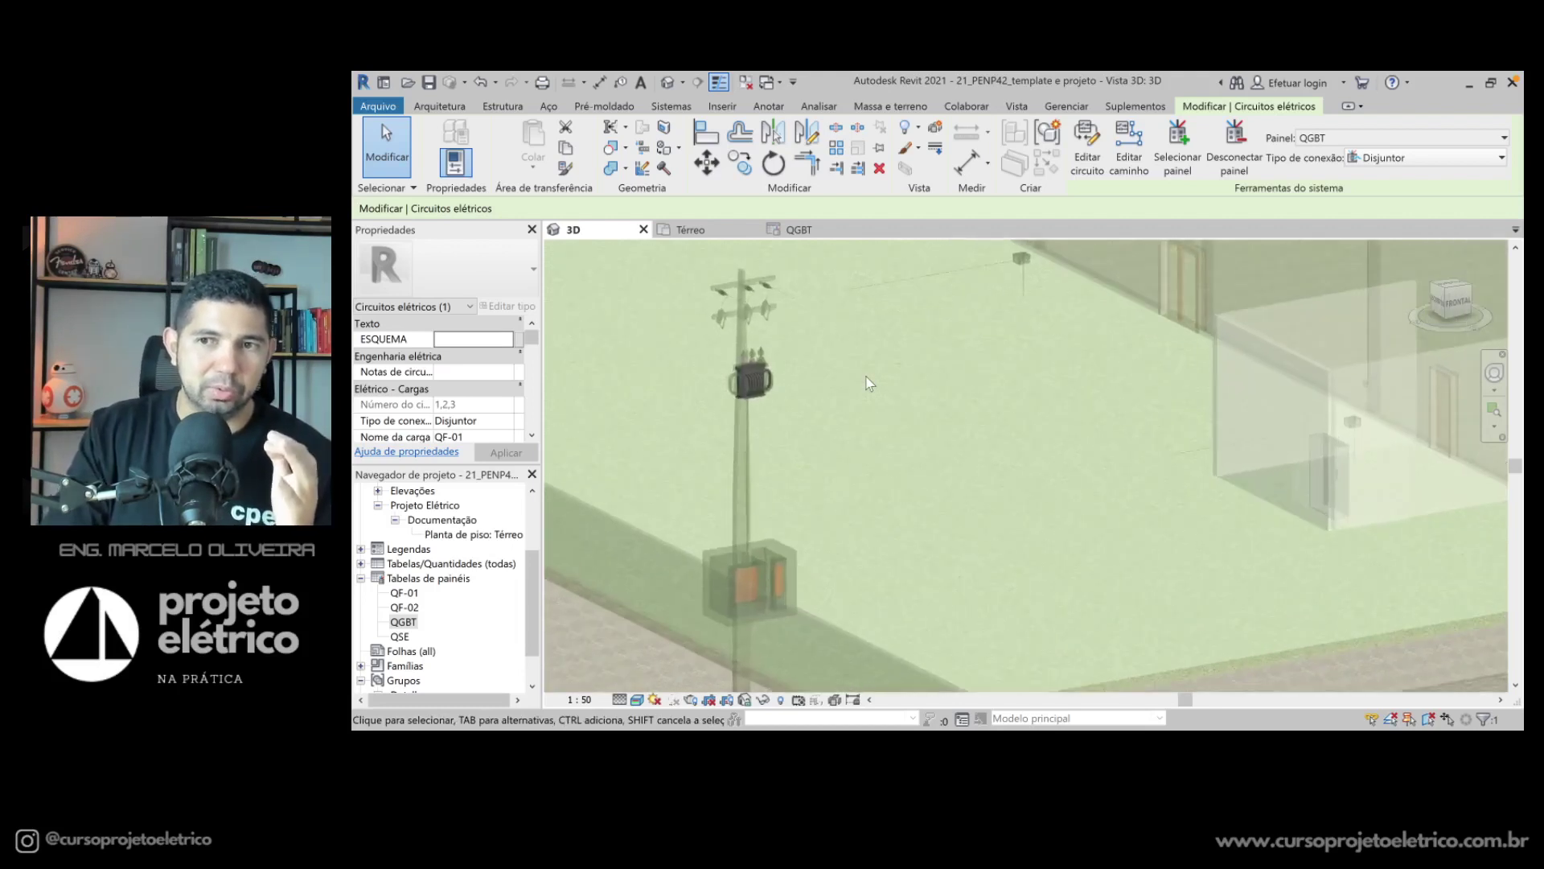
{"action": "middle_click_drag", "start_coordinate": [866, 394], "coordinate": [838, 569]}
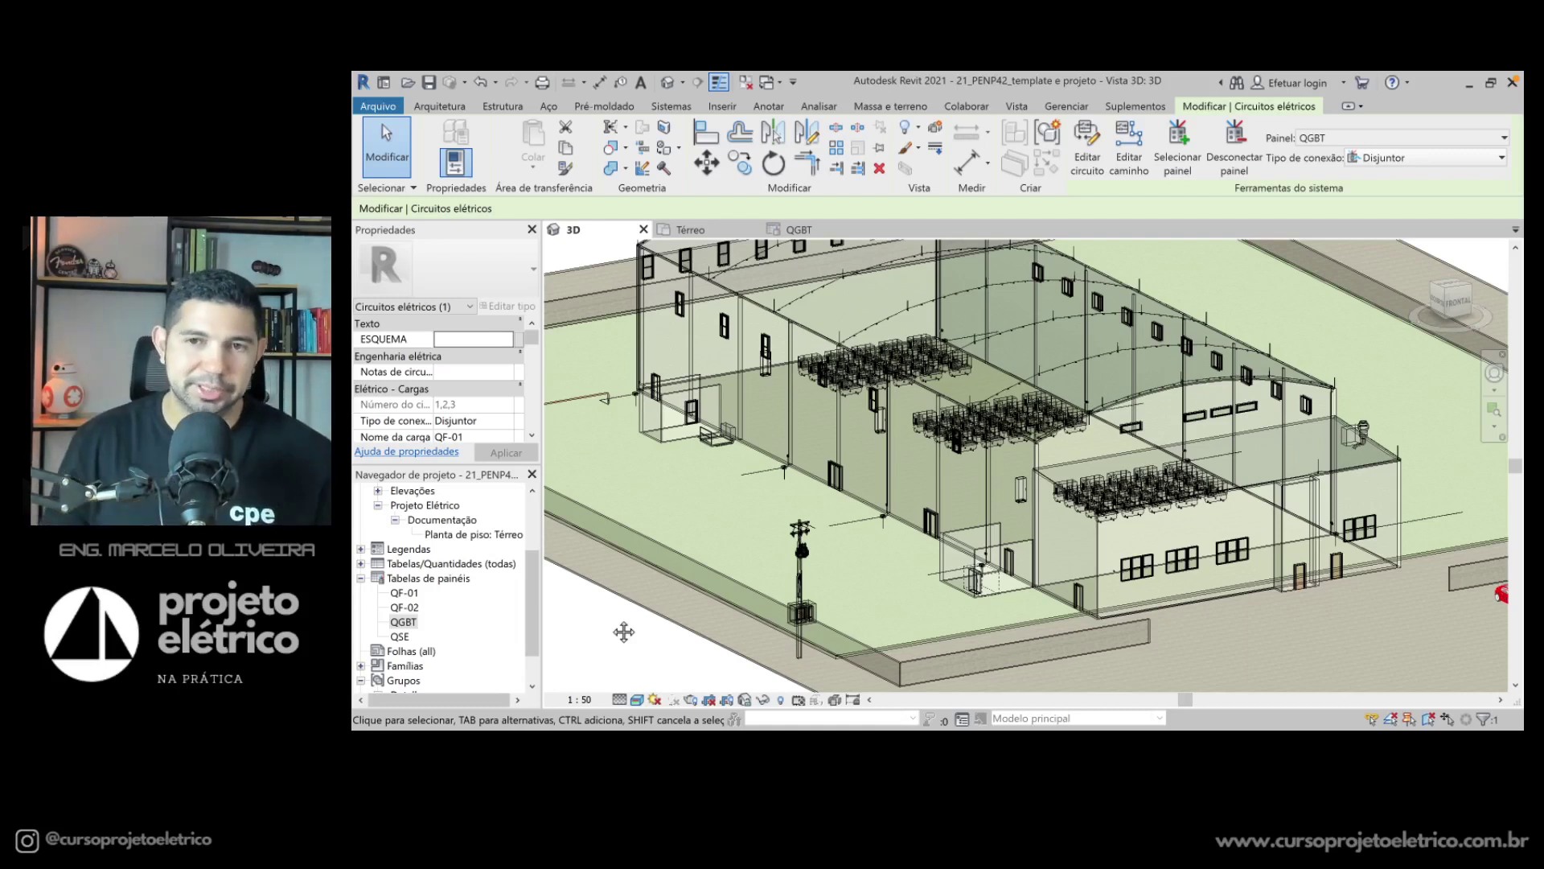
{"action": "key", "text": "Escape"}
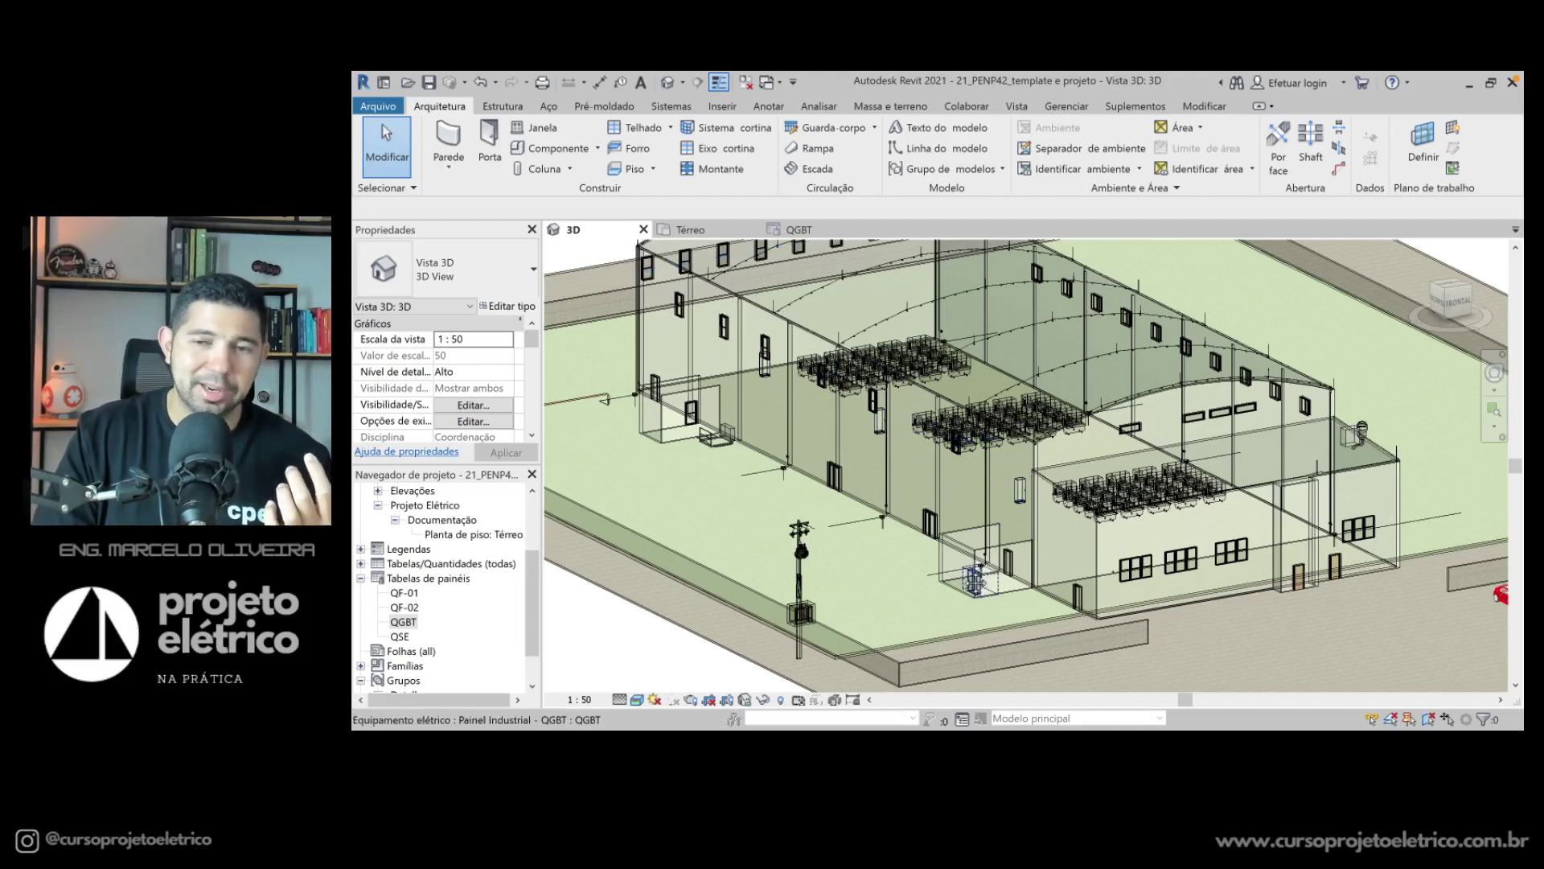
{"action": "scroll", "coordinate": [921, 623], "scroll_direction": "up", "scroll_amount": 4}
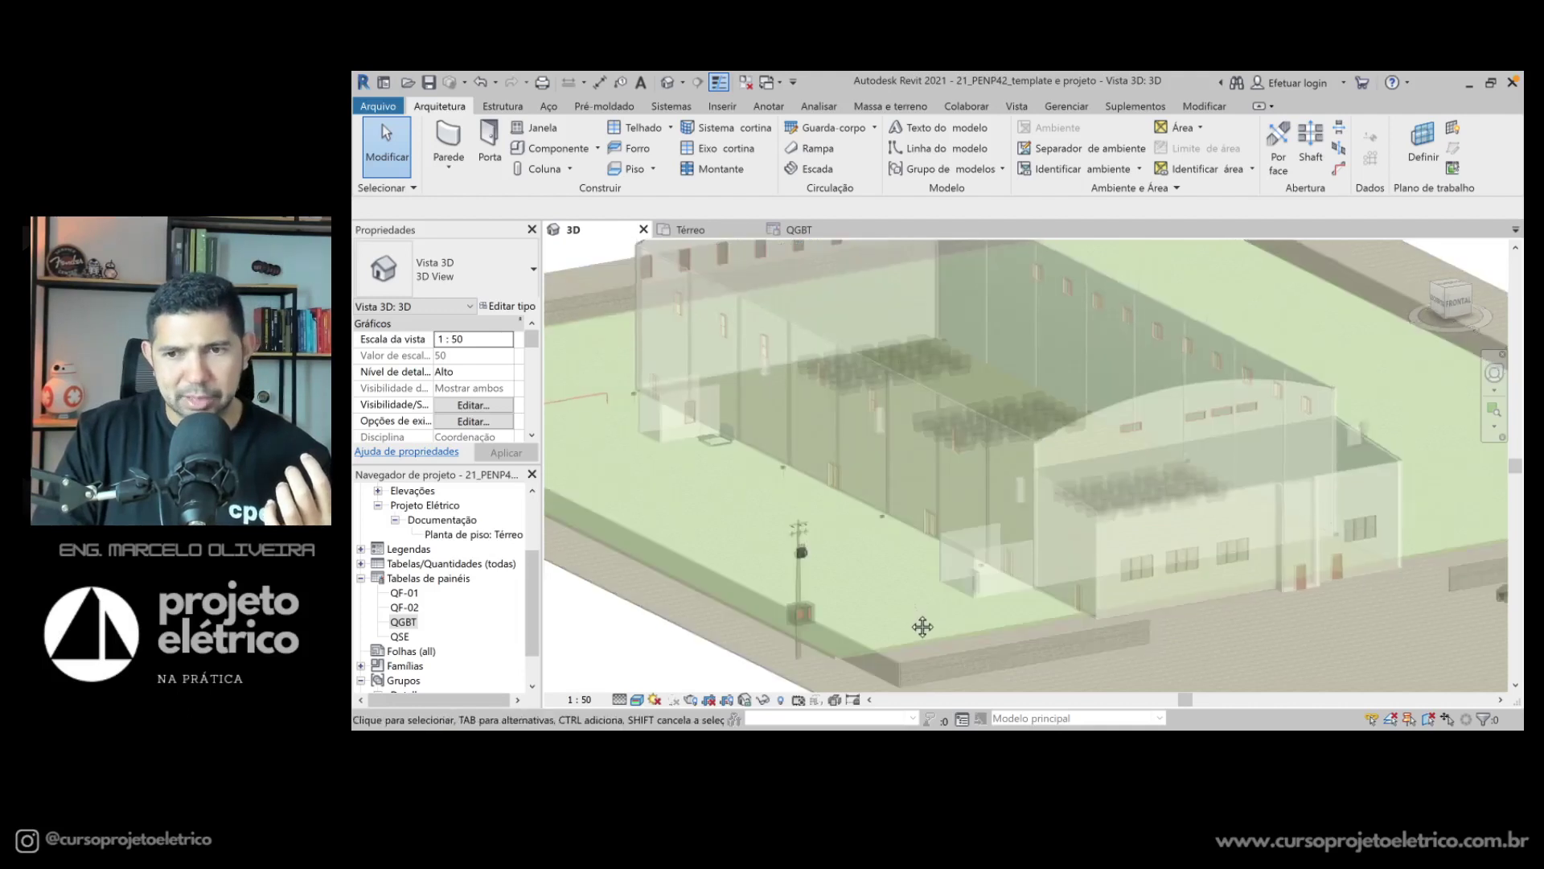
{"action": "scroll", "coordinate": [923, 629], "scroll_direction": "up", "scroll_amount": 2}
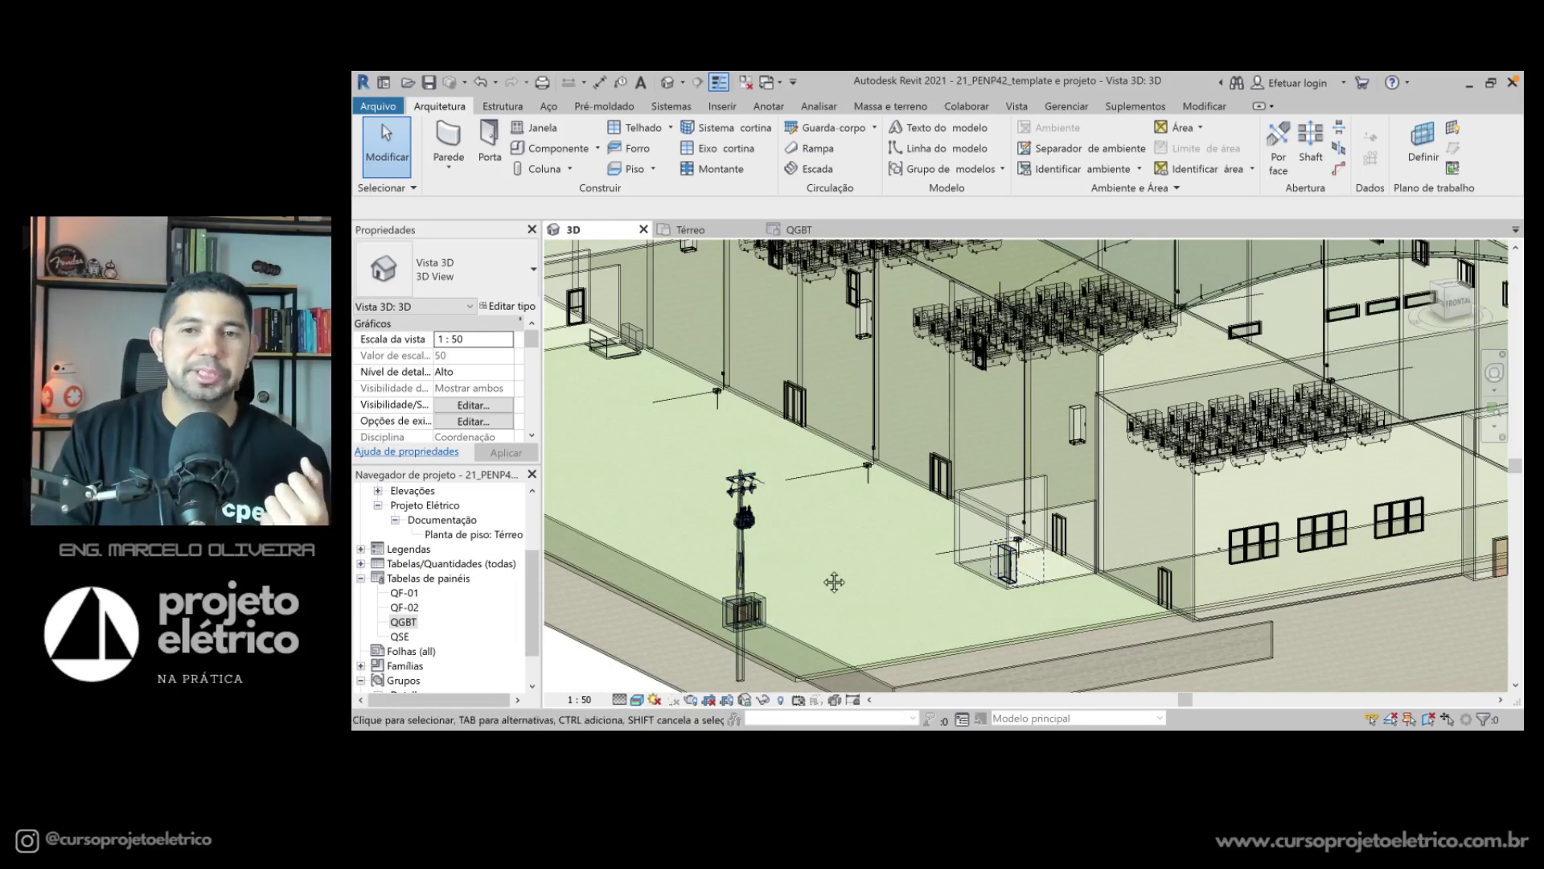
{"action": "middle_click_drag", "start_coordinate": [914, 477], "coordinate": [893, 521]}
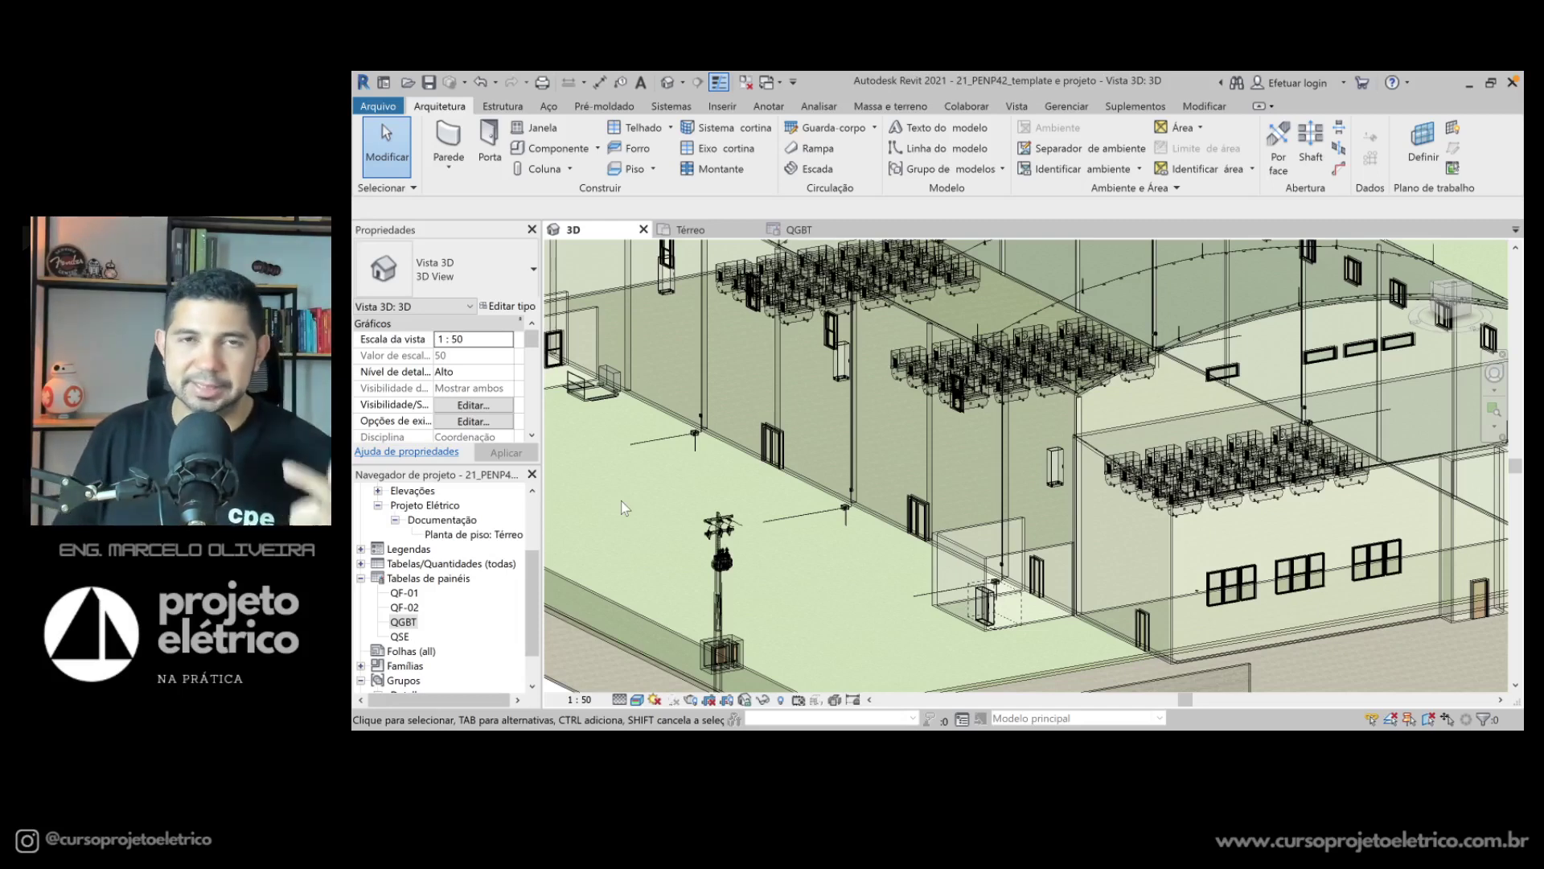
Step: Set the model transparency of the 3D view to 0 in the graphic display options and apply it
{"action": "left_click", "coordinate": [637, 700]}
{"action": "left_click", "coordinate": [795, 588]}
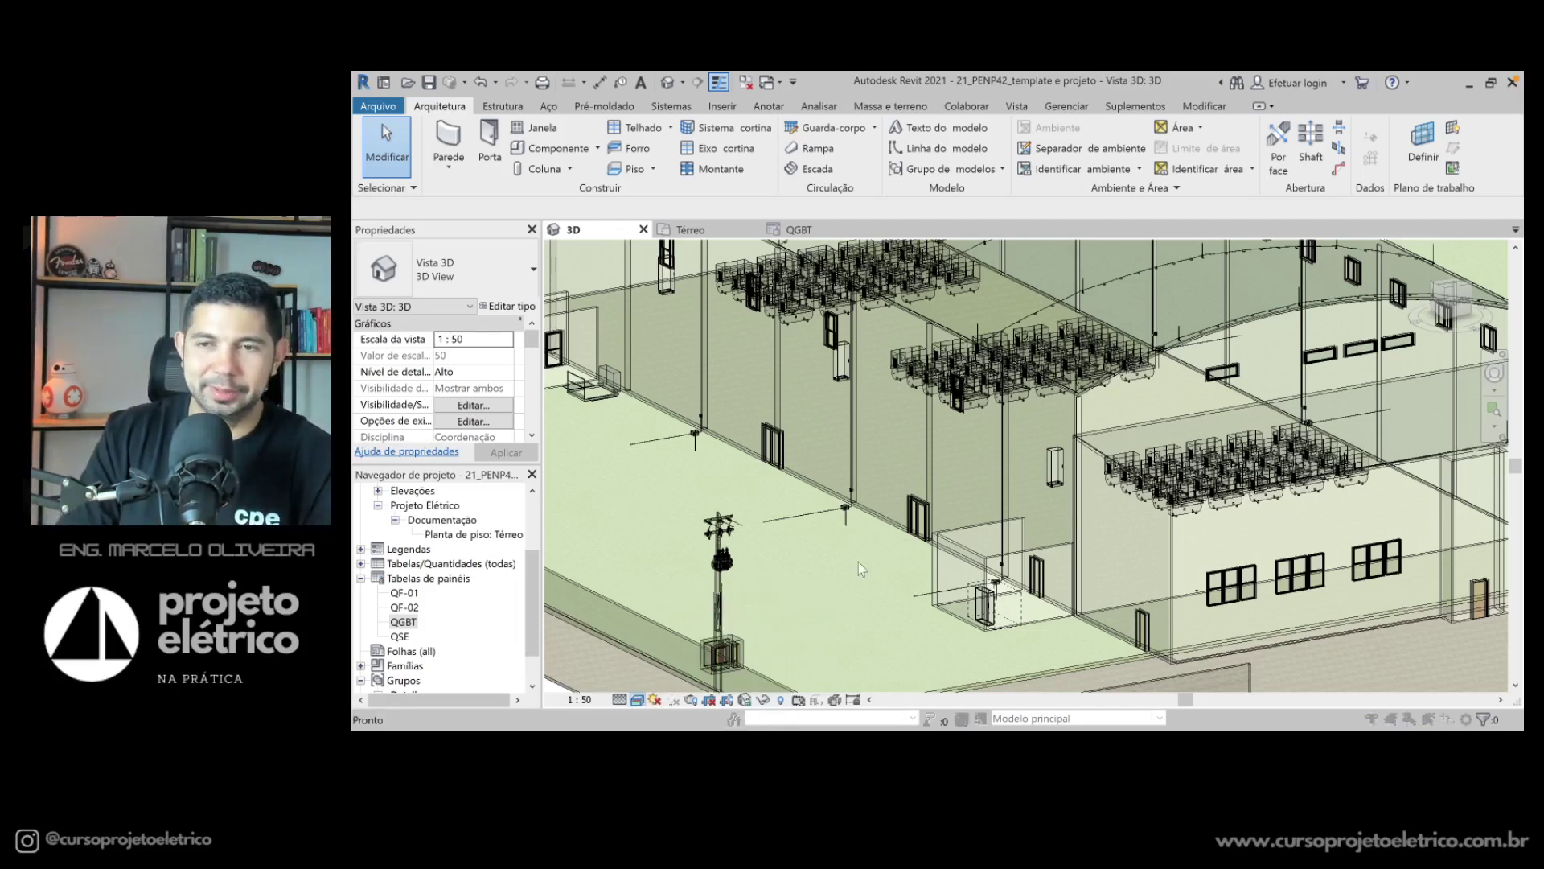
{"action": "left_click_drag", "start_coordinate": [917, 354], "coordinate": [888, 354]}
{"action": "left_click", "coordinate": [997, 544]}
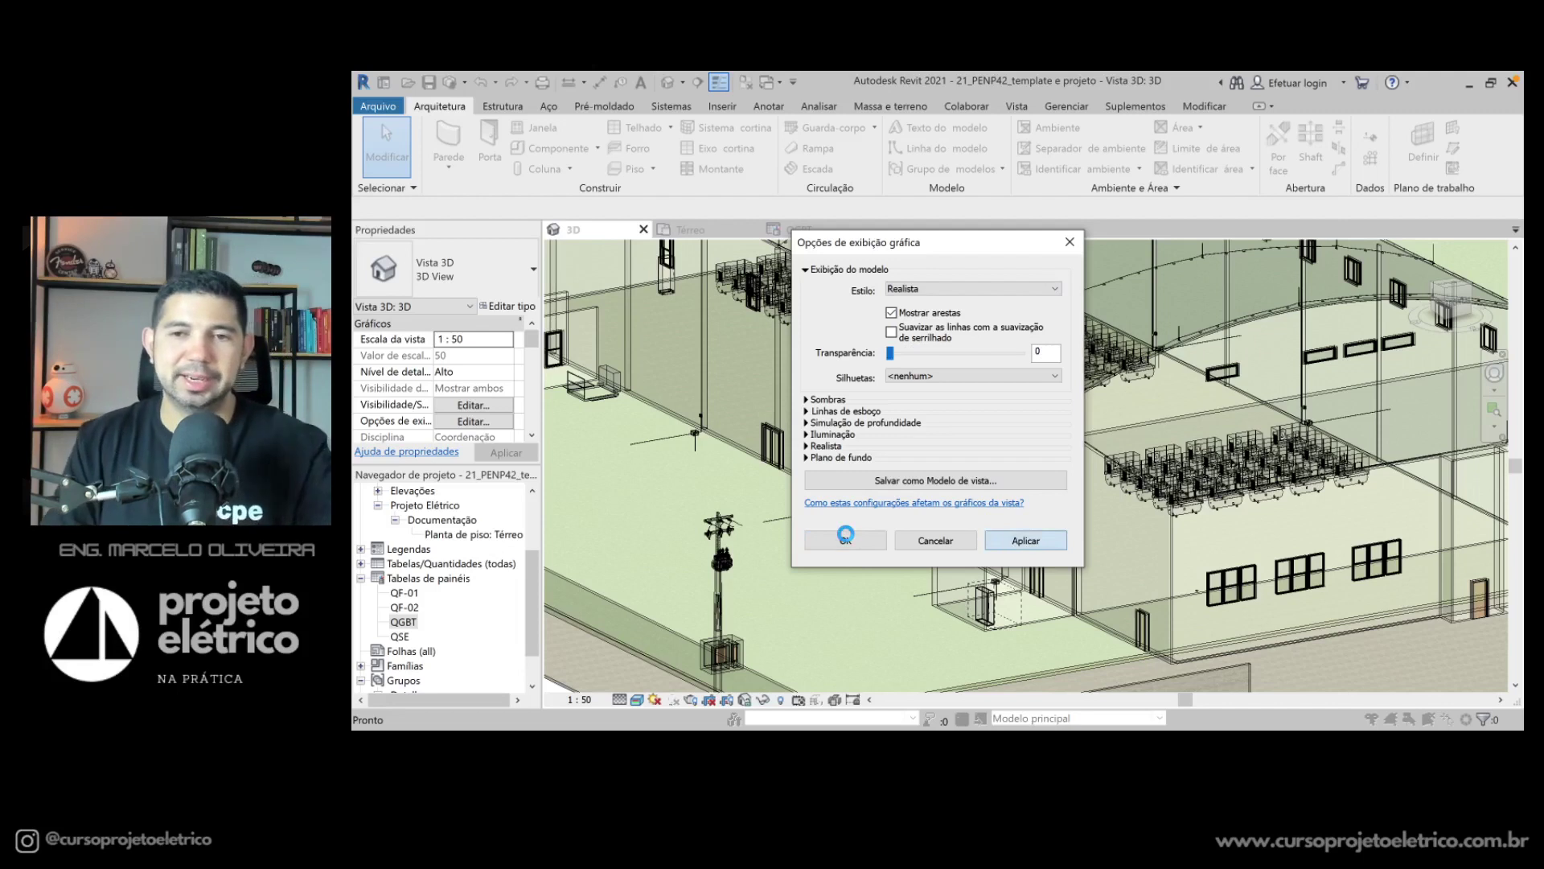